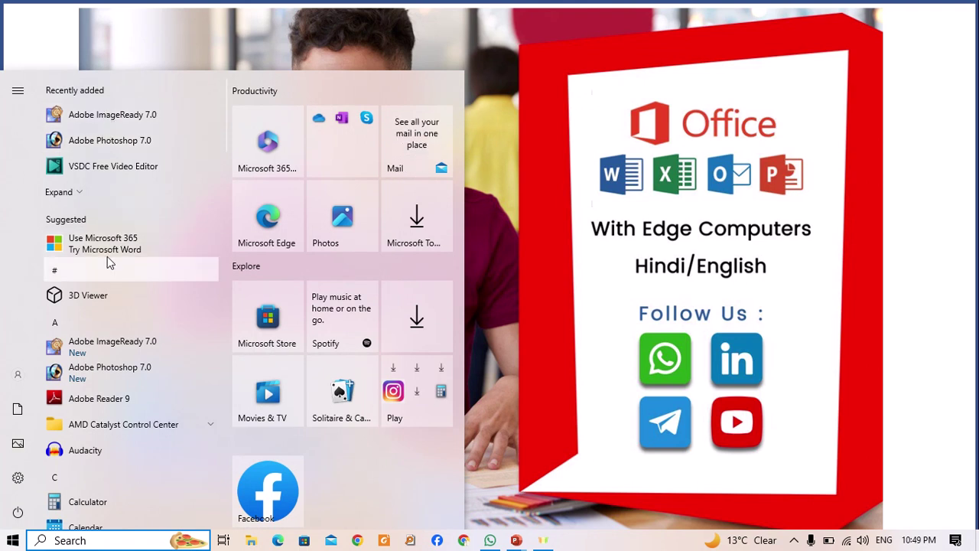
# Step: Look through the list of installed programs for the Office applications Excel, PowerPoint and Word, including the Microsoft Office Tools folder
pyautogui.scroll(-2, 108, 262)
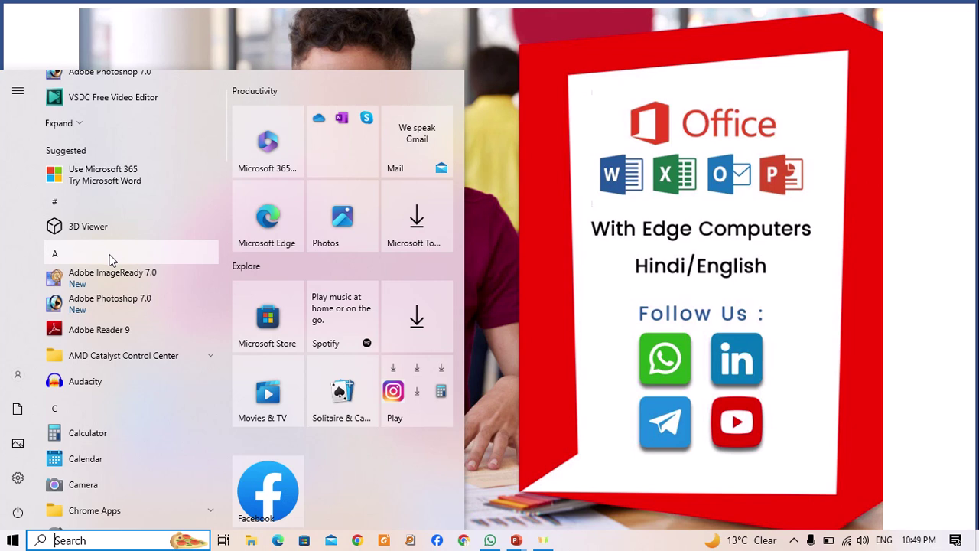
pyautogui.scroll(-4, 109, 260)
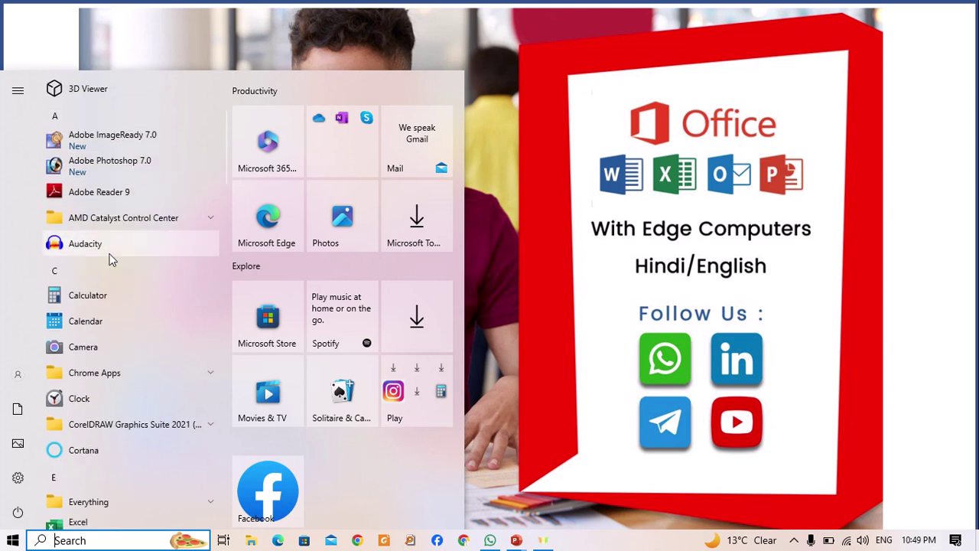
pyautogui.scroll(-6, 108, 259)
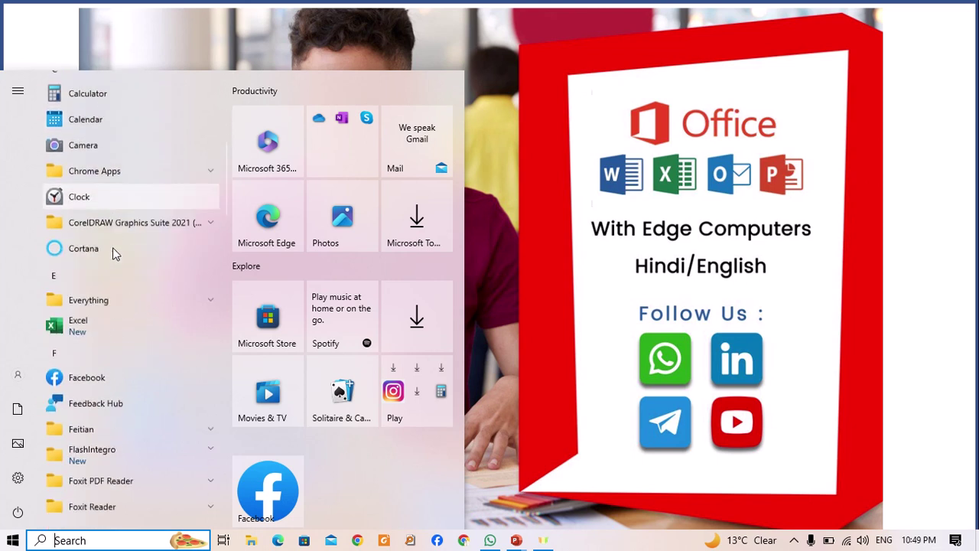
pyautogui.scroll(-8, 112, 247)
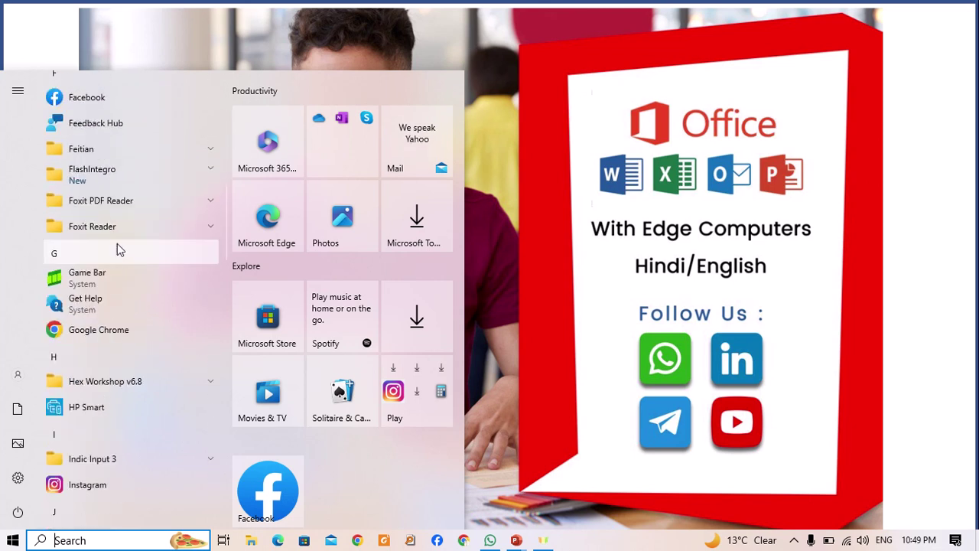
pyautogui.scroll(-13, 114, 246)
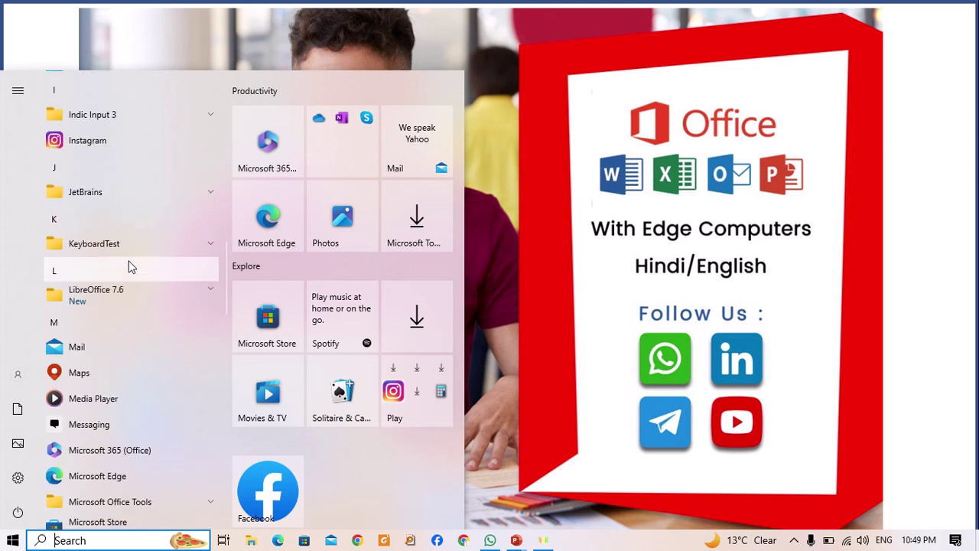
pyautogui.scroll(-4, 129, 260)
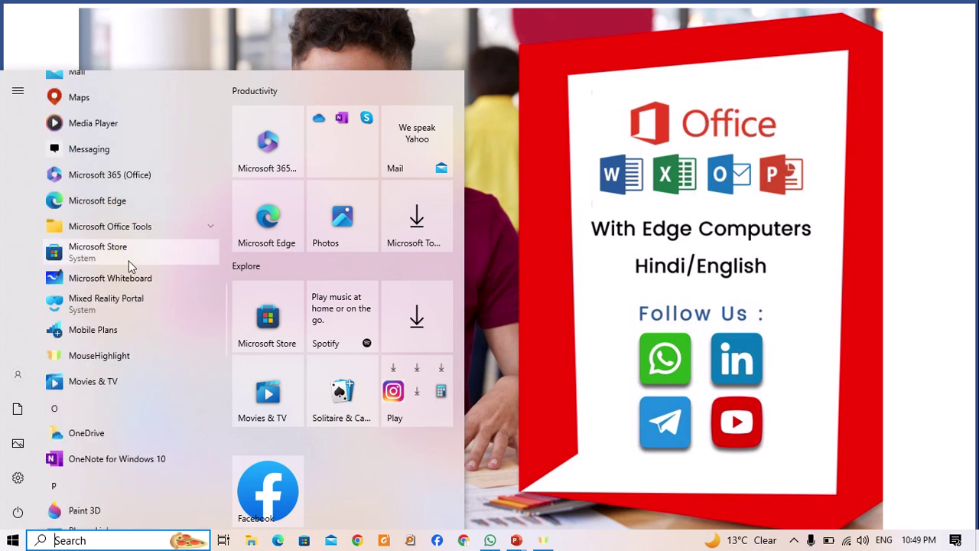
pyautogui.click(176, 229)
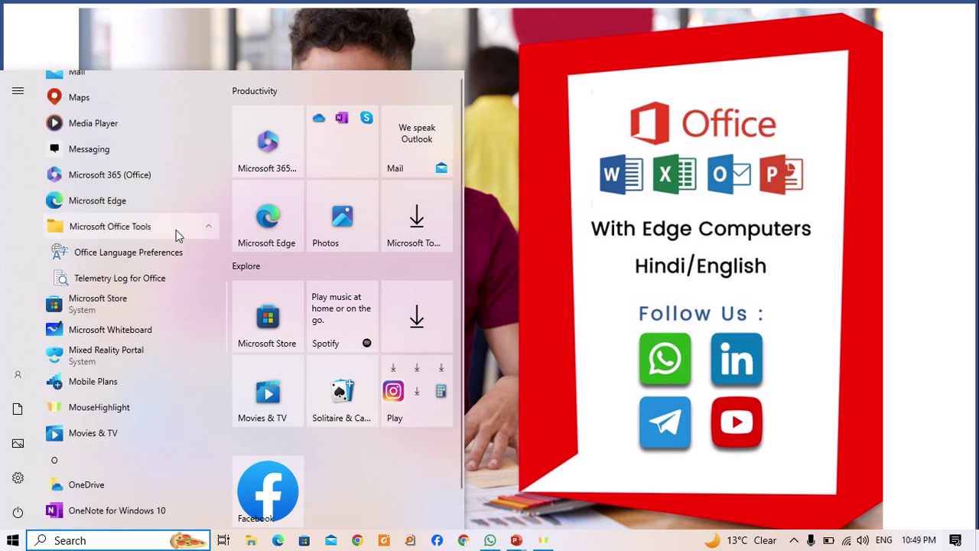
pyautogui.click(176, 230)
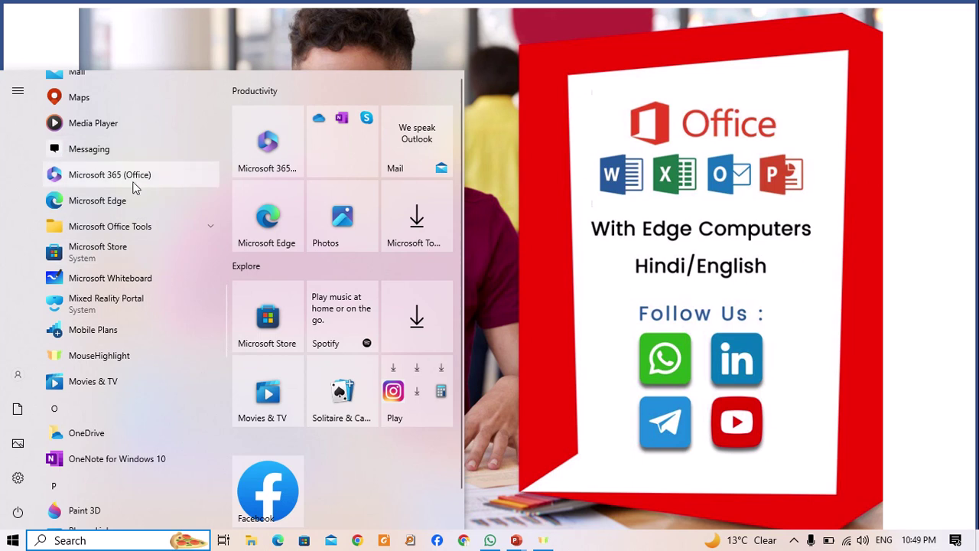
pyautogui.scroll(-12, 159, 239)
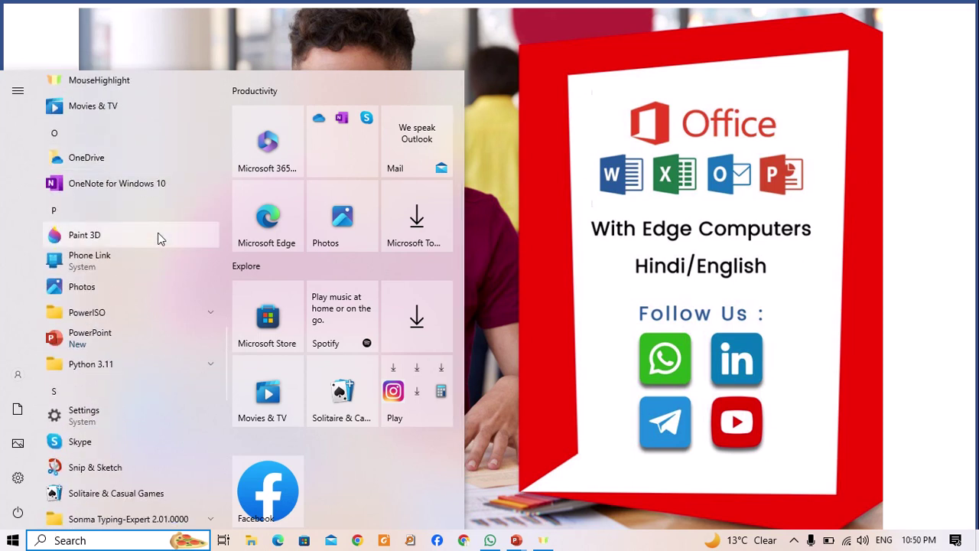
pyautogui.scroll(-5, 118, 258)
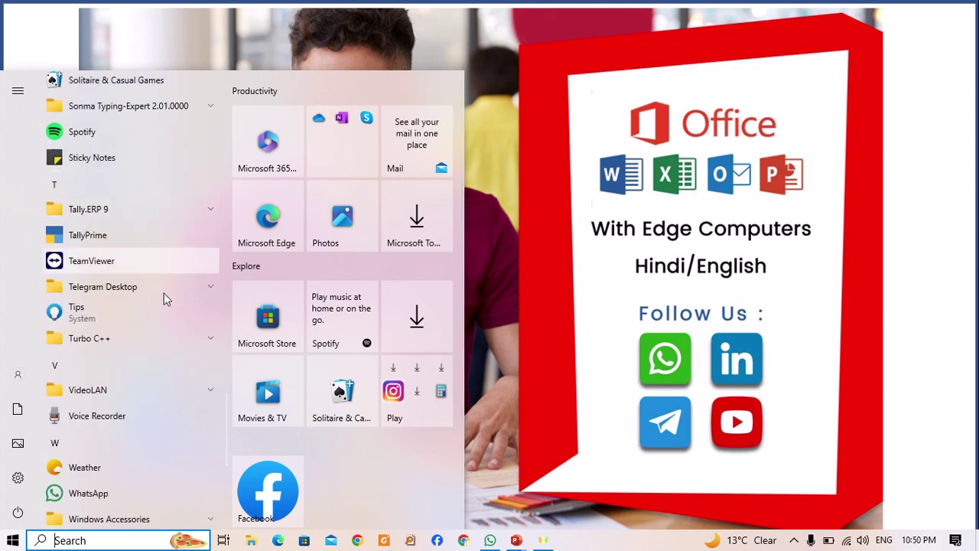
pyautogui.scroll(-1, 104, 332)
pyautogui.scroll(-3, 124, 389)
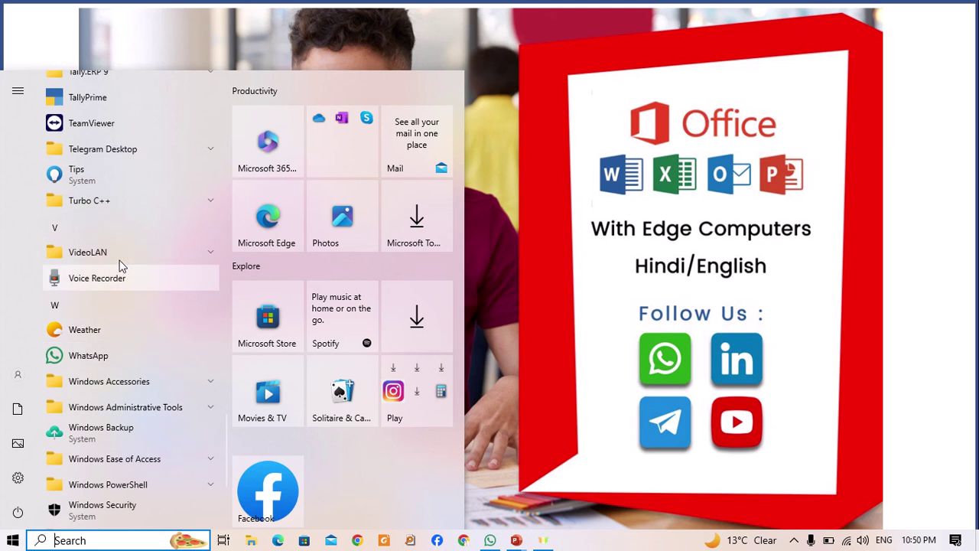
pyautogui.scroll(-6, 104, 324)
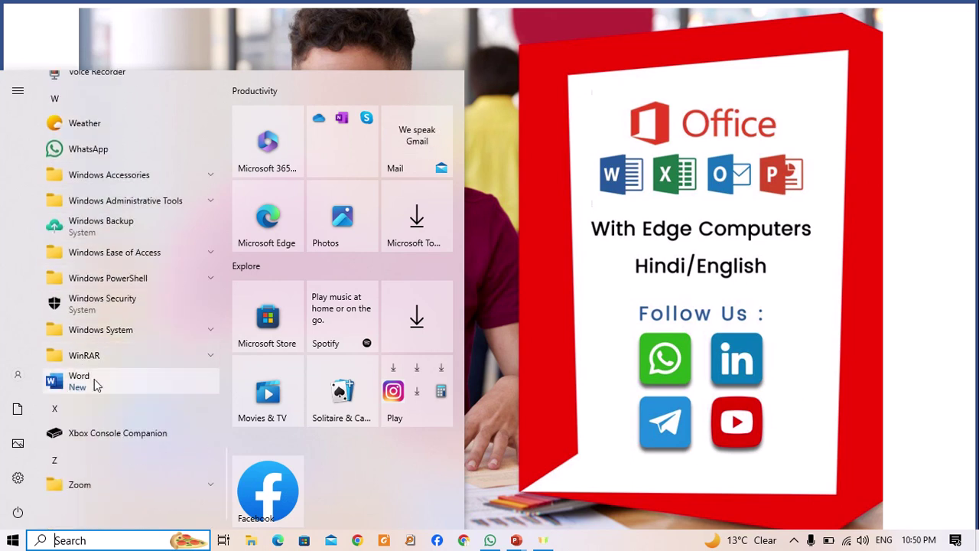
pyautogui.scroll(15, 123, 371)
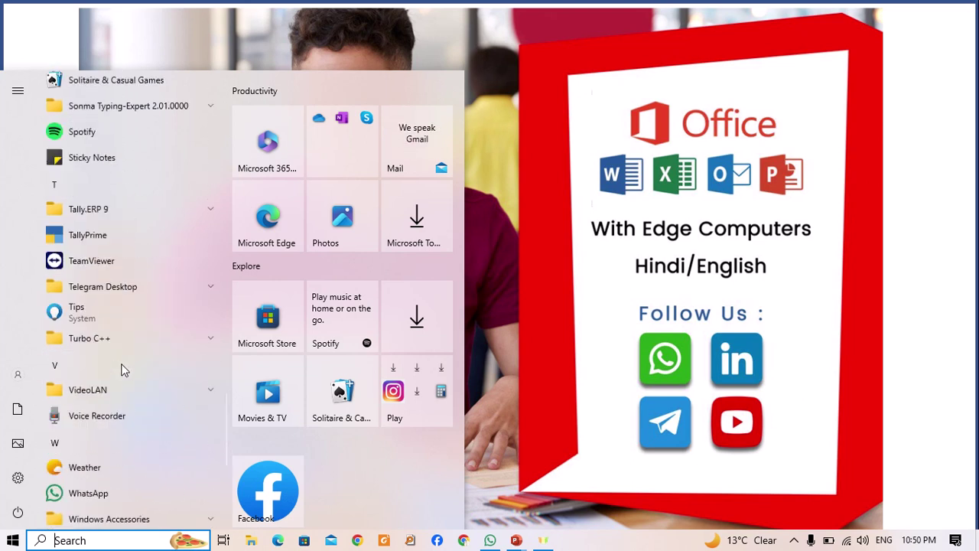
pyautogui.scroll(10, 124, 371)
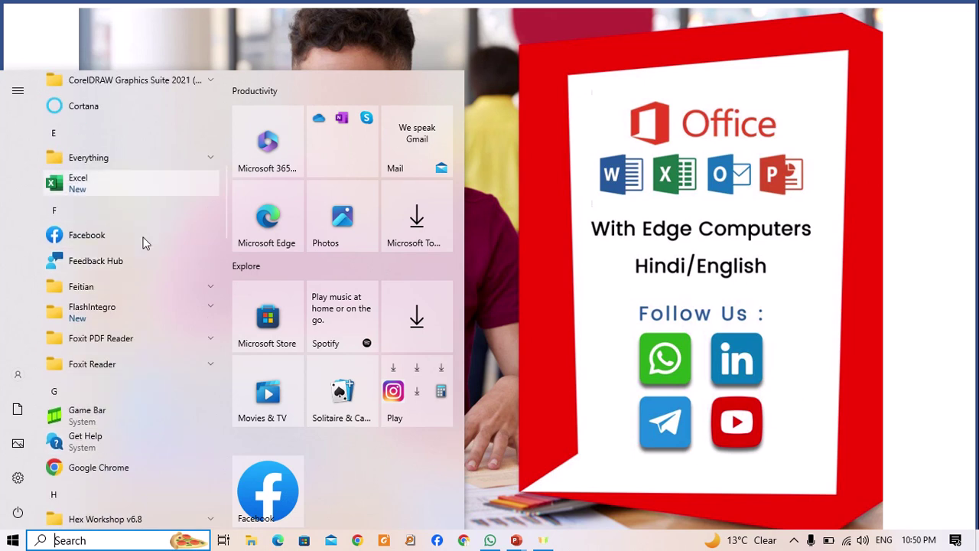
pyautogui.scroll(-5, 117, 329)
pyautogui.scroll(-10, 118, 329)
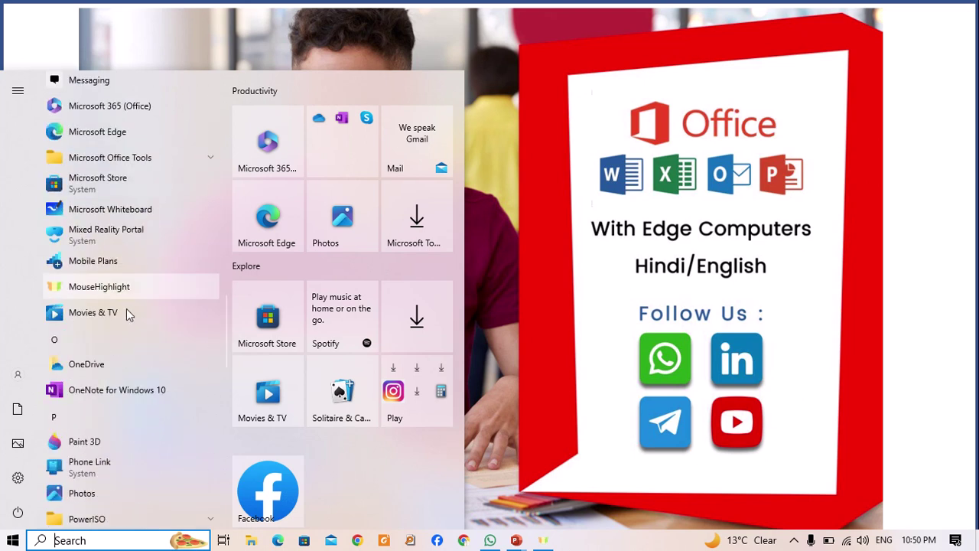
pyautogui.scroll(-2, 119, 331)
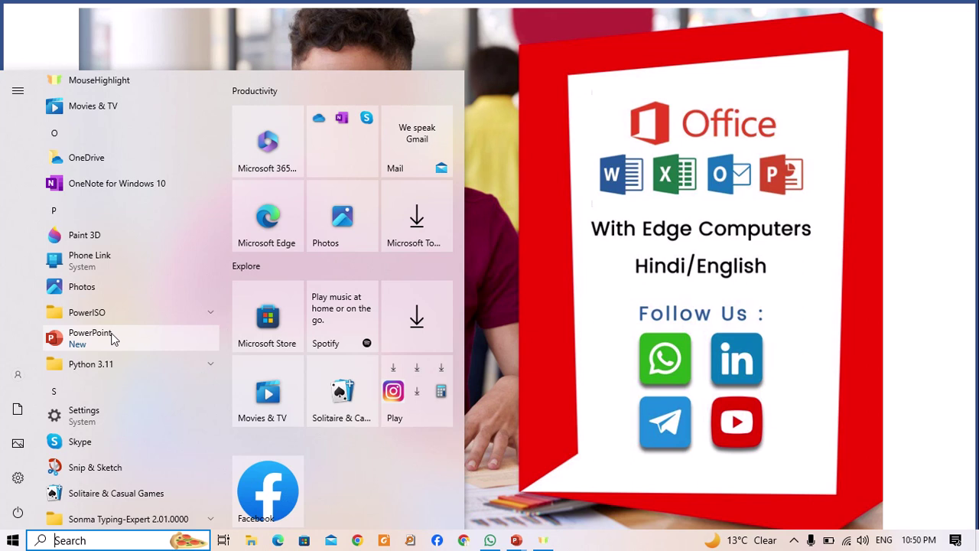
pyautogui.scroll(10, 116, 257)
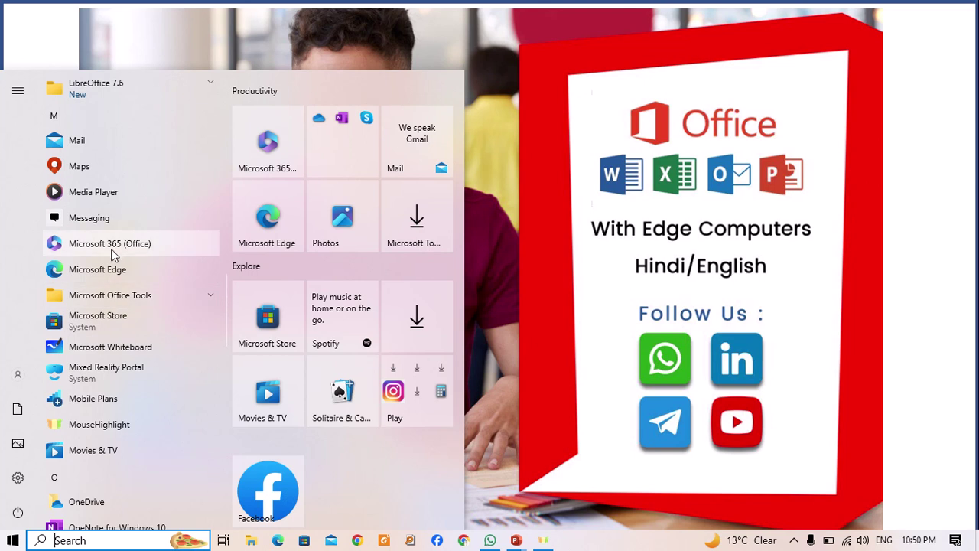
pyautogui.scroll(-15, 117, 256)
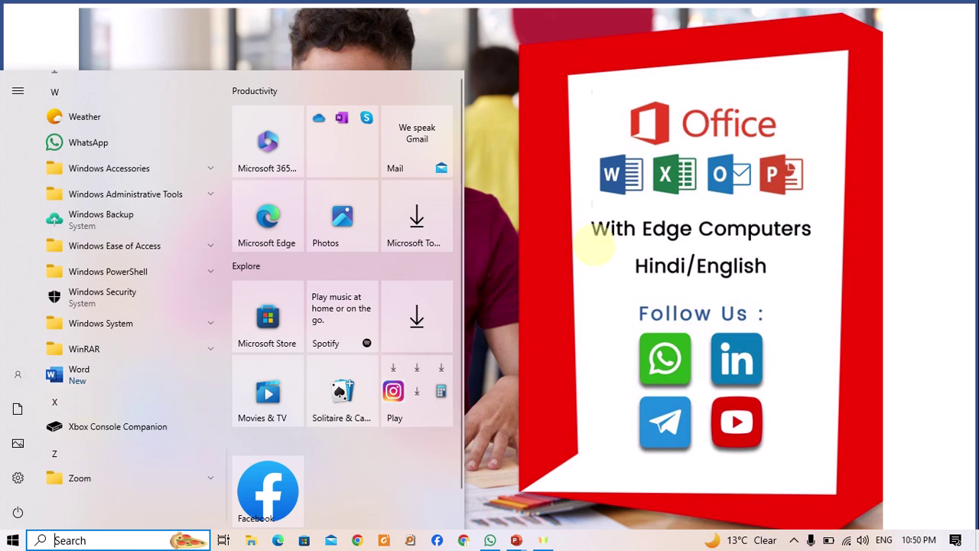
pyautogui.click(534, 231)
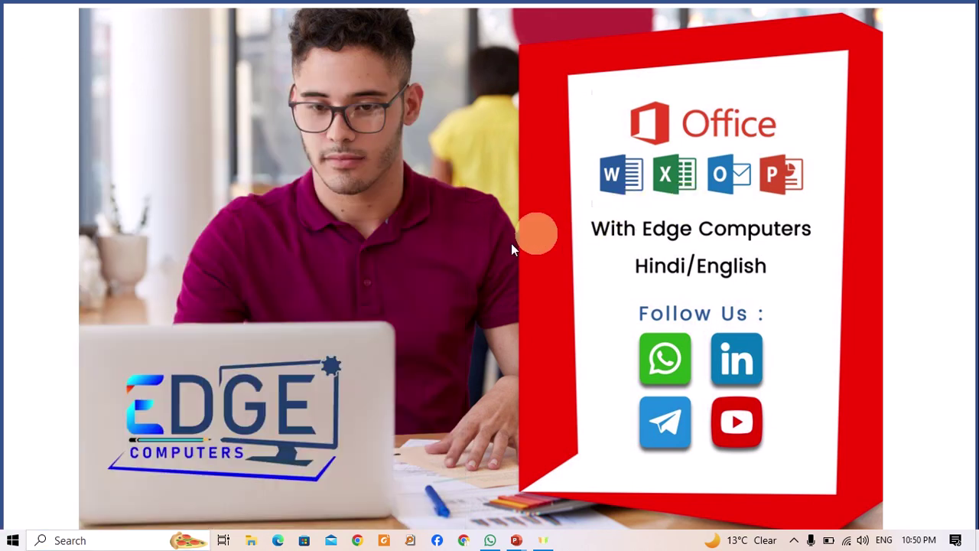
# Step: Launch Word with the Run command winword and create a blank document
pyautogui.press('super+r')
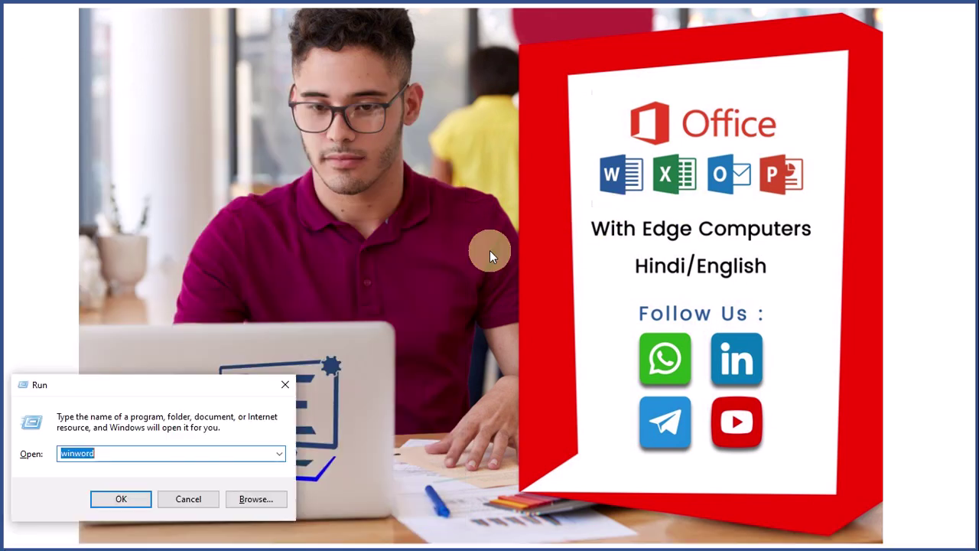
pyautogui.write('win')
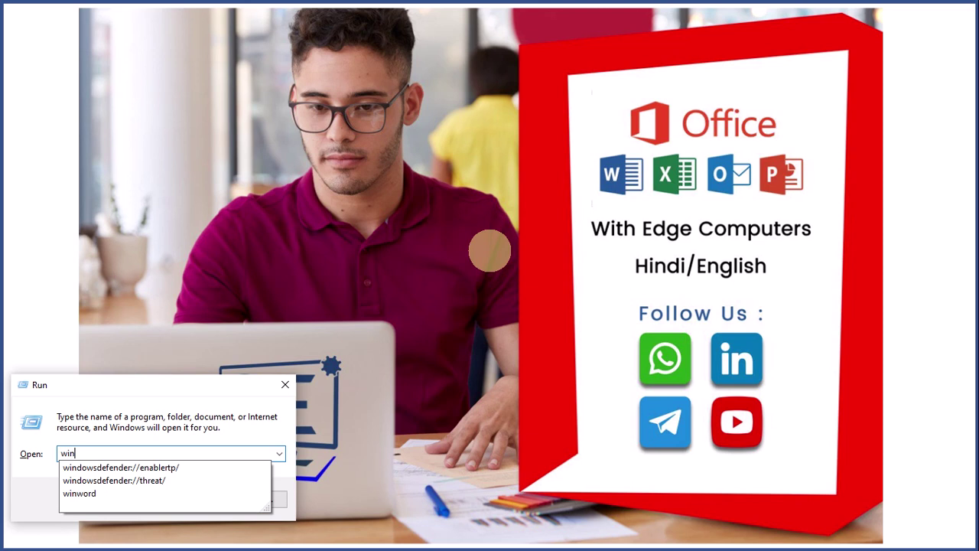
pyautogui.write('w')
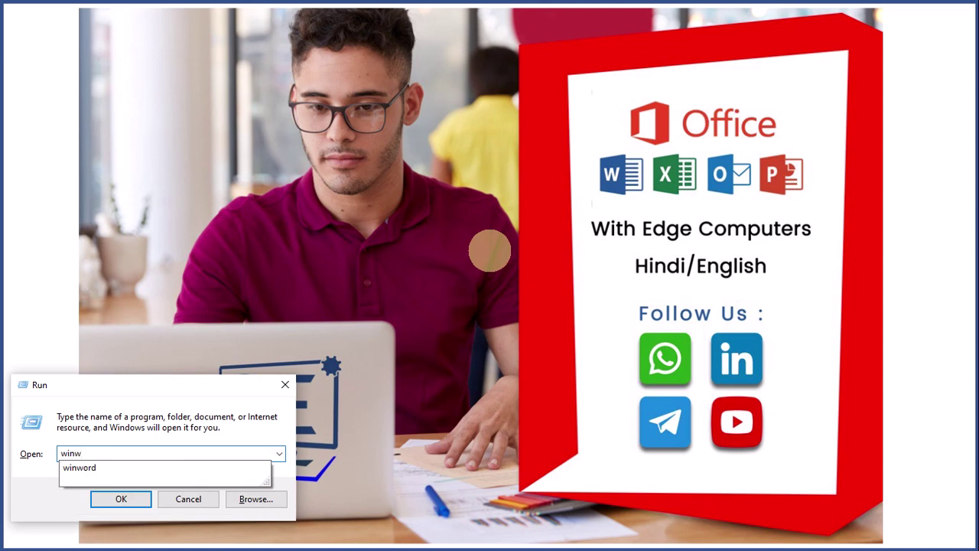
pyautogui.write('ord')
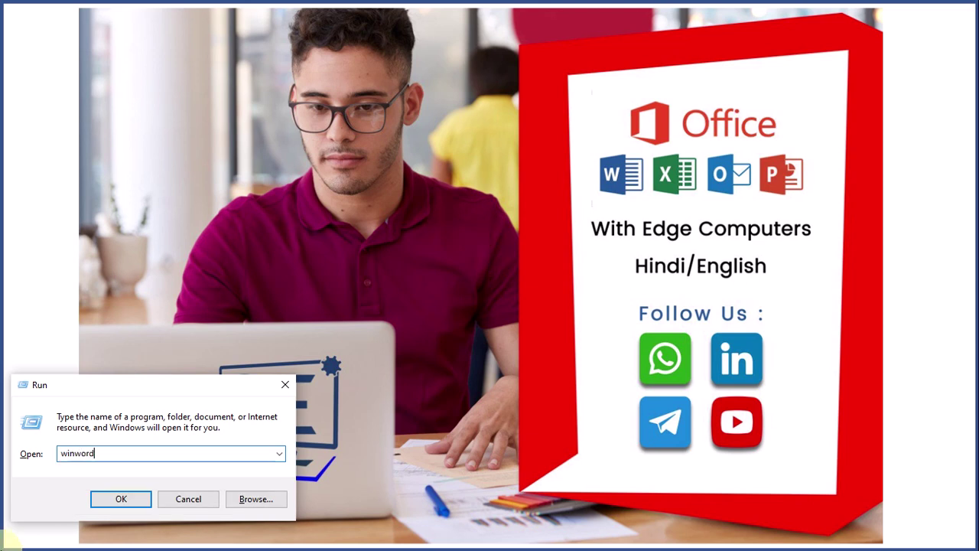
pyautogui.click(139, 498)
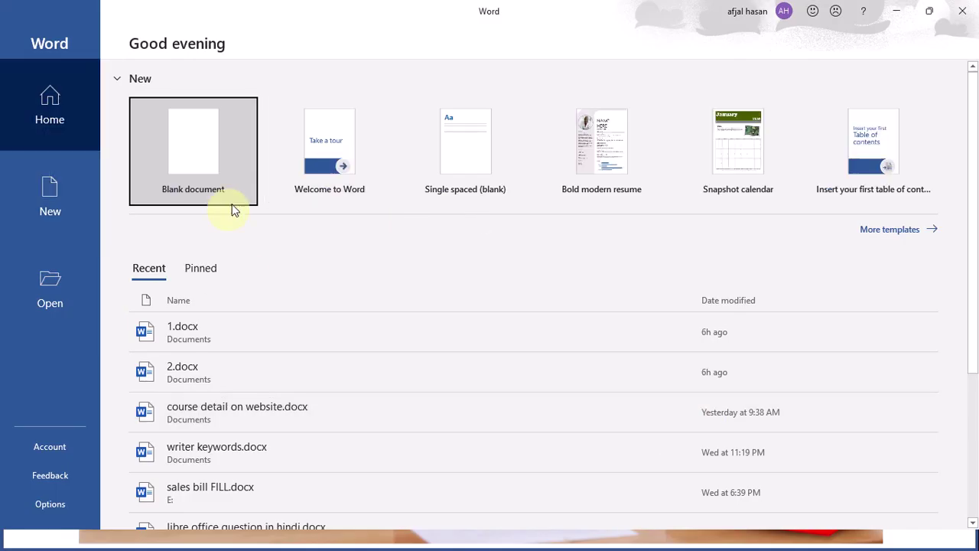
pyautogui.click(226, 171)
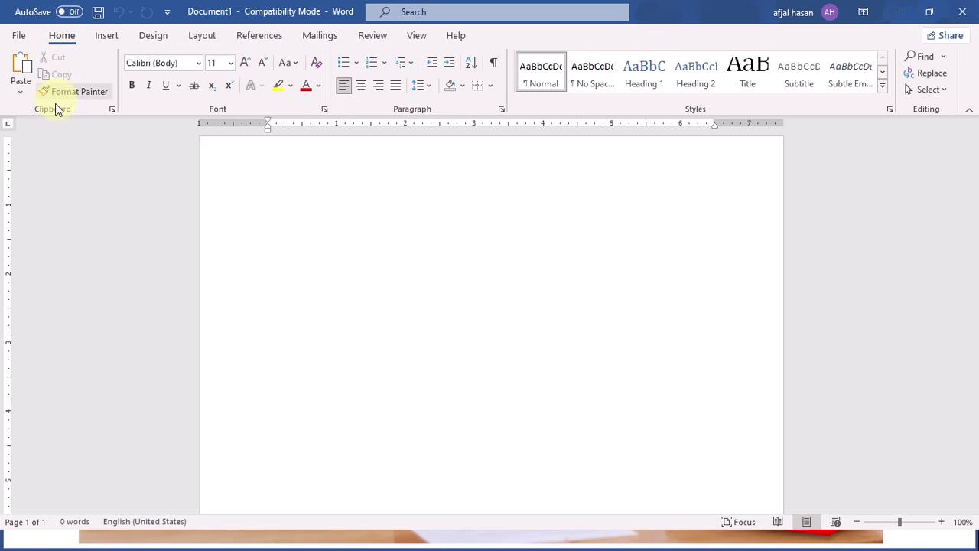
pyautogui.click(105, 36)
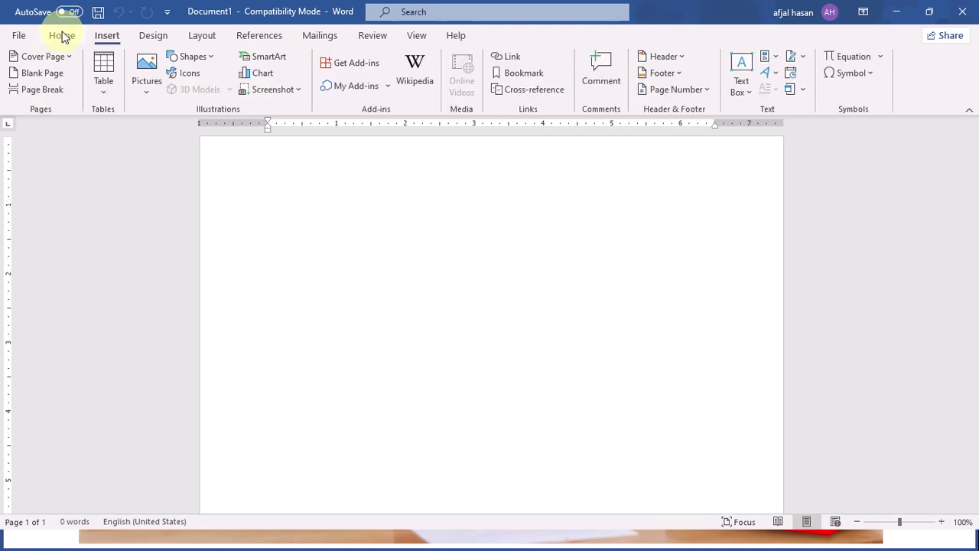
pyautogui.click(62, 36)
pyautogui.click(157, 35)
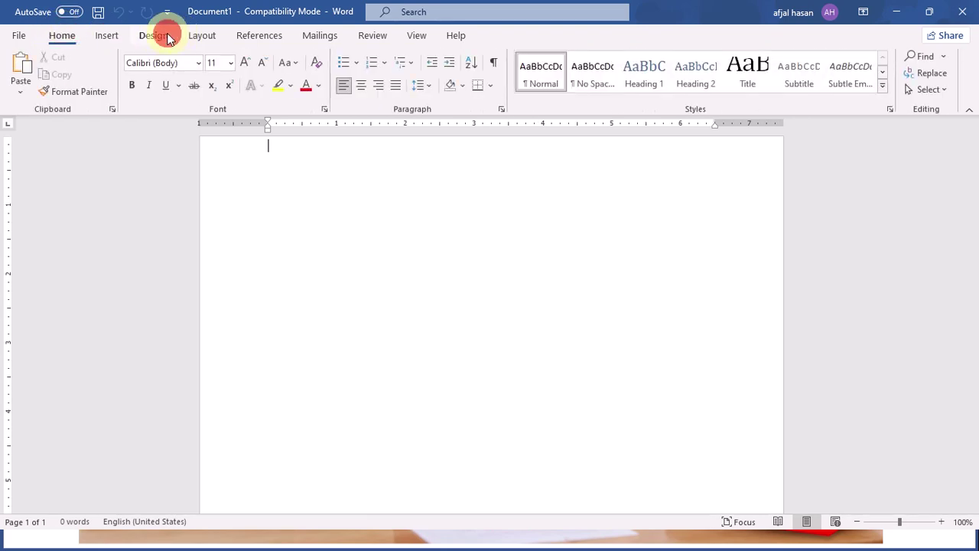
pyautogui.click(65, 39)
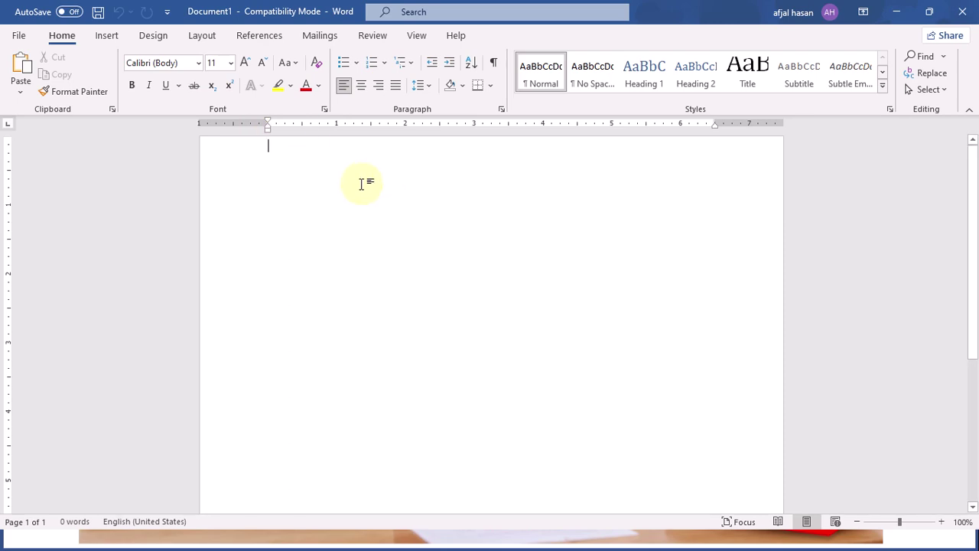
# Step: Generate one paragraph of 15 sample sentences in the blank document with =rand(1,15)
pyautogui.write('=rand(')
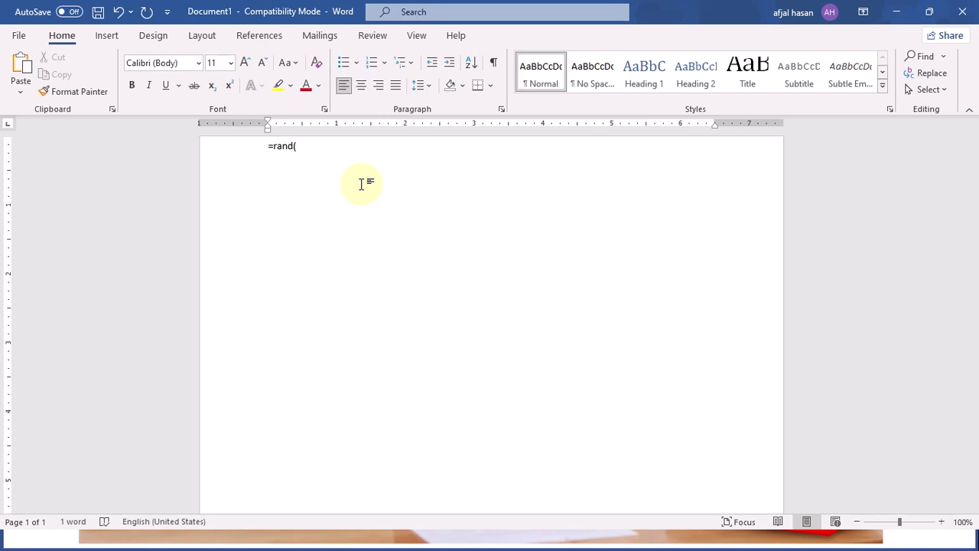
pyautogui.write('1,15)')
pyautogui.press('Return')
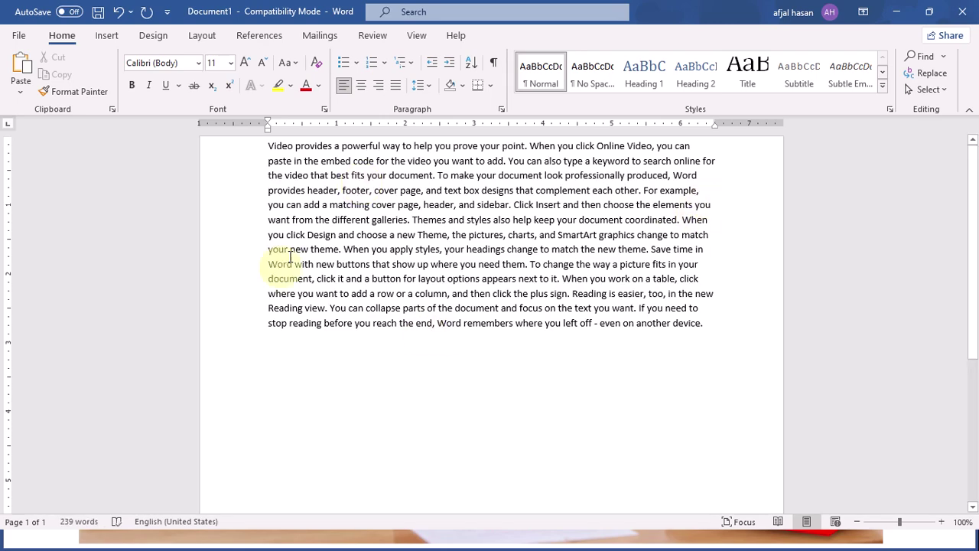
# Step: Insert a new line above the sample paragraph and enter the title "The Jungle Book" there
pyautogui.click(269, 145)
pyautogui.press('Return')
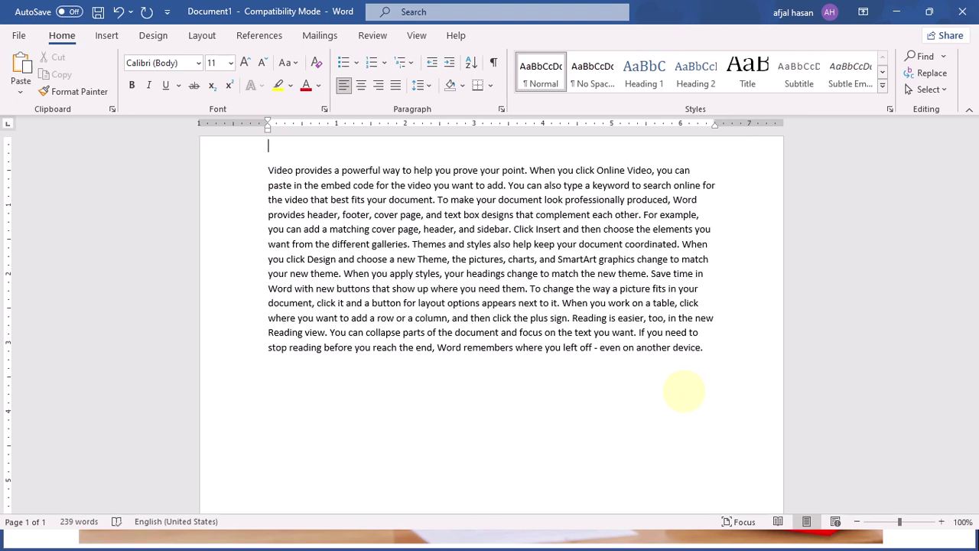
pyautogui.write('T')
pyautogui.write('h')
pyautogui.write('Th')
pyautogui.write('e Ju')
pyautogui.write('ngle Book')
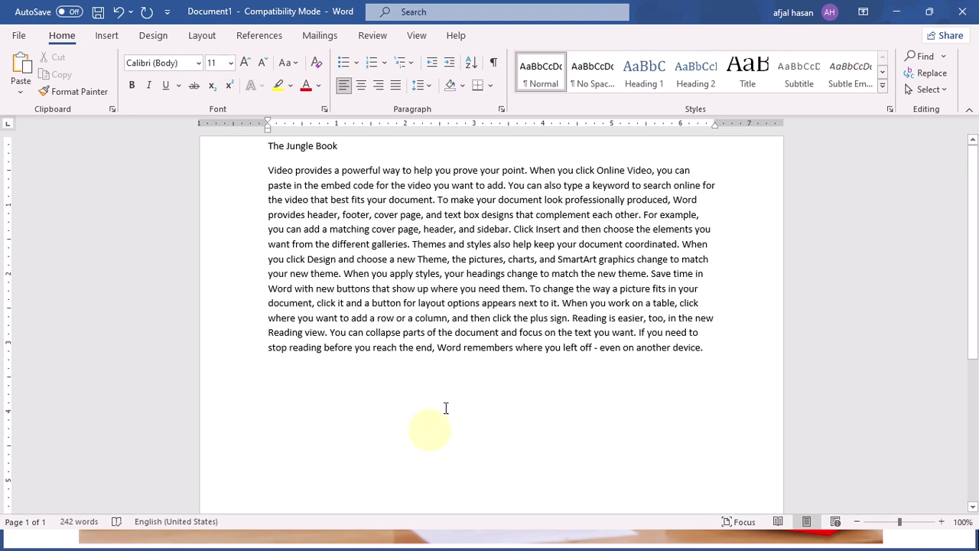
# Step: Make the title "The Jungle Book" bold
pyautogui.click(461, 349)
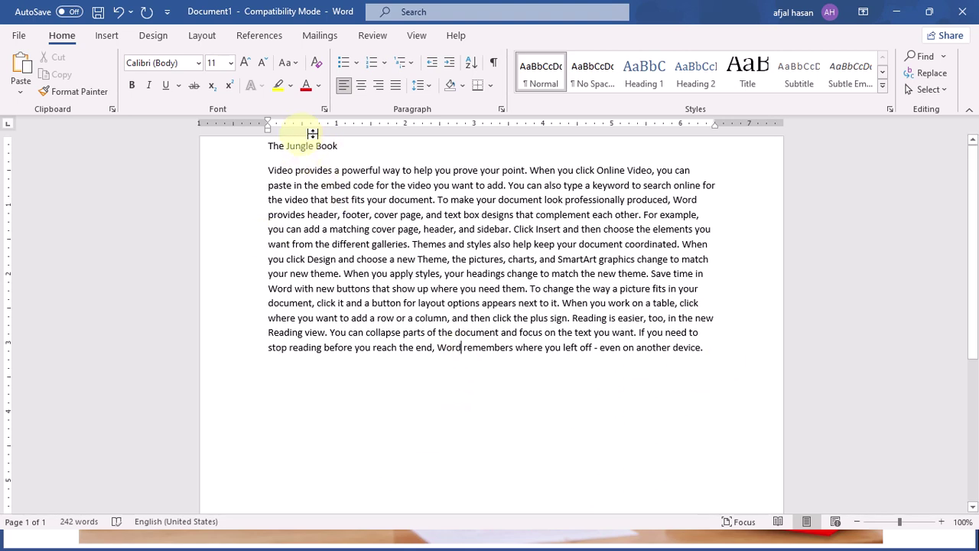
pyautogui.moveTo(344, 147); pyautogui.dragTo(245, 144)
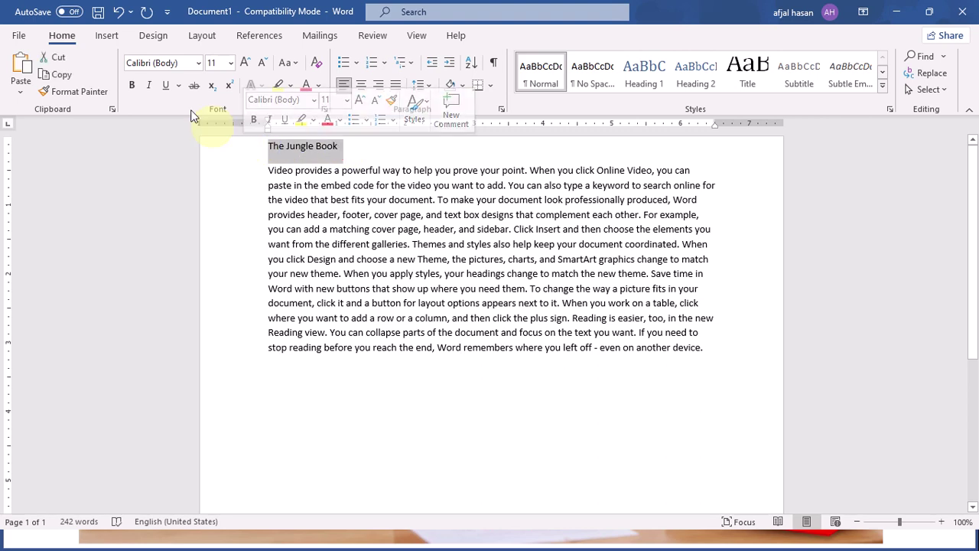
pyautogui.rightClick(322, 149)
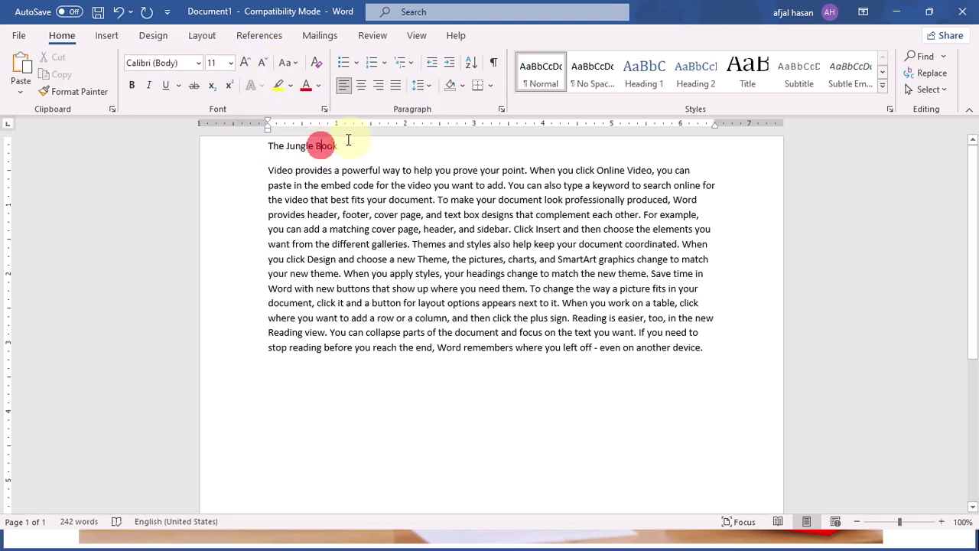
pyautogui.moveTo(345, 145); pyautogui.dragTo(253, 146)
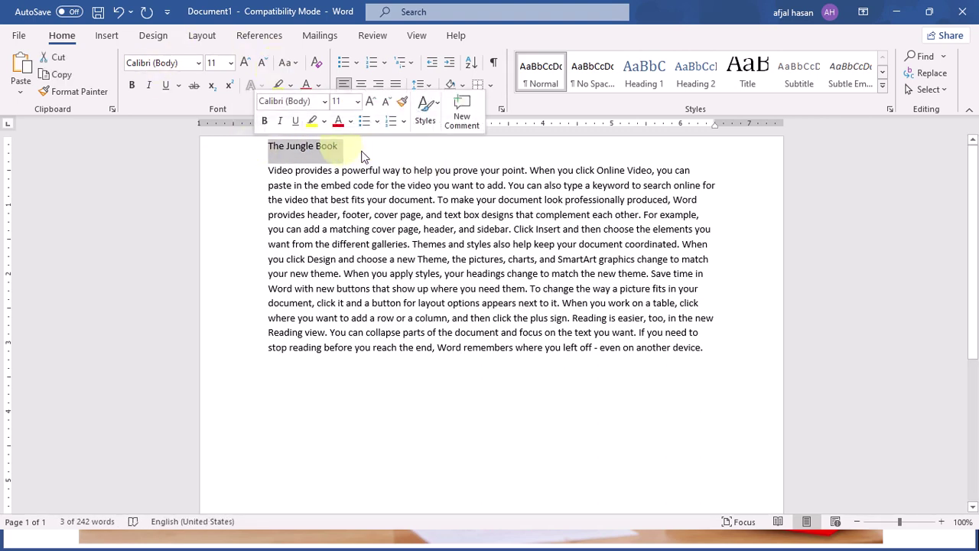
pyautogui.moveTo(342, 145); pyautogui.dragTo(264, 146)
pyautogui.click(131, 86)
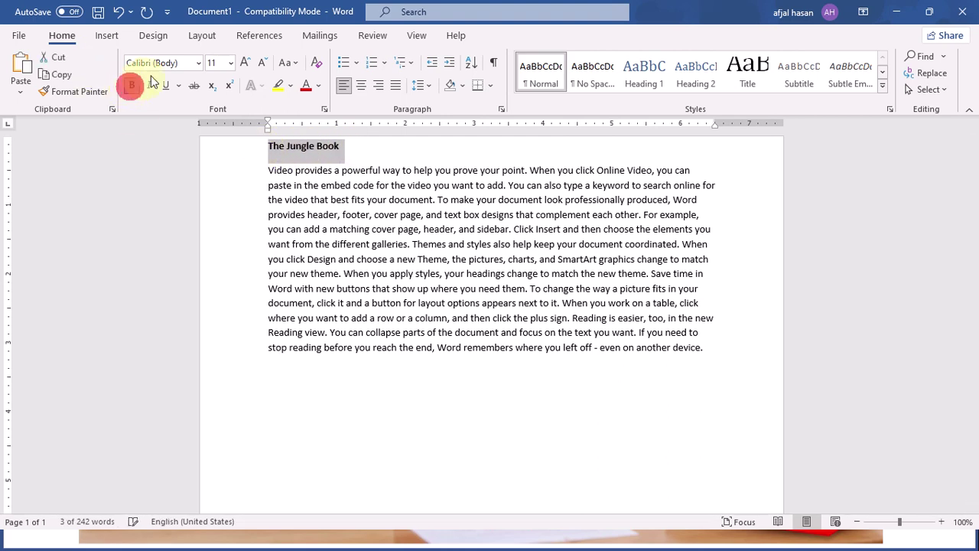
# Step: Increase the title's font size to 18 with the Increase Font Size command
pyautogui.click(245, 63)
pyautogui.click(245, 63)
pyautogui.click(245, 62)
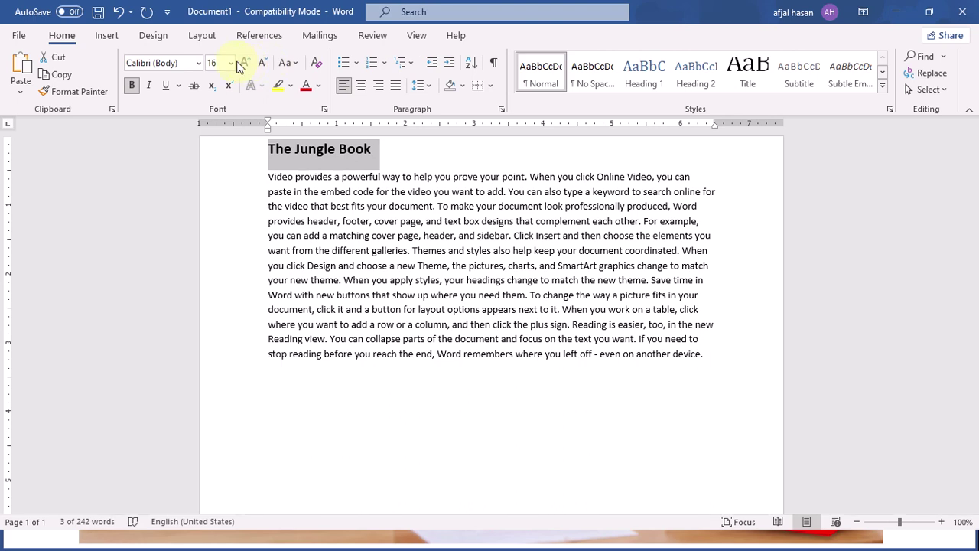
pyautogui.click(245, 62)
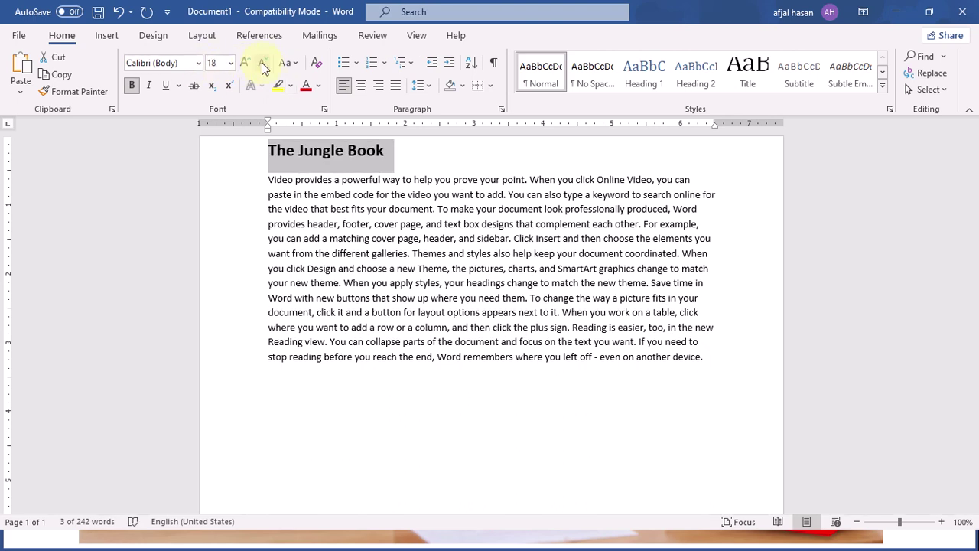
# Step: Decrease the title's font size to 10 with the Decrease Font Size command
pyautogui.click(262, 63)
pyautogui.click(262, 63)
pyautogui.click(261, 63)
pyautogui.click(261, 63)
pyautogui.click(262, 63)
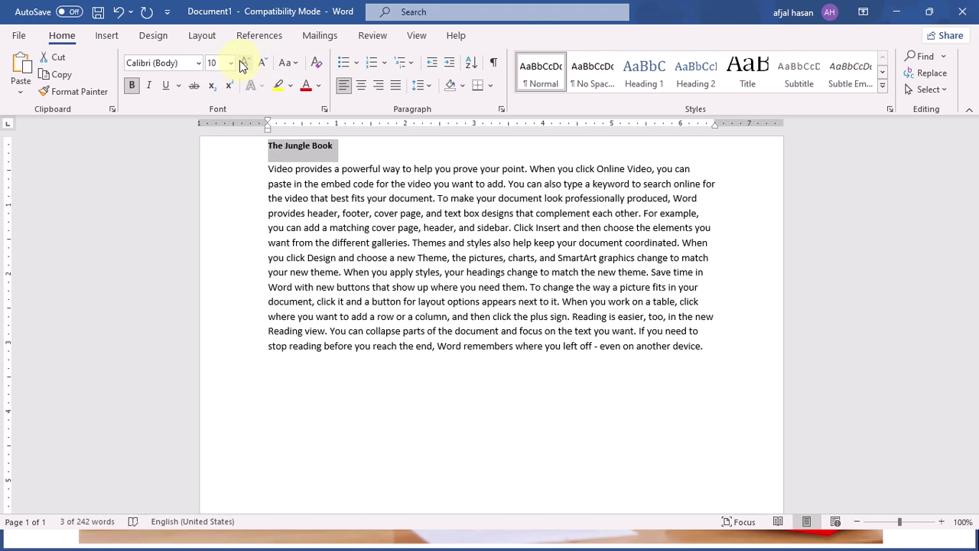
# Step: Alternately increase and decrease the title's font size, finishing at 14
pyautogui.click(245, 63)
pyautogui.click(245, 63)
pyautogui.click(245, 63)
pyautogui.click(262, 63)
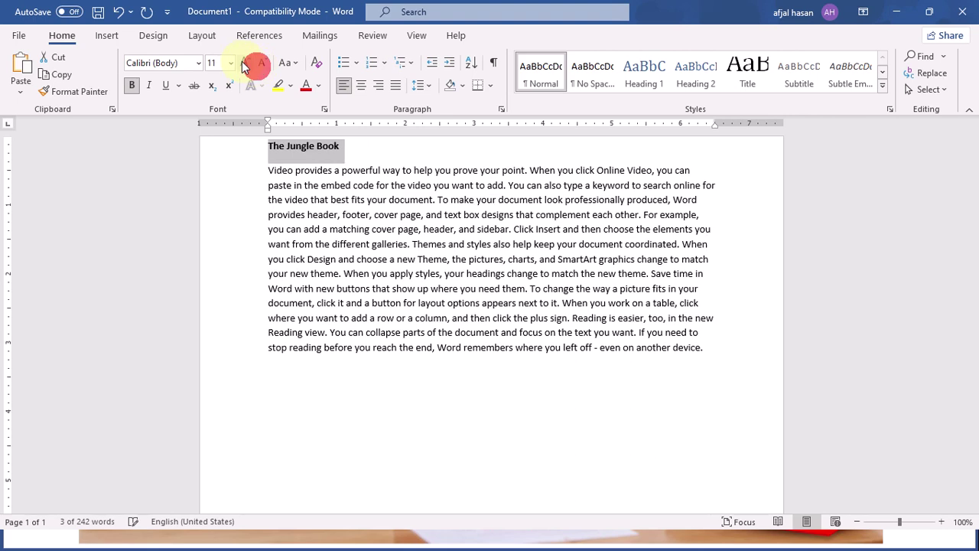
pyautogui.click(245, 63)
pyautogui.click(262, 63)
pyautogui.click(262, 63)
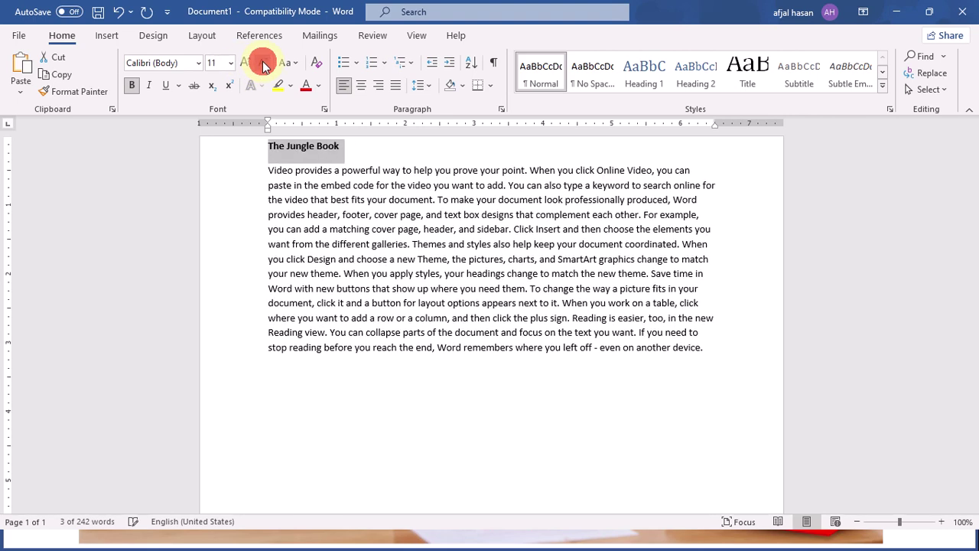
pyautogui.click(262, 63)
pyautogui.click(245, 62)
pyautogui.click(245, 63)
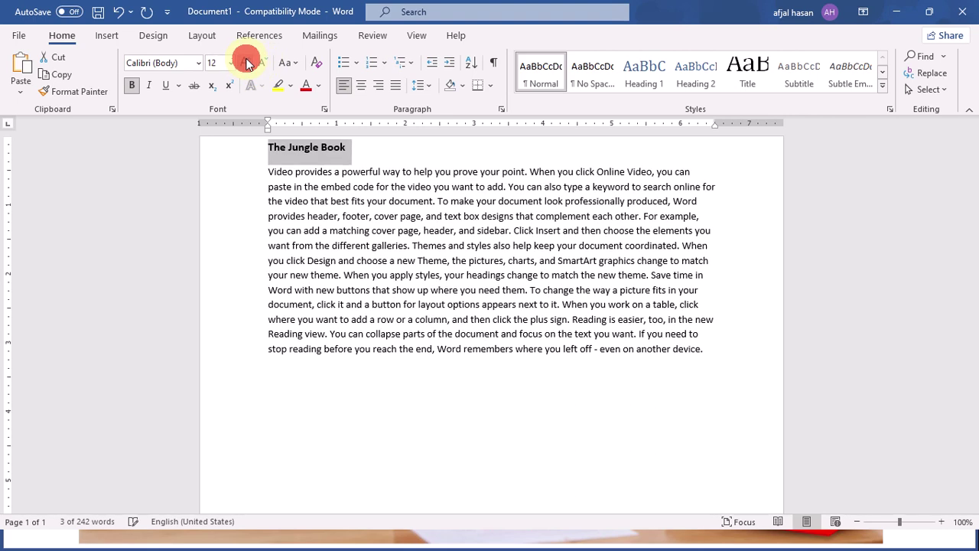
pyautogui.click(245, 62)
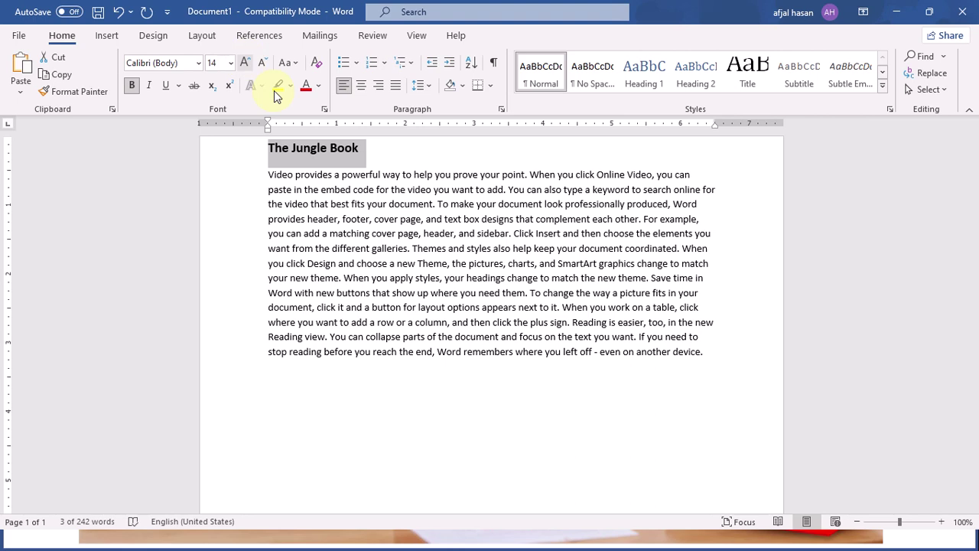
# Step: Toggle bold off and back on for the selected title to demonstrate the effect
pyautogui.click(132, 87)
pyautogui.click(132, 86)
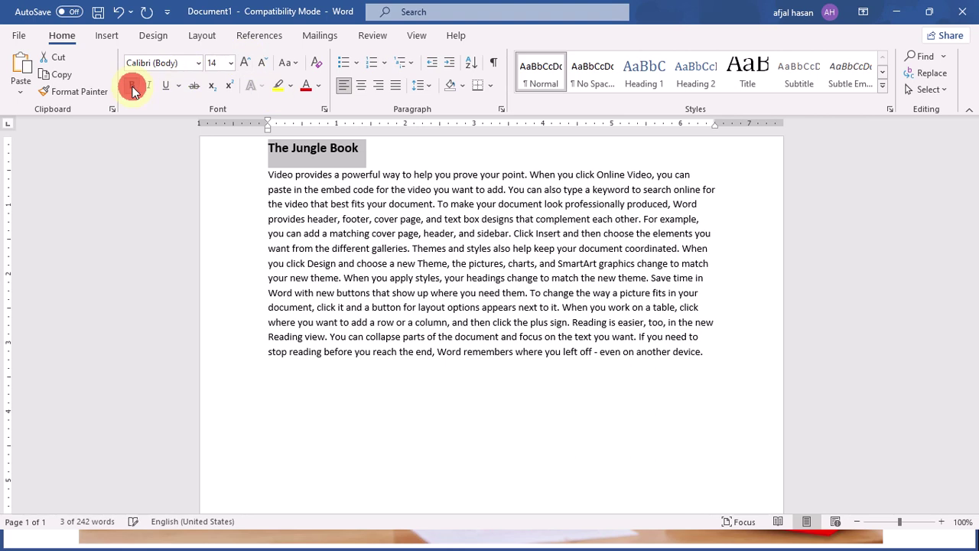
pyautogui.click(132, 86)
pyautogui.click(132, 86)
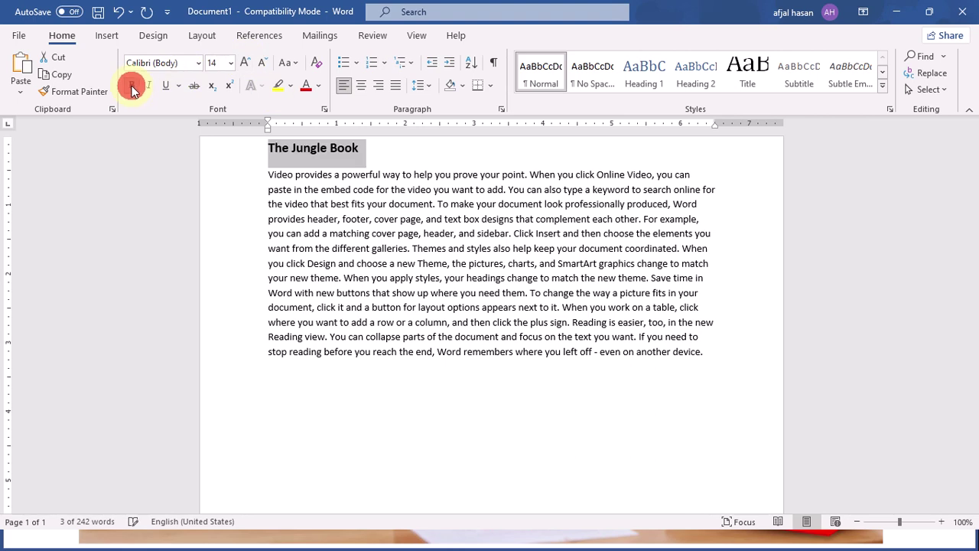
# Step: Increase the selected title's font size to 20
pyautogui.click(245, 63)
pyautogui.click(245, 62)
pyautogui.click(243, 63)
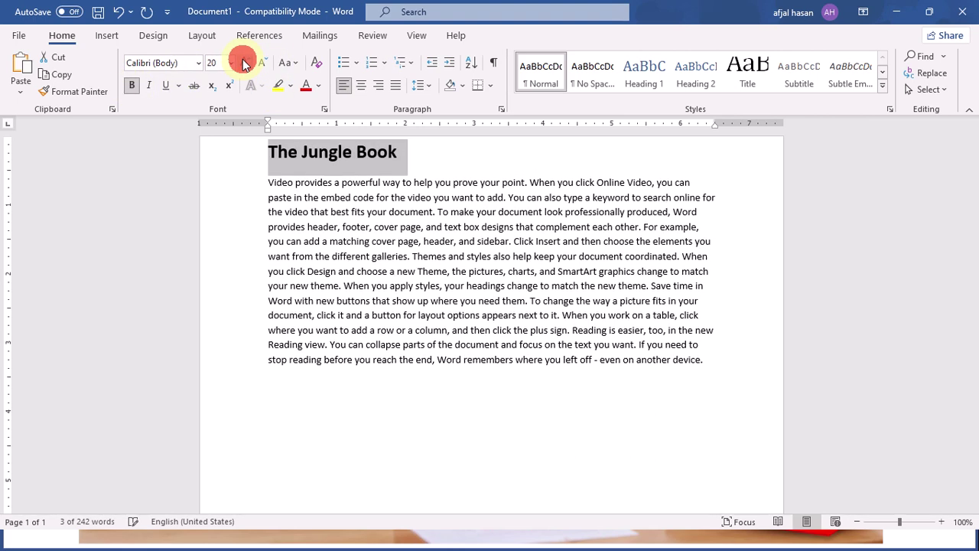
# Step: Decrease the title's font size to 12, and increase it again to 20
pyautogui.click(264, 64)
pyautogui.click(266, 64)
pyautogui.click(266, 65)
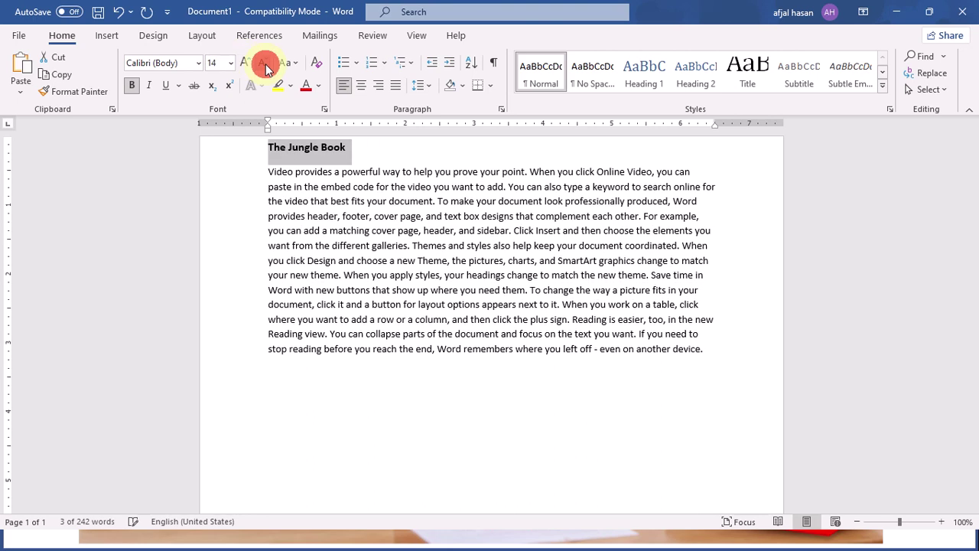
pyautogui.click(244, 63)
pyautogui.click(245, 63)
pyautogui.click(245, 62)
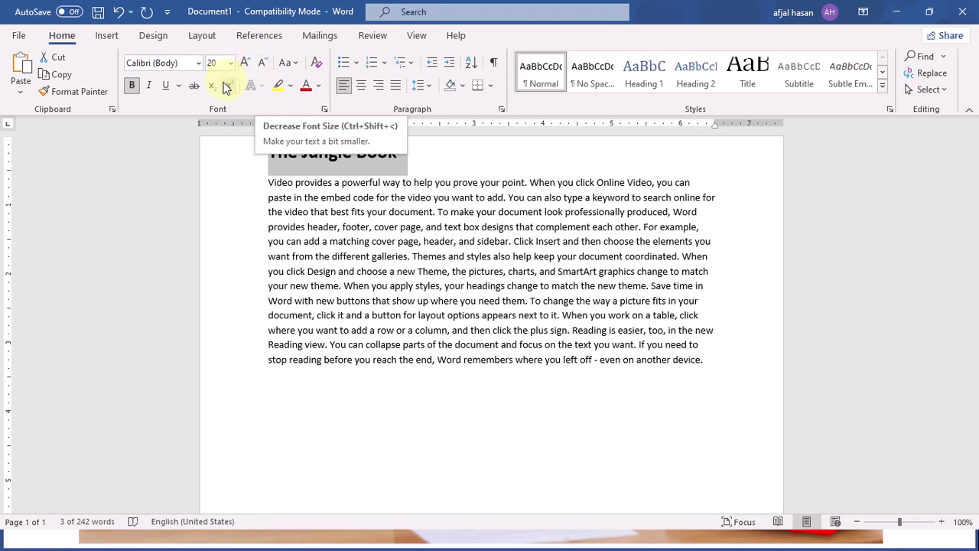
pyautogui.click(135, 85)
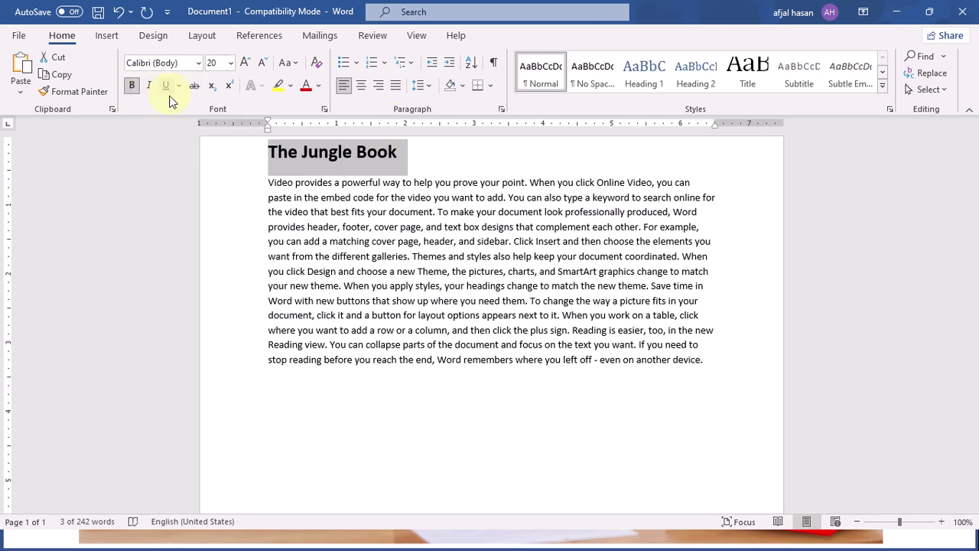
# Step: Underline the title with a single line and set the underline color to standard red
pyautogui.click(167, 84)
pyautogui.click(179, 85)
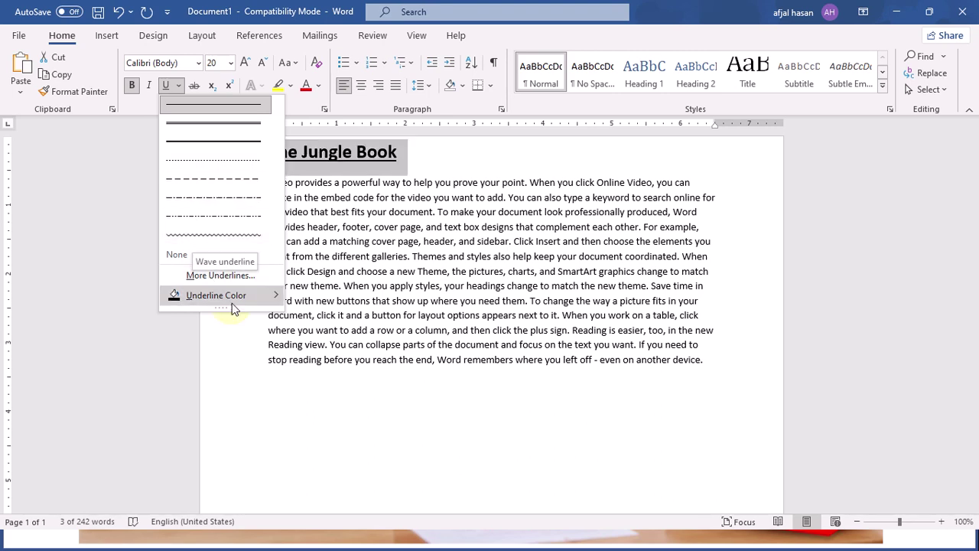
pyautogui.moveTo(232, 300)
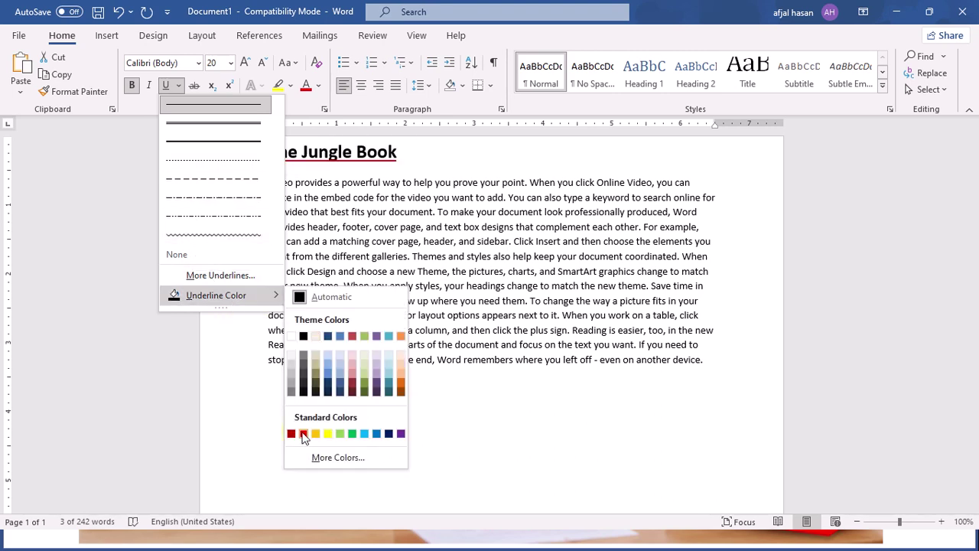
pyautogui.click(303, 434)
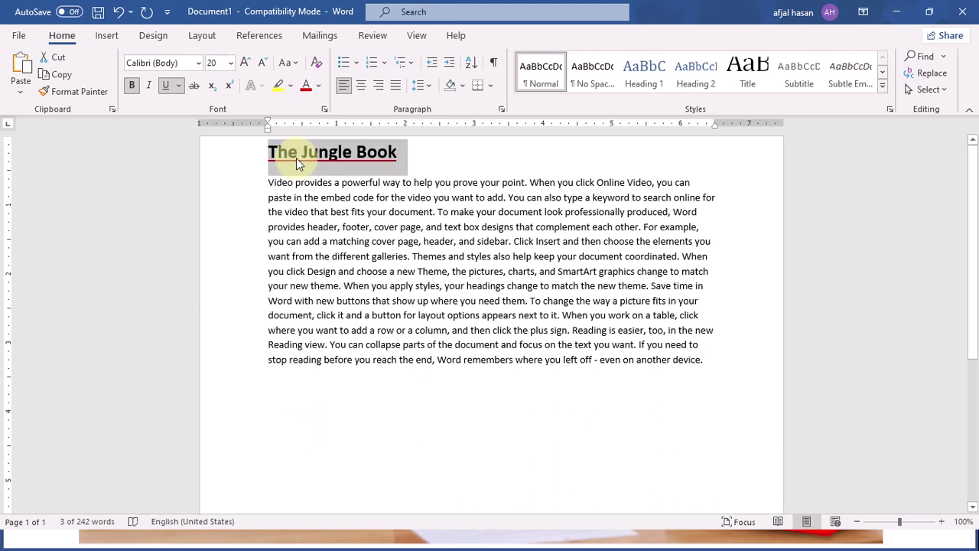
# Step: Preview the double underline style on the title without applying it, and deselect the title
pyautogui.click(182, 86)
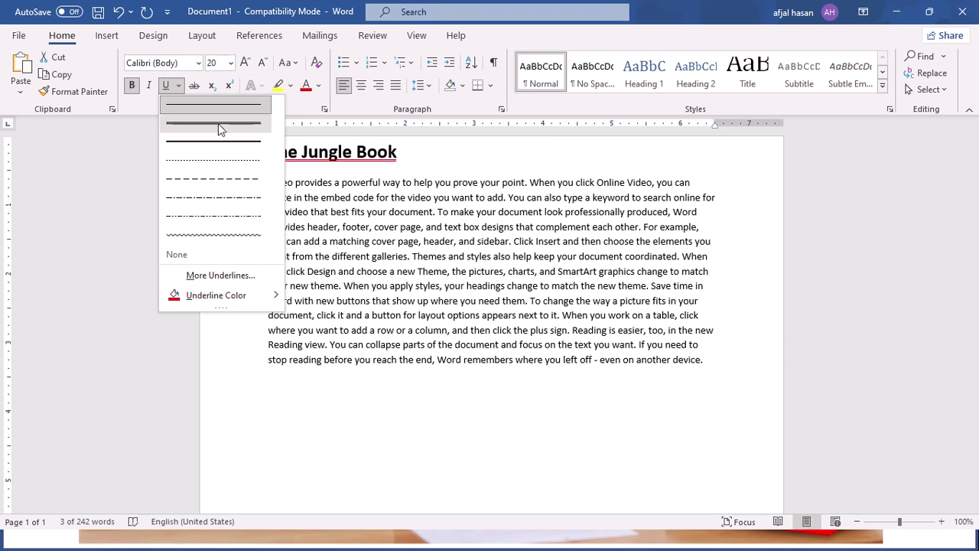
pyautogui.click(466, 176)
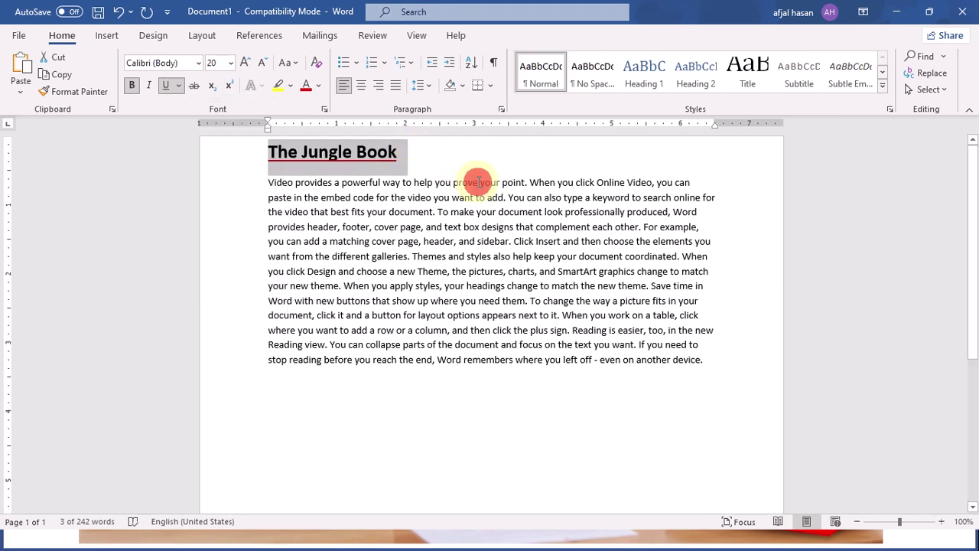
pyautogui.click(397, 142)
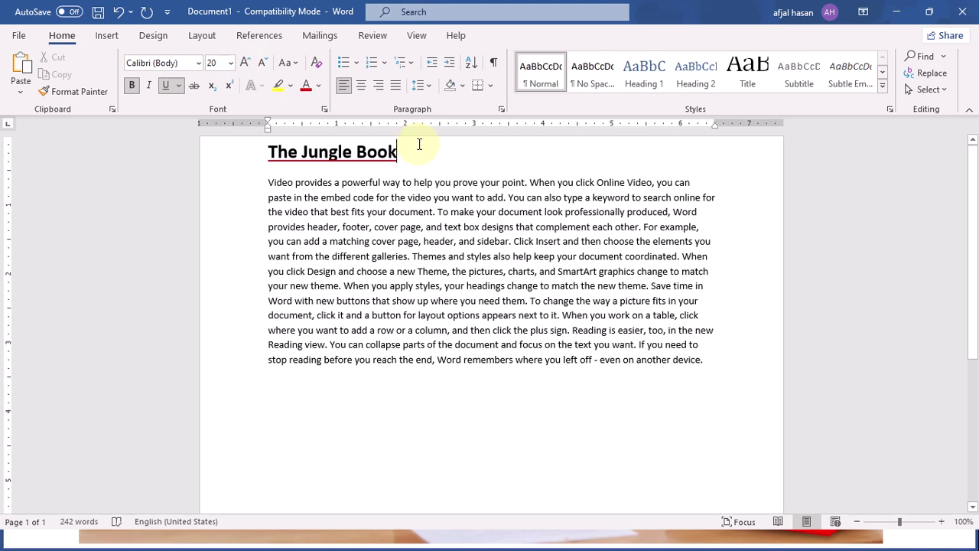
# Step: Change the font of the title "The Jungle Book" to Brush Script MT
pyautogui.moveTo(404, 151); pyautogui.dragTo(268, 150)
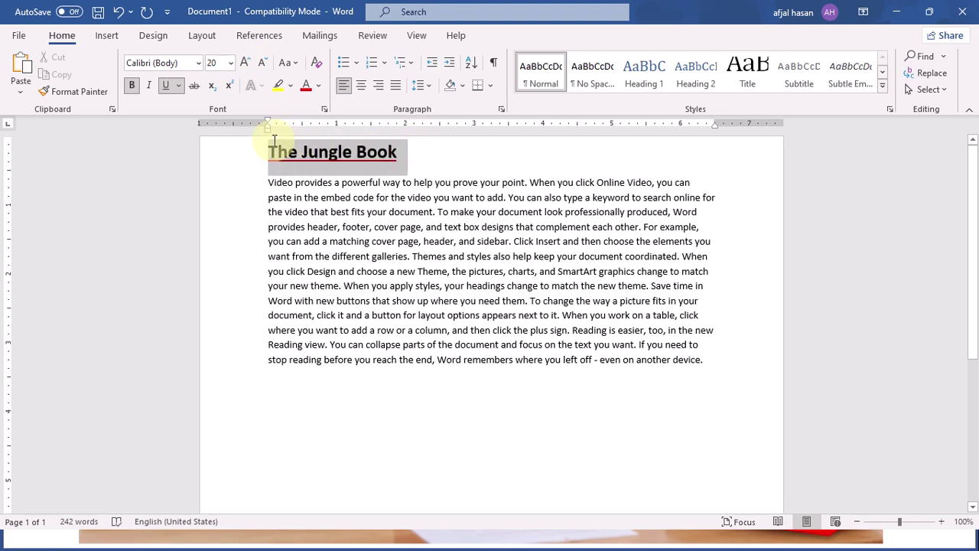
pyautogui.click(198, 64)
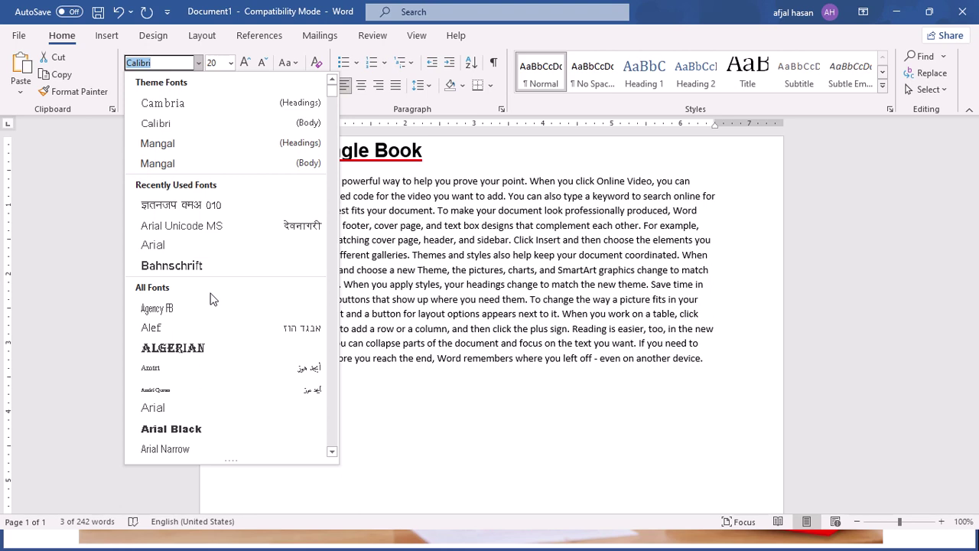
pyautogui.scroll(-10, 218, 284)
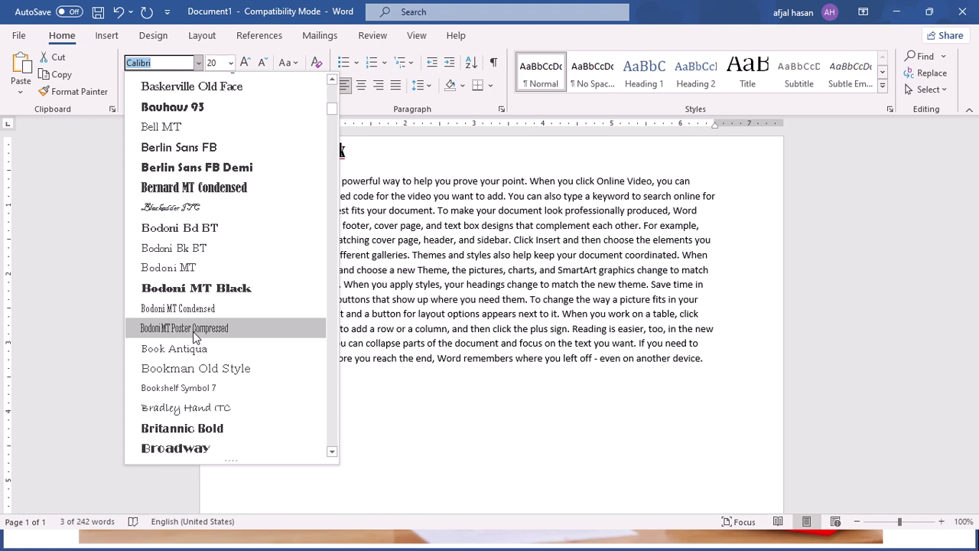
pyautogui.scroll(-1, 193, 329)
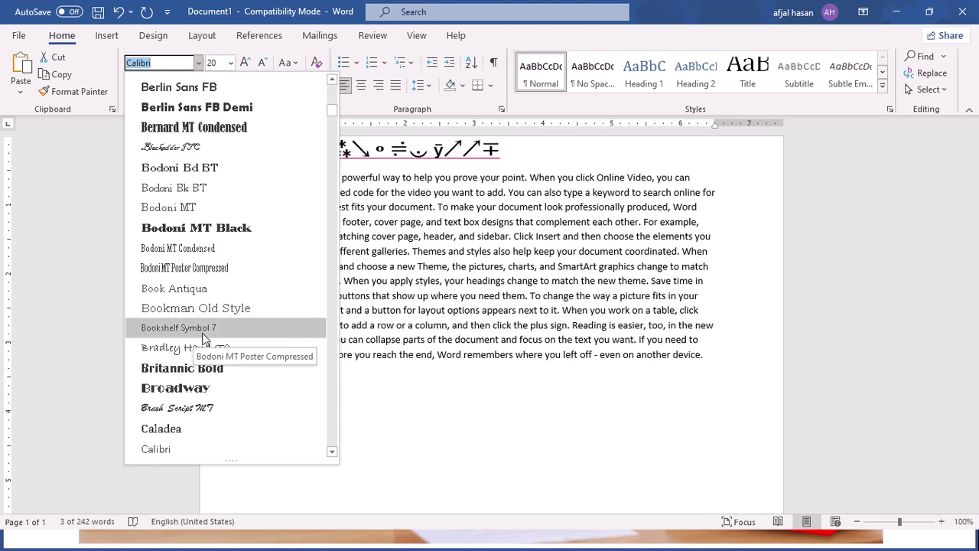
pyautogui.scroll(-2, 195, 344)
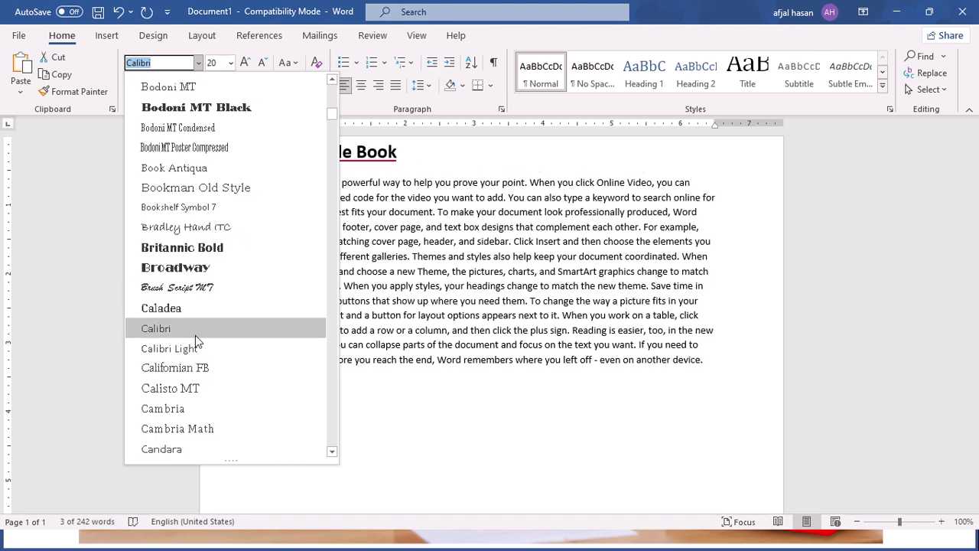
pyautogui.click(192, 280)
pyautogui.click(195, 289)
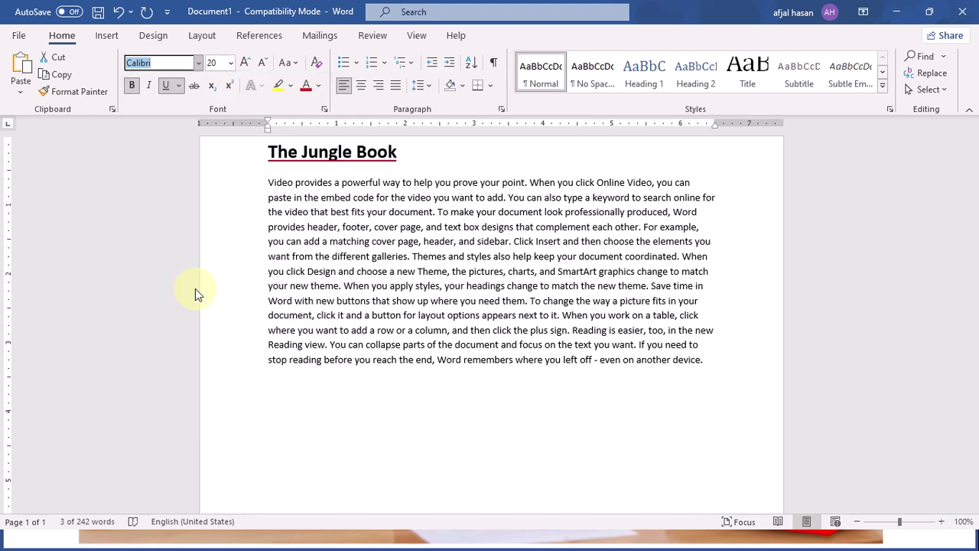
# Step: Preview several fonts from the font list on the title, and set the title's font to Calibri
pyautogui.click(201, 63)
pyautogui.scroll(-10, 228, 301)
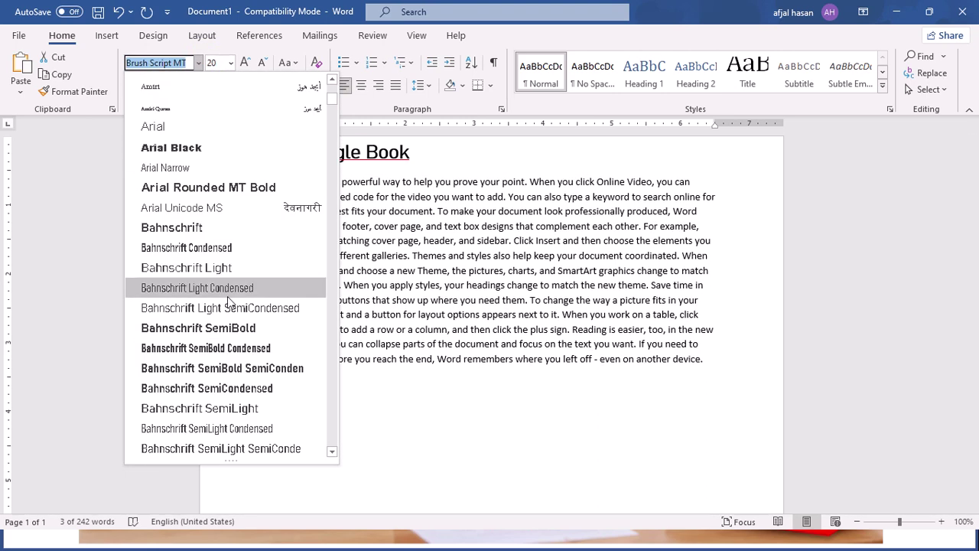
pyautogui.scroll(-15, 227, 301)
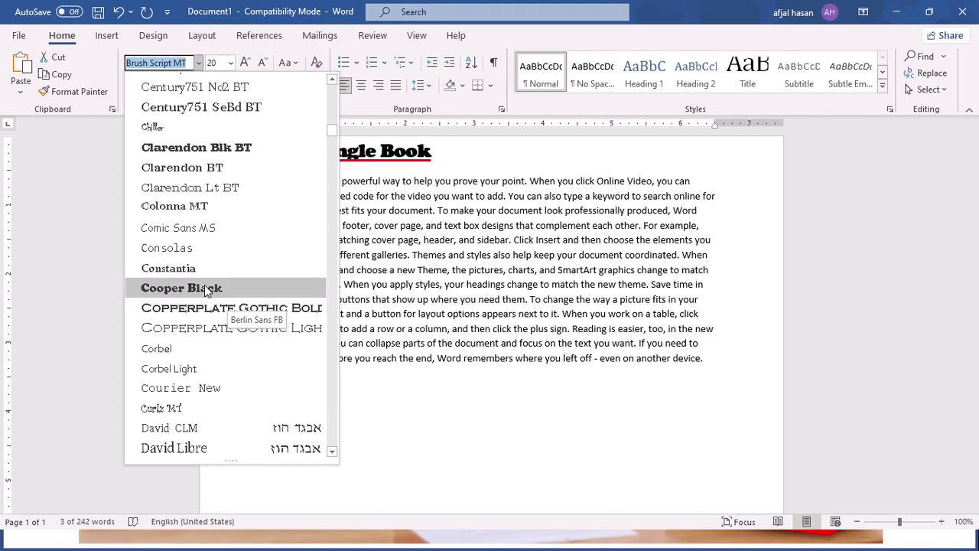
pyautogui.scroll(-4, 205, 287)
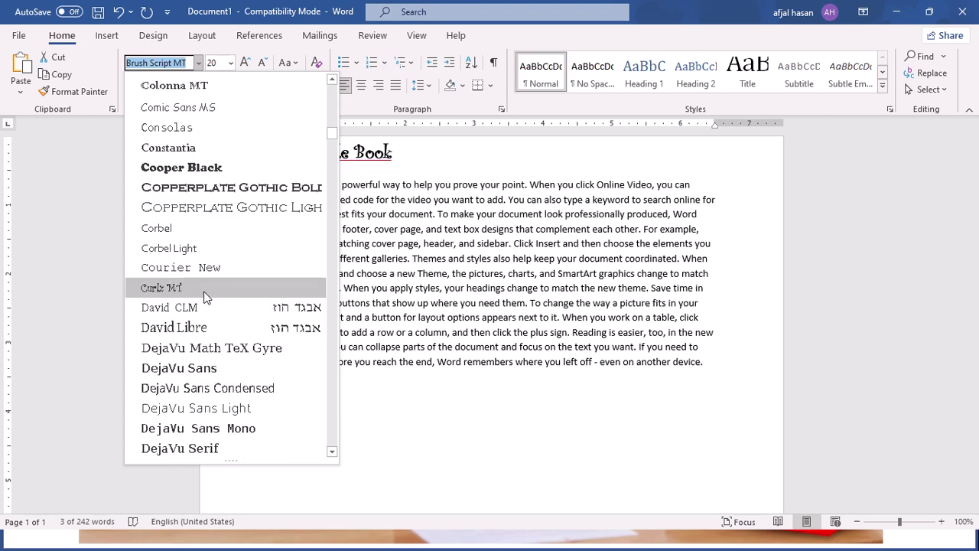
pyautogui.scroll(-4, 212, 293)
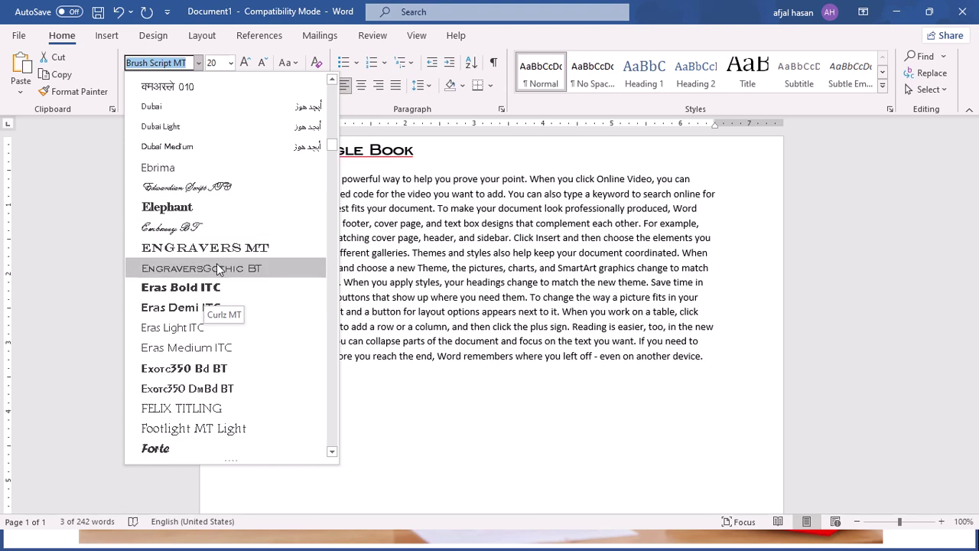
pyautogui.scroll(-3, 222, 413)
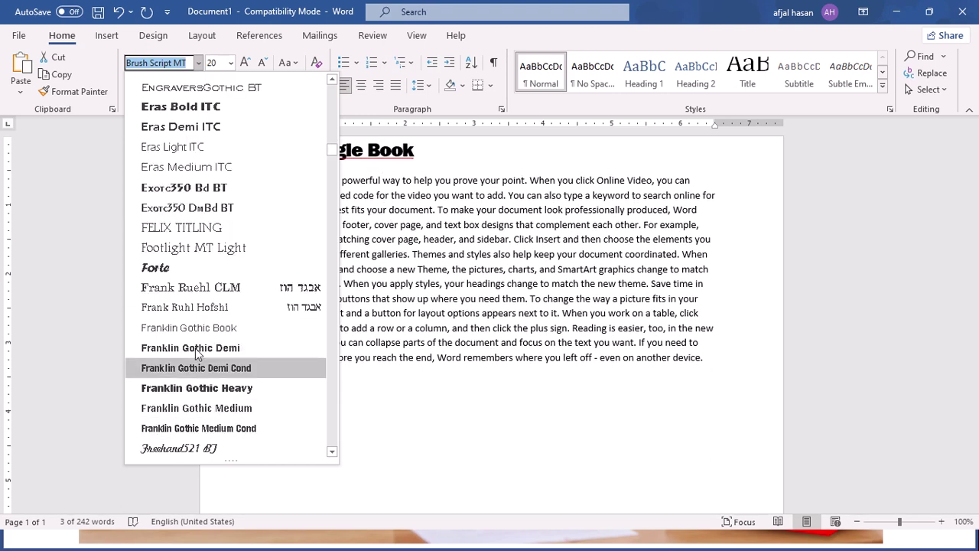
pyautogui.scroll(10, 197, 275)
pyautogui.scroll(10, 195, 274)
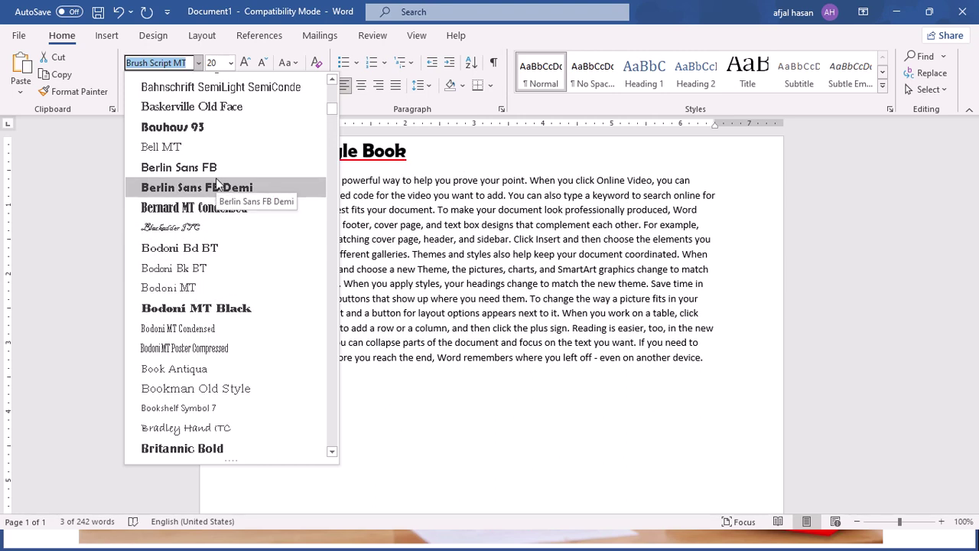
pyautogui.scroll(7, 216, 184)
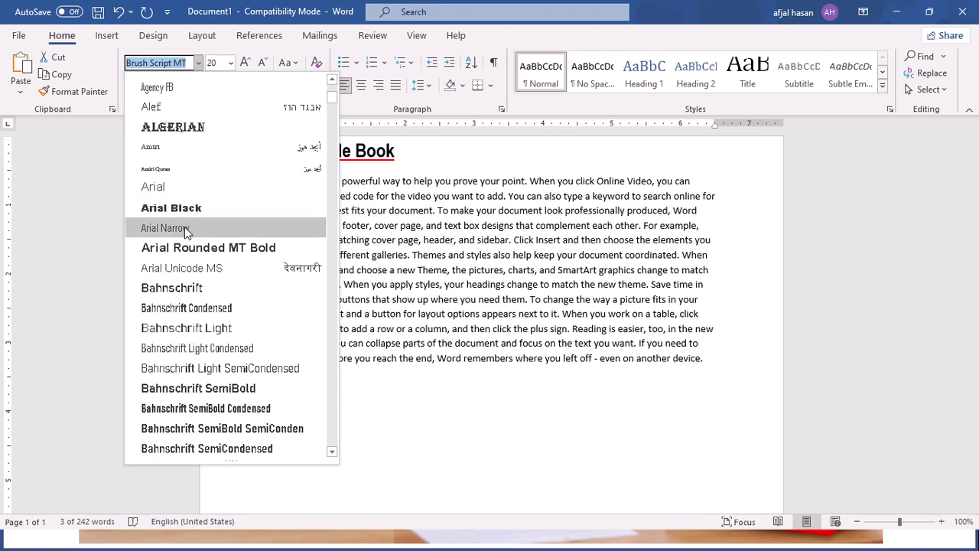
pyautogui.scroll(-15, 185, 230)
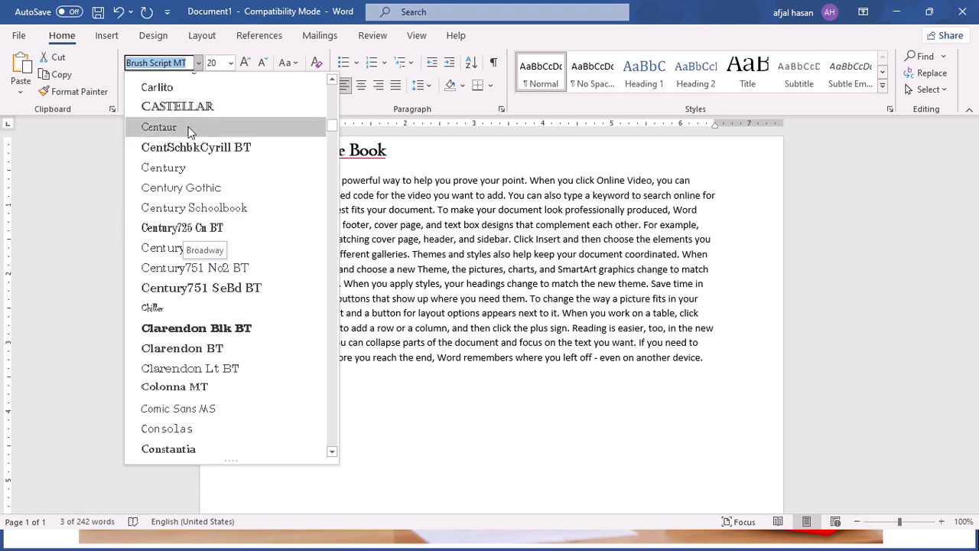
pyautogui.scroll(1, 184, 197)
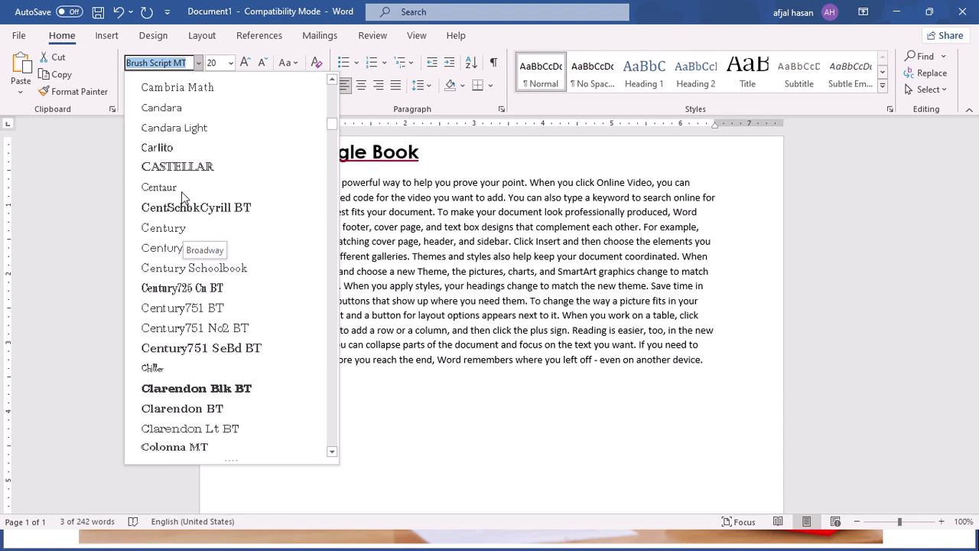
pyautogui.scroll(3, 183, 198)
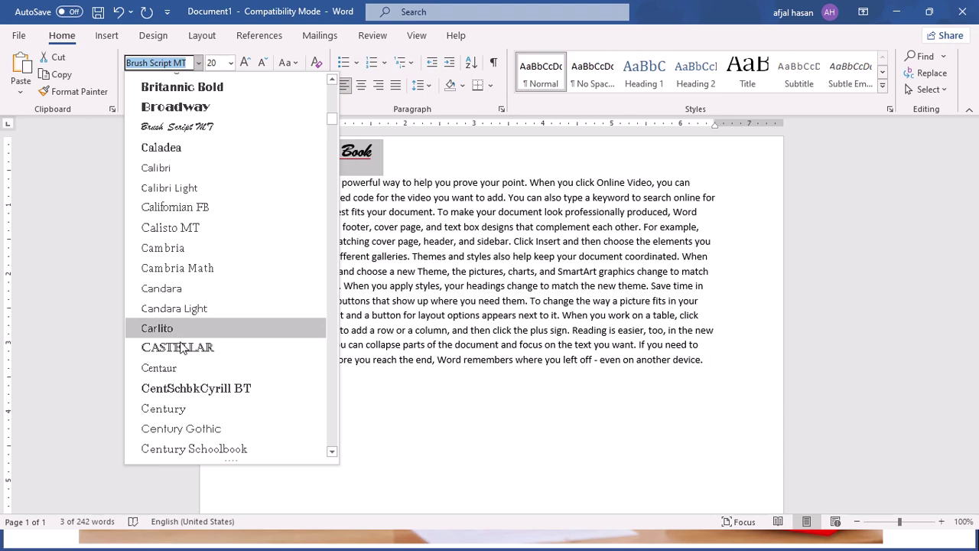
pyautogui.click(171, 168)
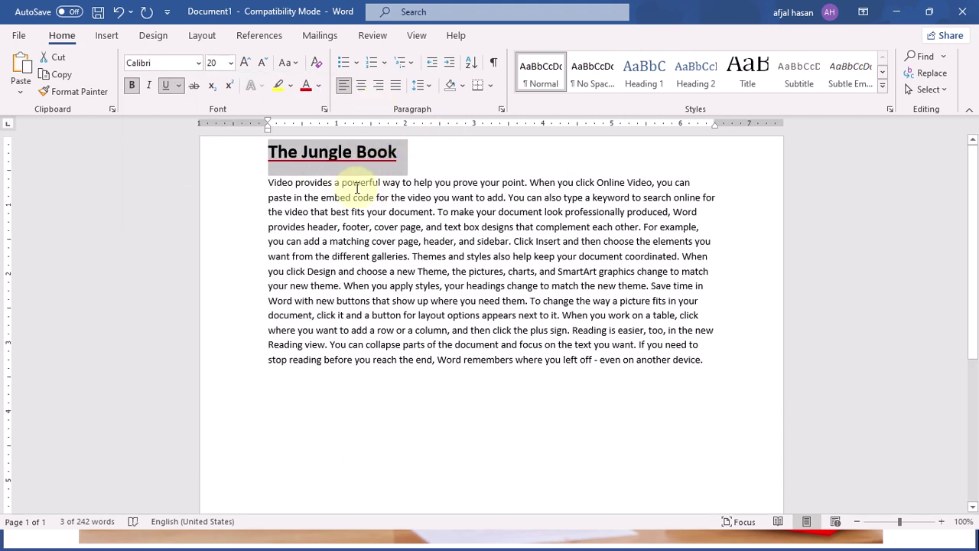
pyautogui.click(354, 183)
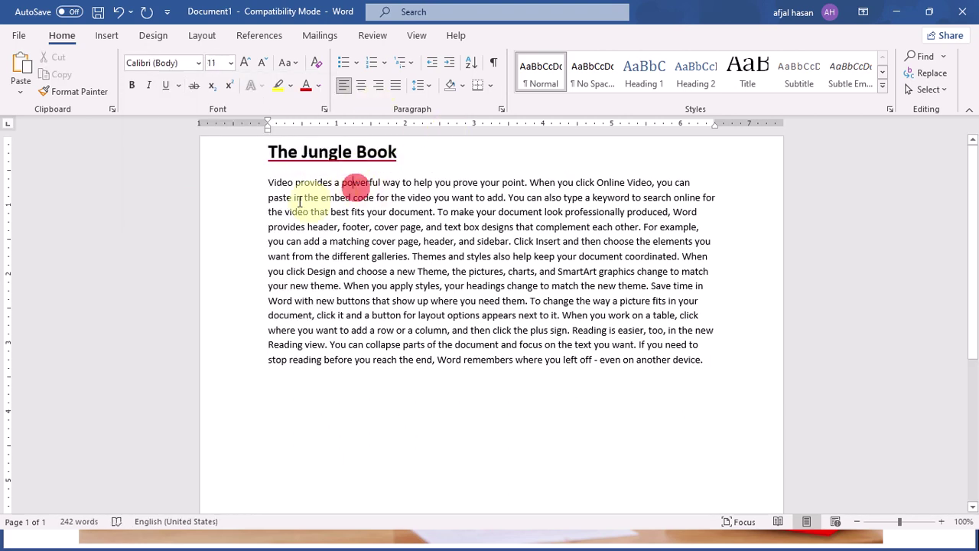
# Step: Select the title again and preview a font size of 72 on it without applying it
pyautogui.click(198, 64)
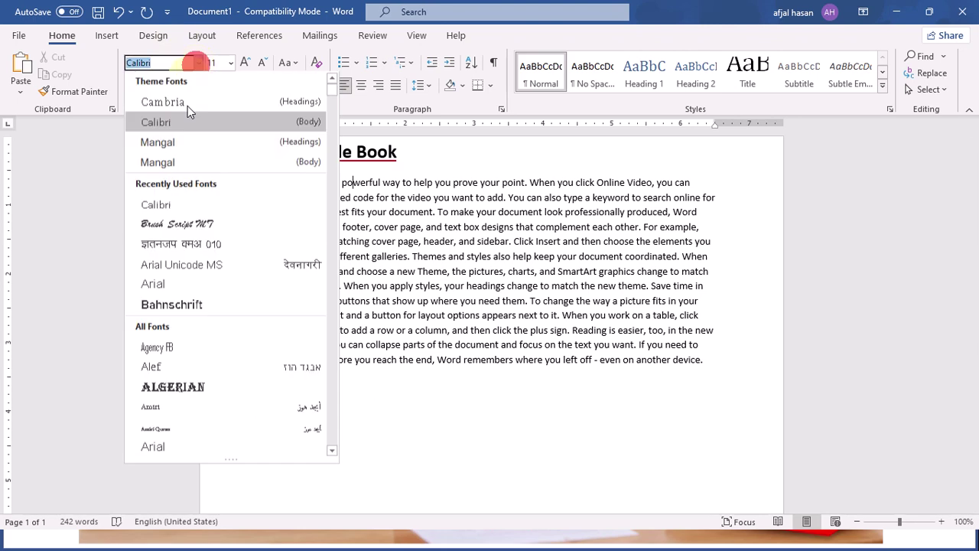
pyautogui.click(231, 63)
pyautogui.click(401, 150)
pyautogui.moveTo(390, 153); pyautogui.dragTo(263, 135)
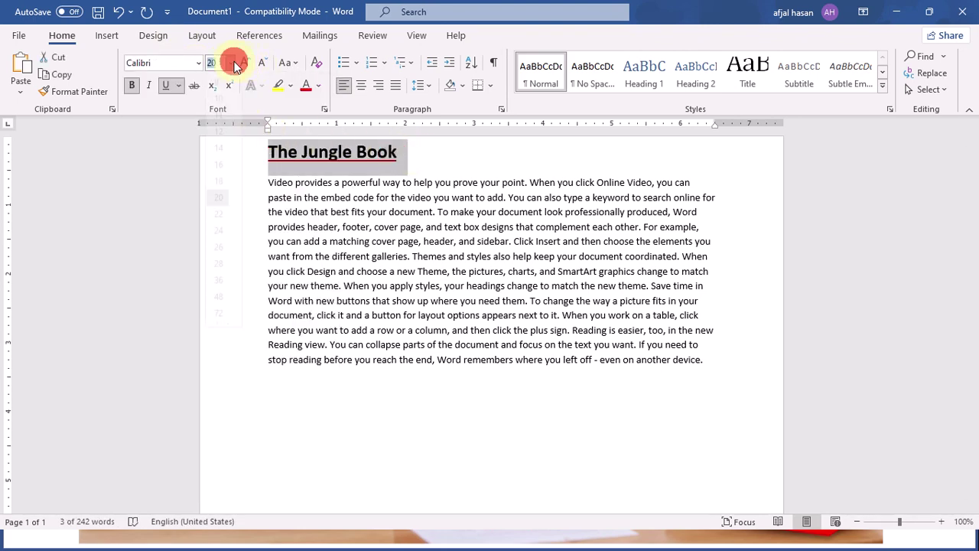
pyautogui.click(231, 63)
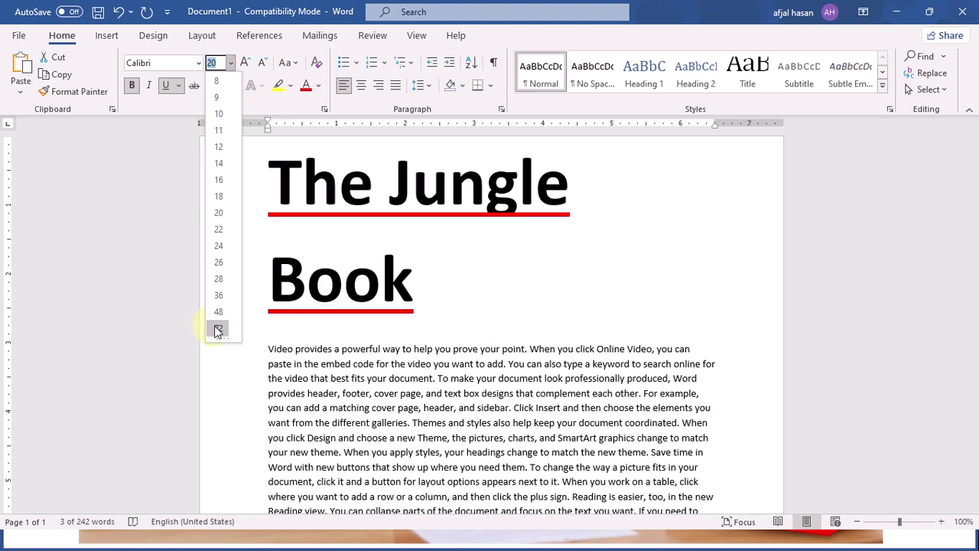
pyautogui.click(411, 157)
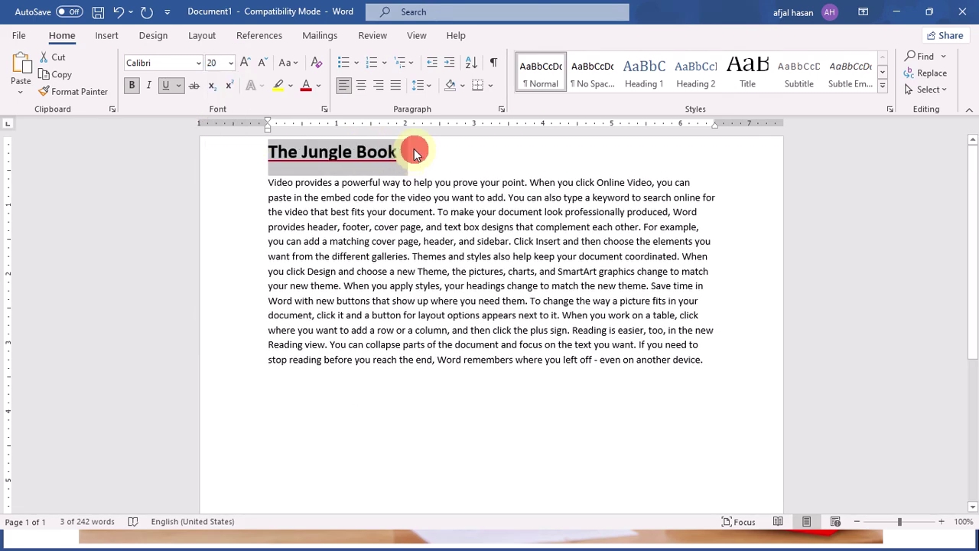
# Step: Increase the title's font size to 22, and decrease it again to 20
pyautogui.click(249, 63)
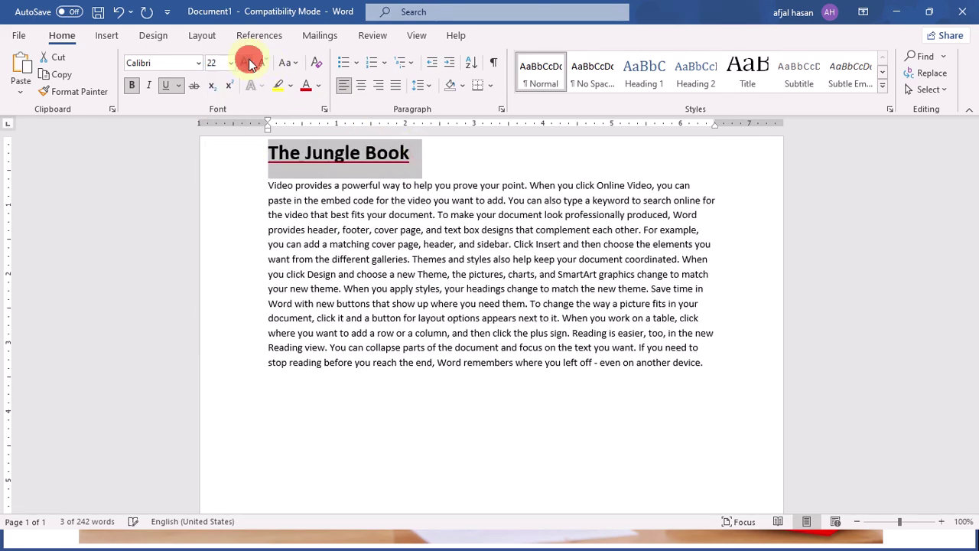
pyautogui.click(262, 63)
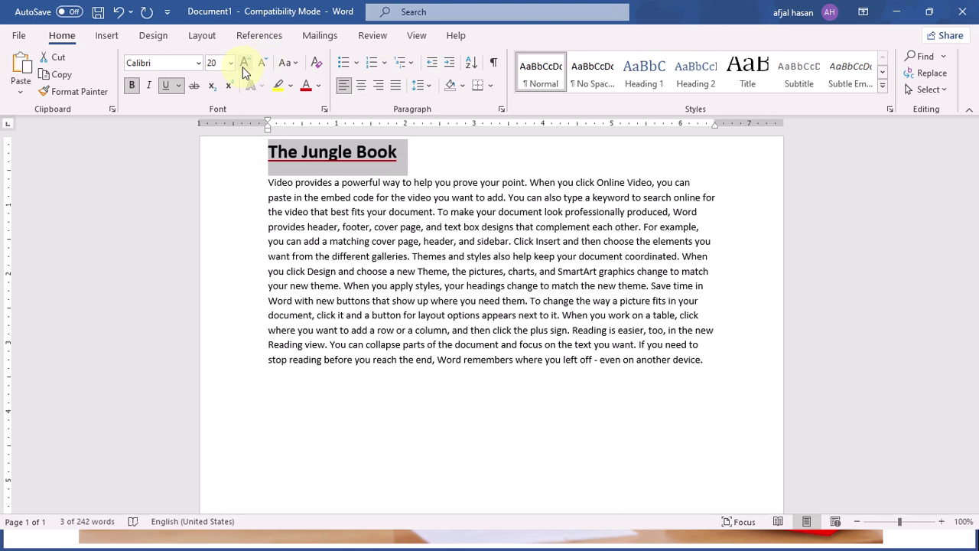
# Step: Change the case of the title "The Jungle Book" to UPPERCASE
pyautogui.click(290, 68)
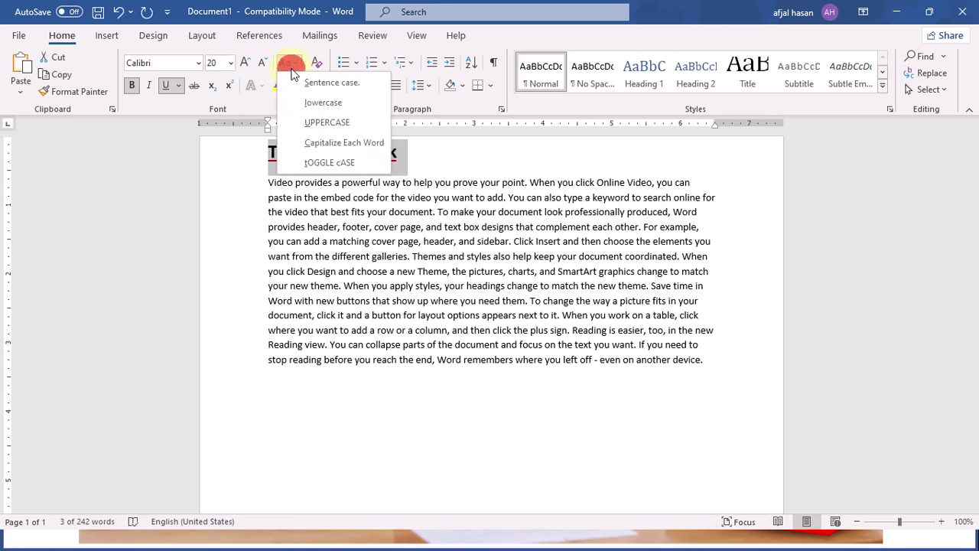
pyautogui.click(298, 7)
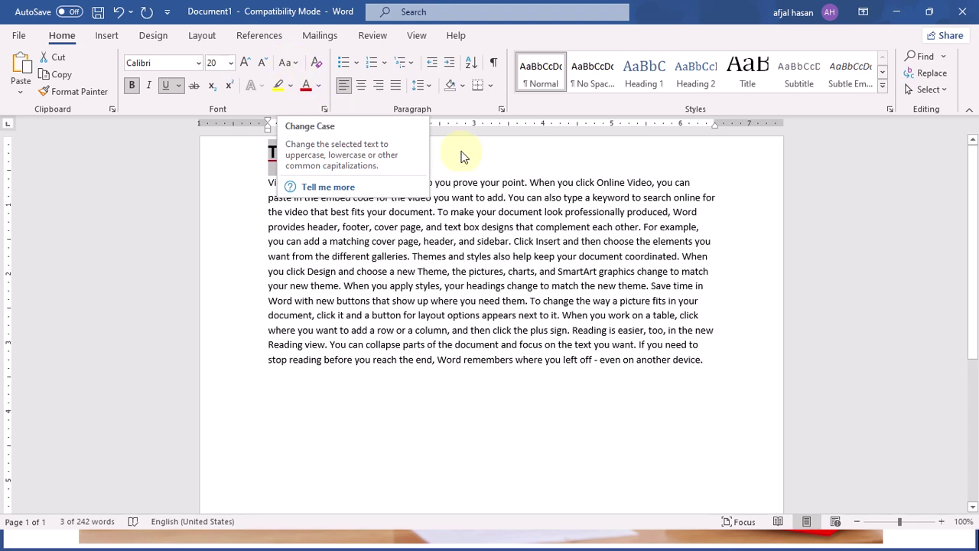
pyautogui.moveTo(461, 153); pyautogui.dragTo(269, 151)
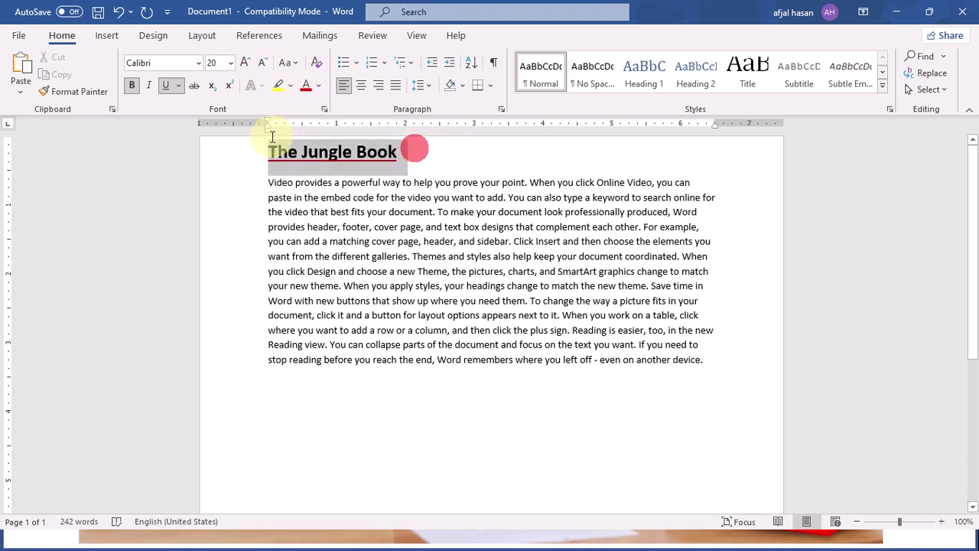
pyautogui.click(287, 64)
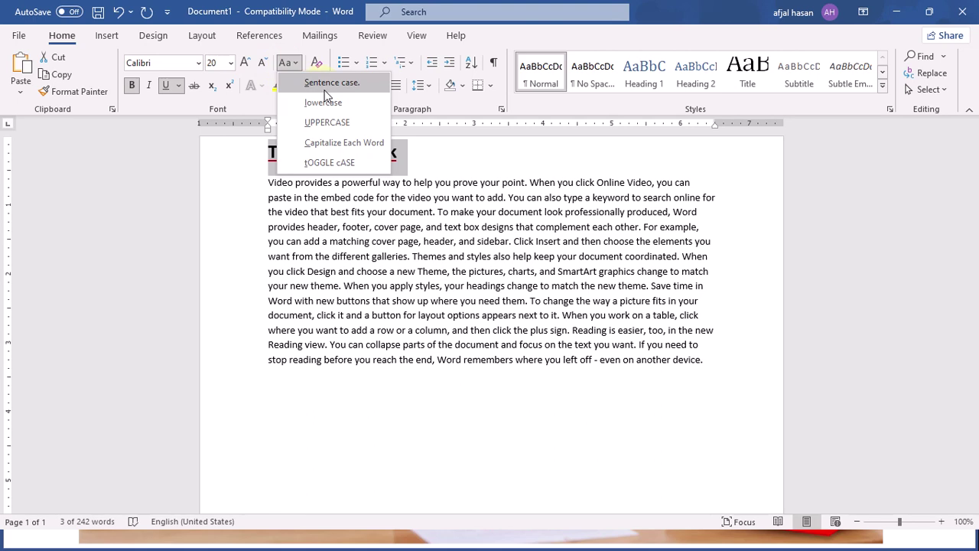
pyautogui.click(326, 124)
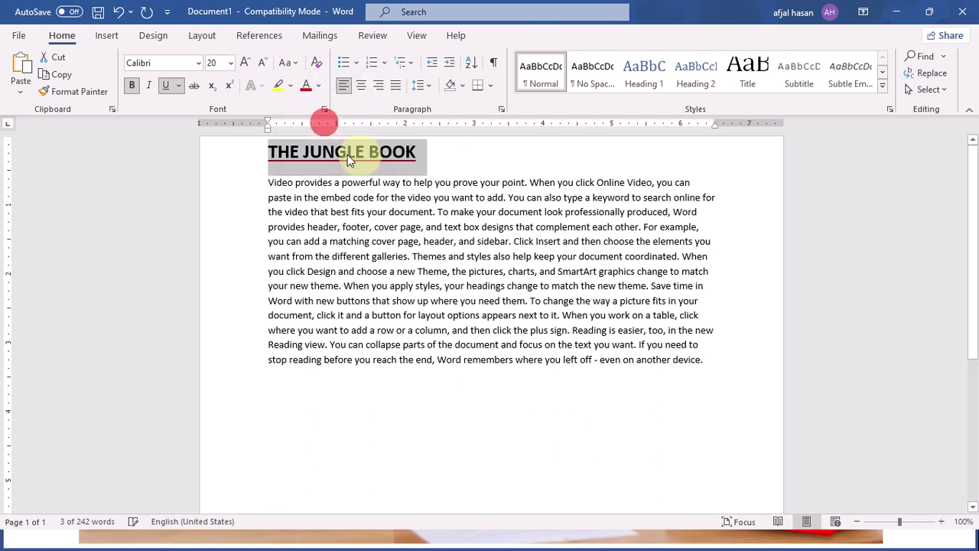
# Step: Change the title's case to Sentence case, and change it again to lowercase
pyautogui.click(291, 66)
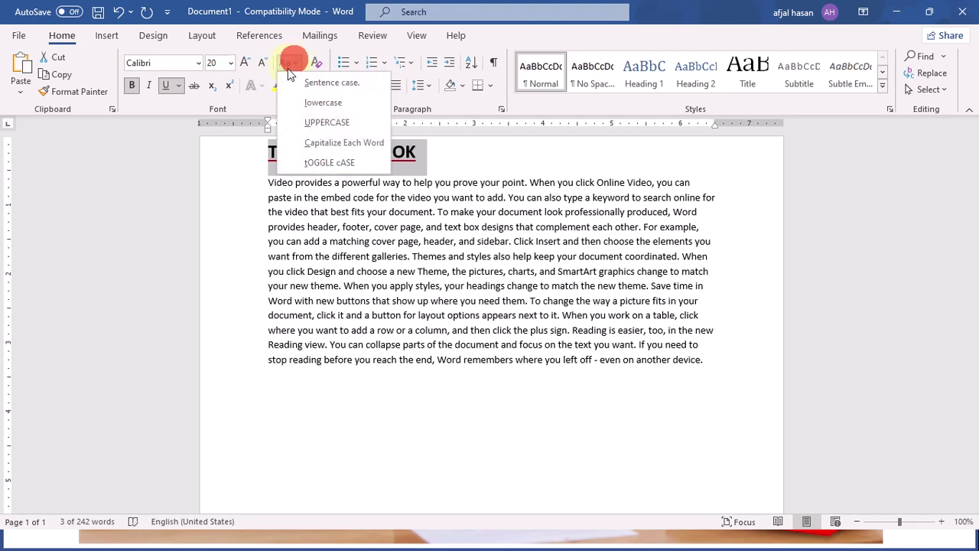
pyautogui.click(309, 81)
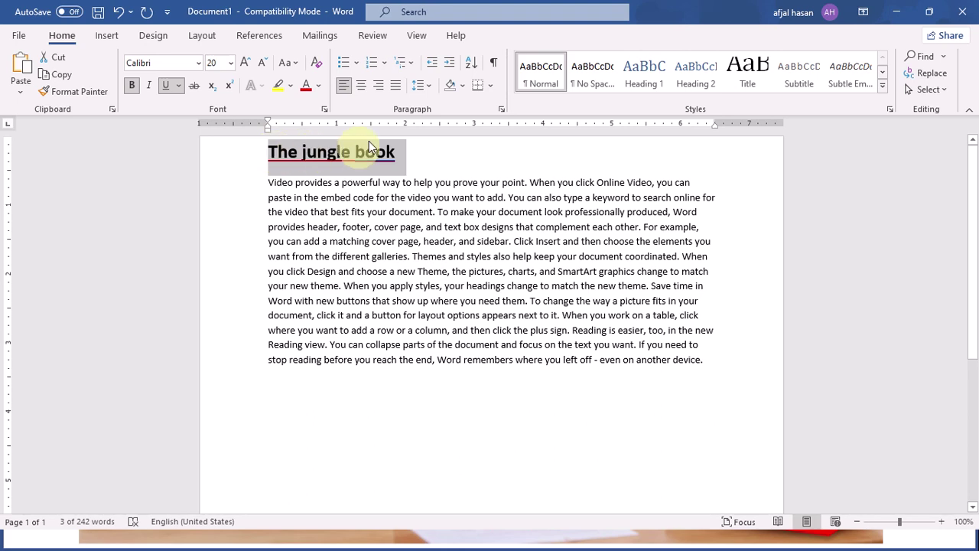
pyautogui.click(290, 63)
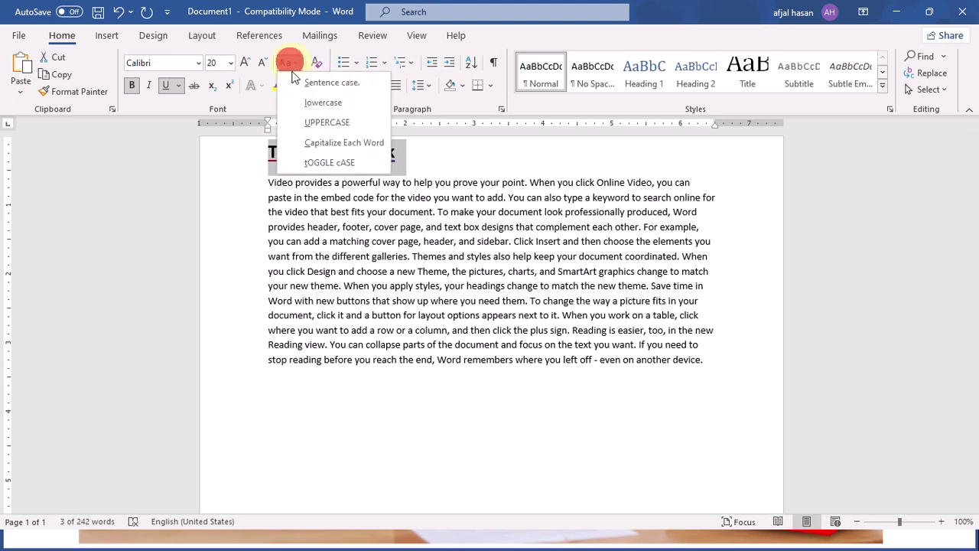
pyautogui.click(323, 103)
# Step: Change the lowercase title's case to Capitalize Each Word
pyautogui.moveTo(260, 153); pyautogui.dragTo(392, 152)
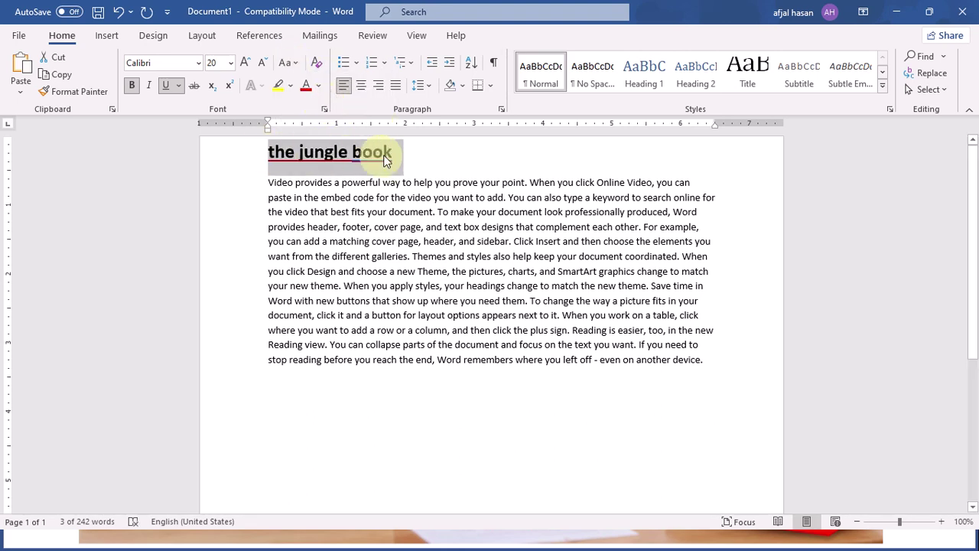
pyautogui.click(287, 63)
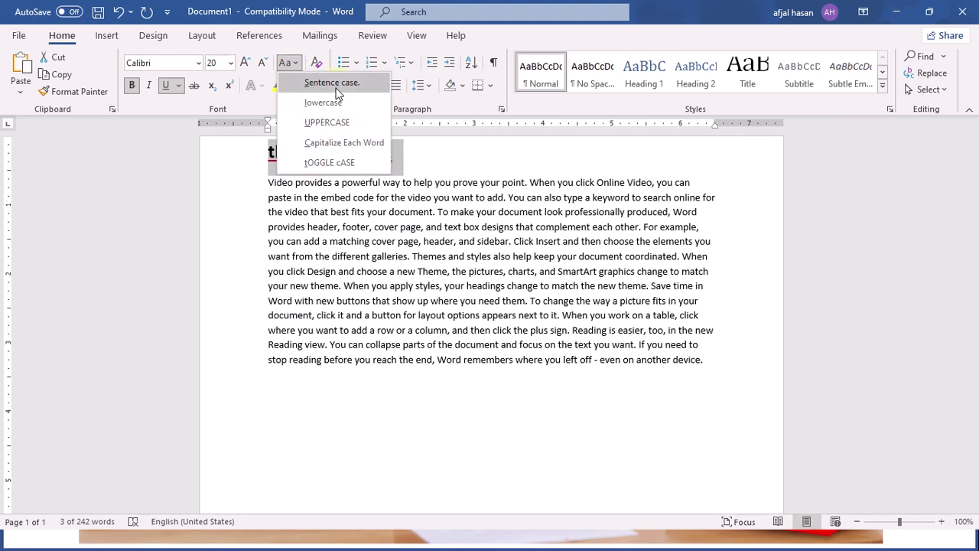
pyautogui.click(352, 146)
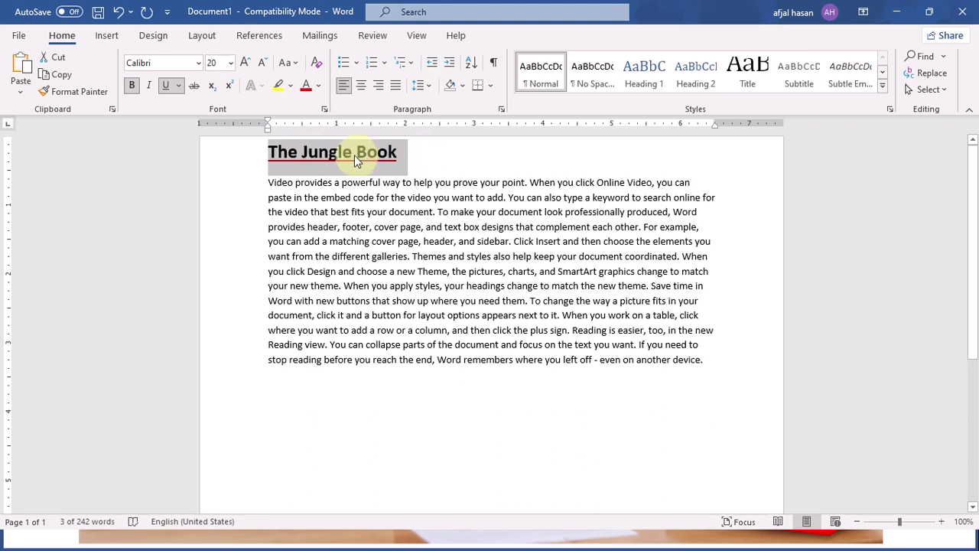
# Step: Apply tOGGLE cASE to the title, and set it back to Capitalize Each Word
pyautogui.click(288, 63)
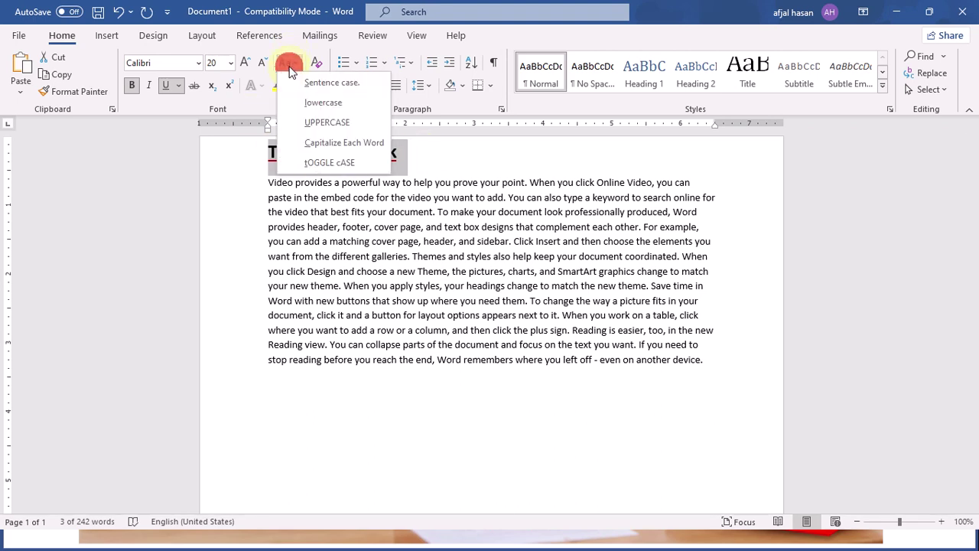
pyautogui.click(328, 163)
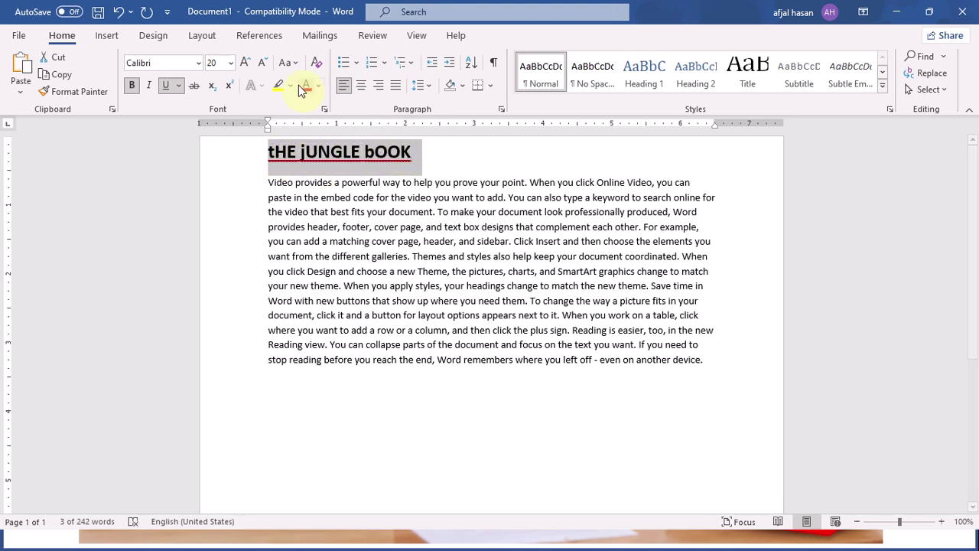
pyautogui.click(286, 63)
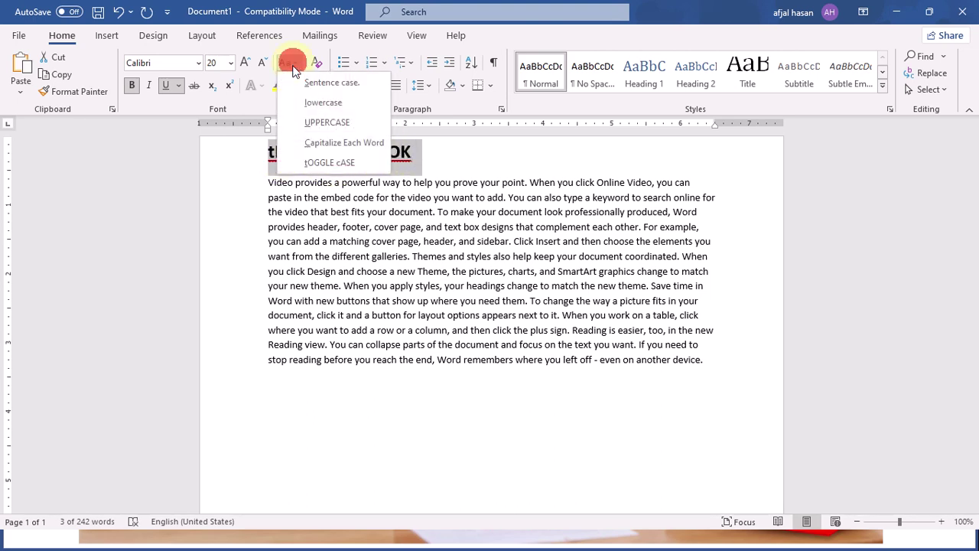
pyautogui.click(348, 145)
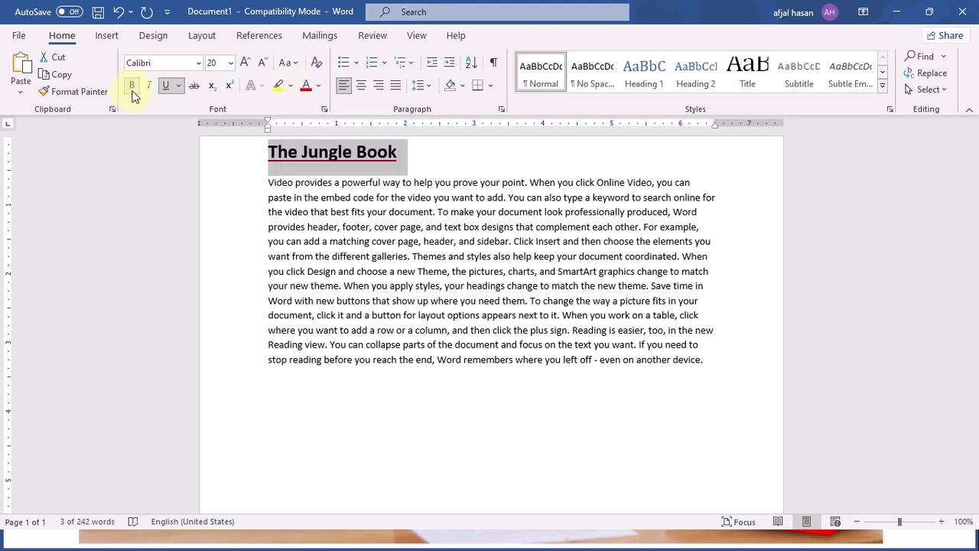
# Step: Italicize the whole body paragraph below the title
pyautogui.click(261, 186)
pyautogui.moveTo(268, 184); pyautogui.dragTo(727, 364)
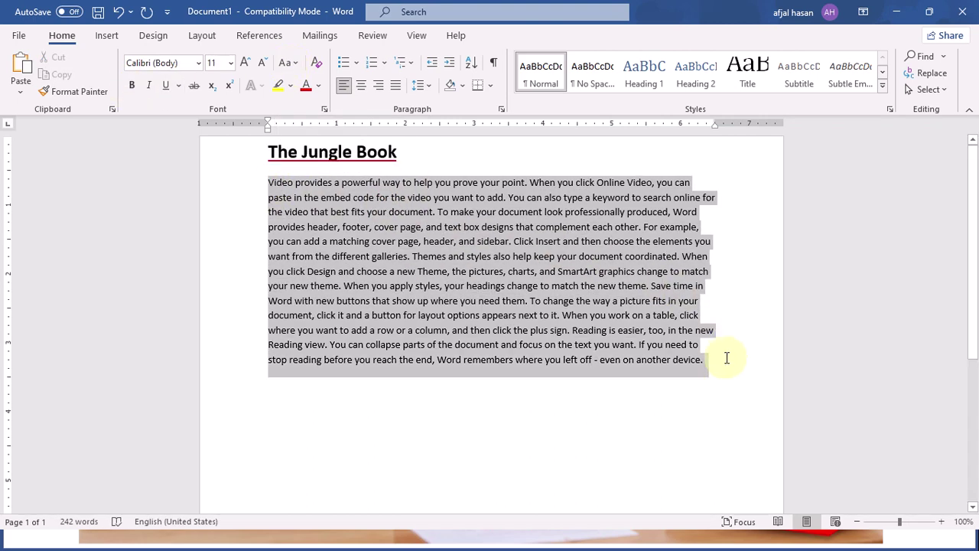
pyautogui.click(148, 85)
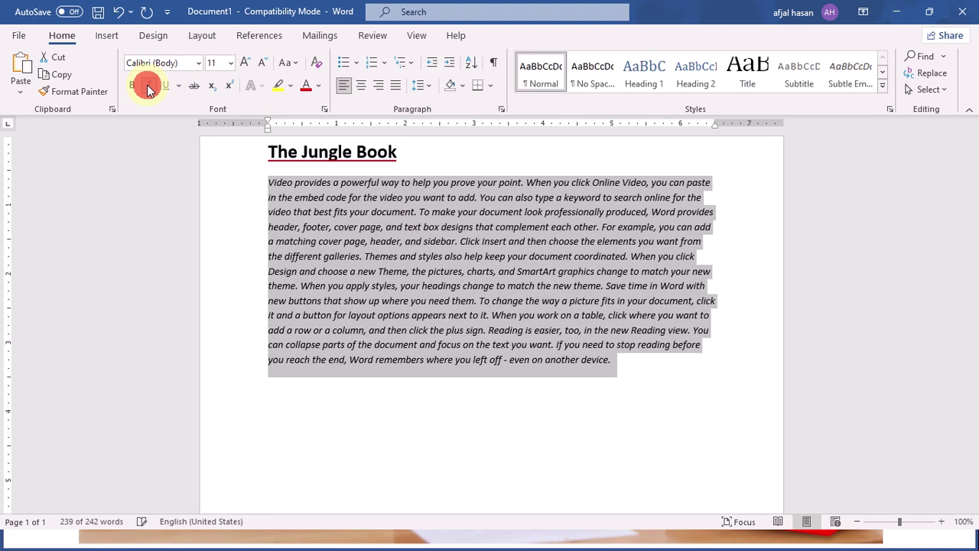
# Step: Toggle italics repeatedly on the selected body paragraph, ending with italics switched off
pyautogui.click(146, 84)
pyautogui.click(147, 84)
pyautogui.click(147, 85)
pyautogui.click(147, 84)
pyautogui.click(147, 85)
pyautogui.click(147, 85)
pyautogui.click(147, 84)
pyautogui.click(147, 84)
pyautogui.click(147, 84)
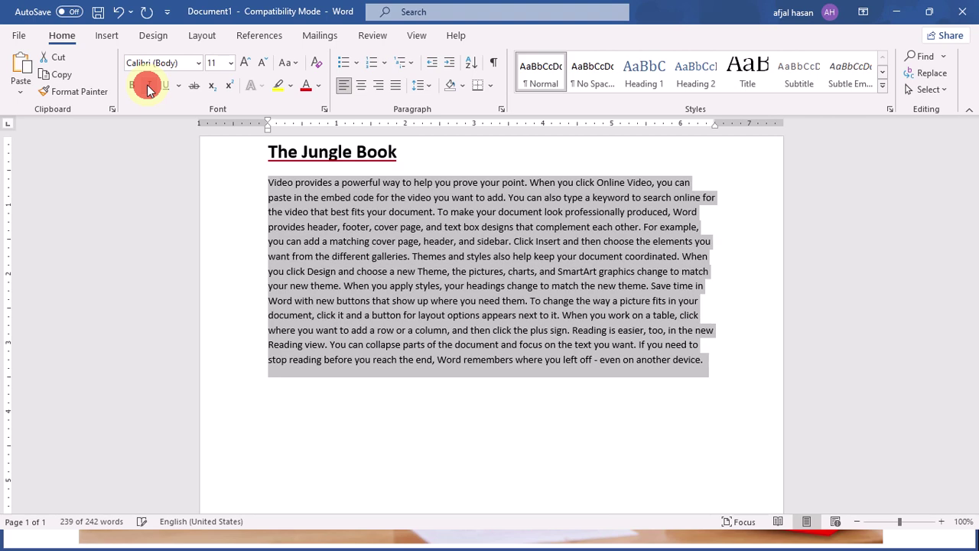
# Step: Italicize the body paragraph again and return it to regular, non-italic text
pyautogui.keyDown('ctrl'); pyautogui.scroll(8, 374, 228); pyautogui.keyUp('ctrl')
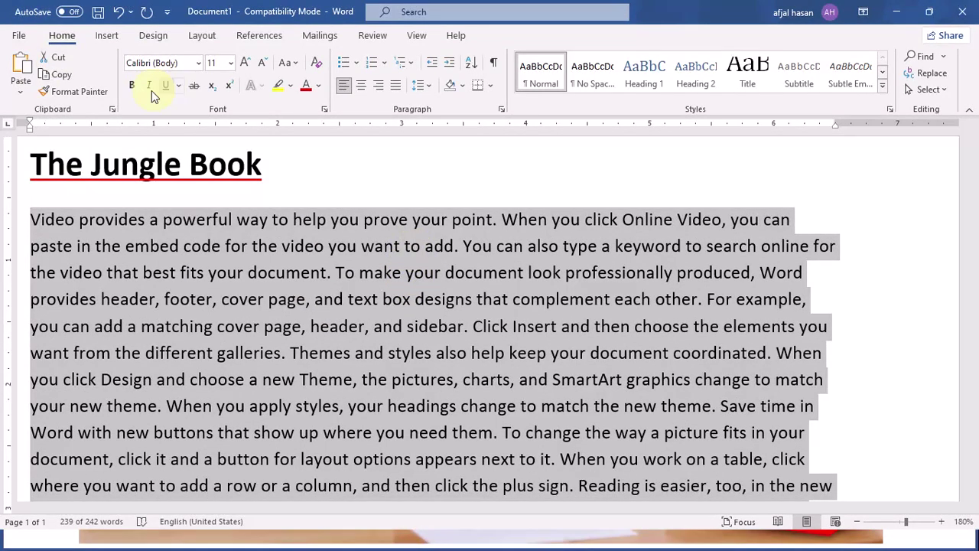
pyautogui.click(148, 90)
pyautogui.click(148, 89)
pyautogui.click(148, 89)
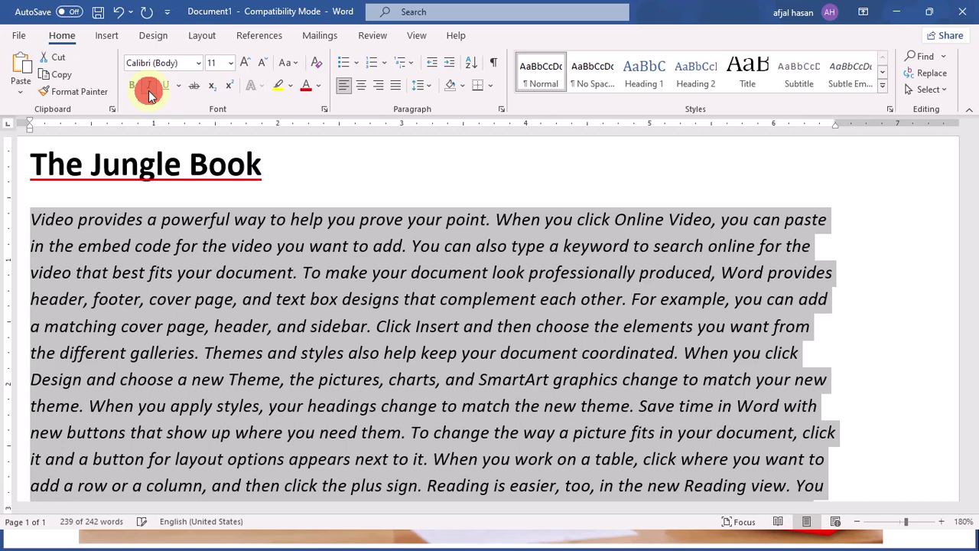
pyautogui.click(148, 90)
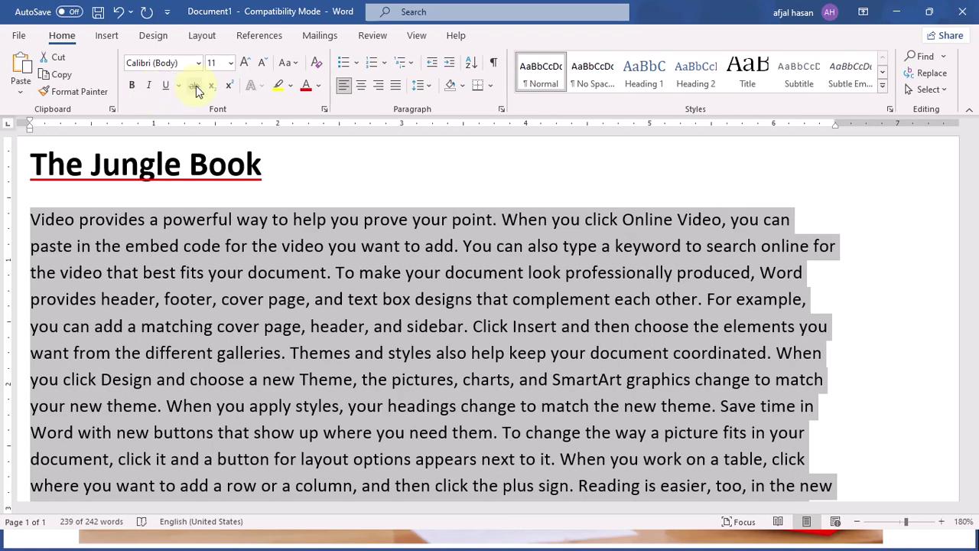
# Step: Apply strikethrough to the words "cover page, header, and sidebar" in the body paragraph
pyautogui.click(313, 328)
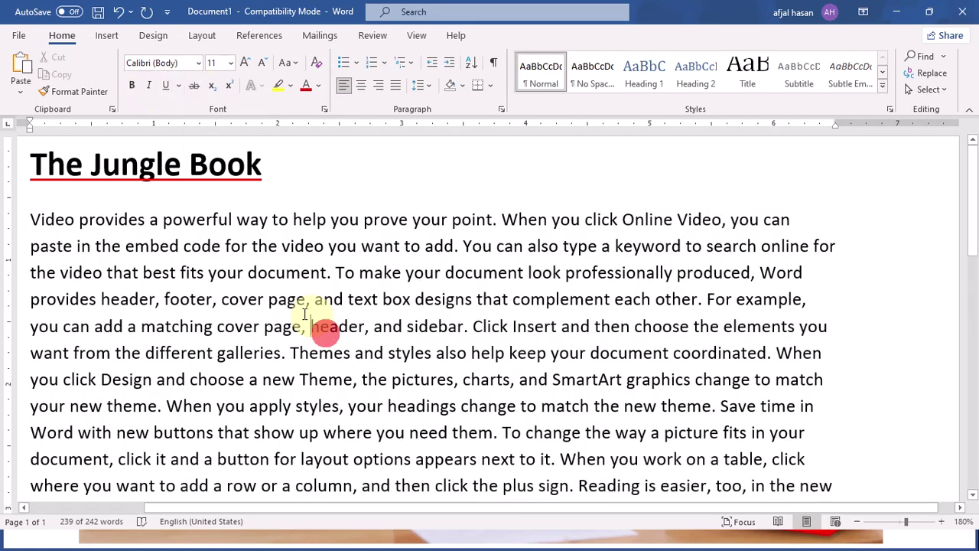
pyautogui.click(306, 327)
pyautogui.press('BackSpace')
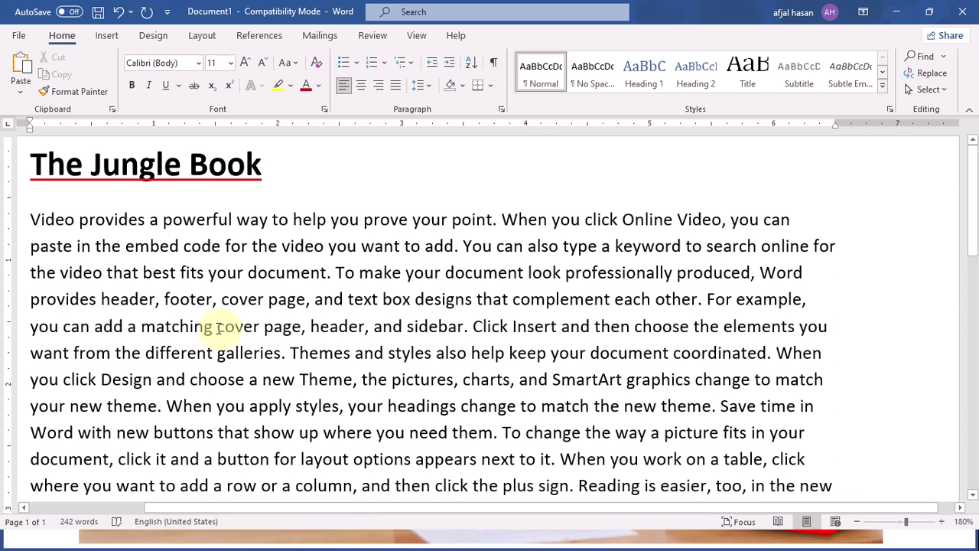
pyautogui.moveTo(218, 328); pyautogui.dragTo(454, 319)
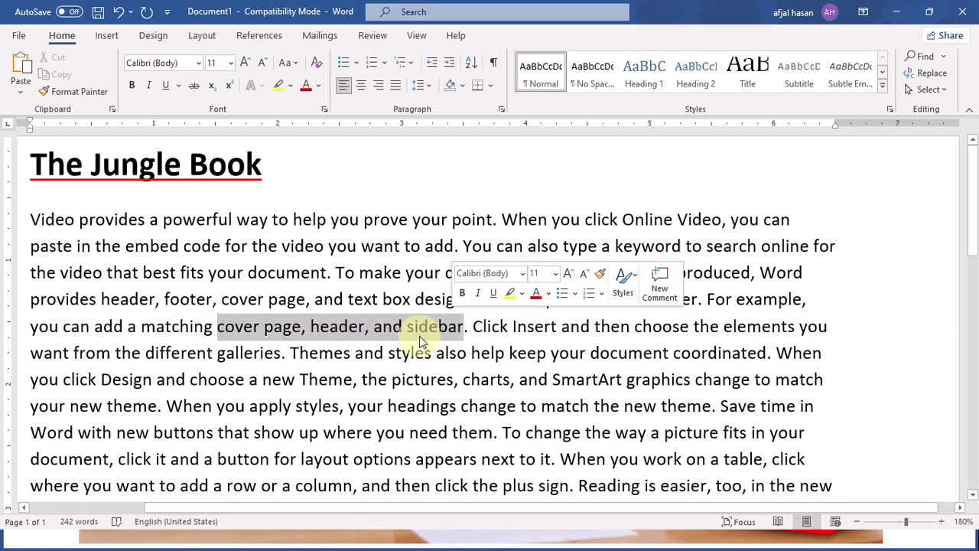
pyautogui.click(194, 87)
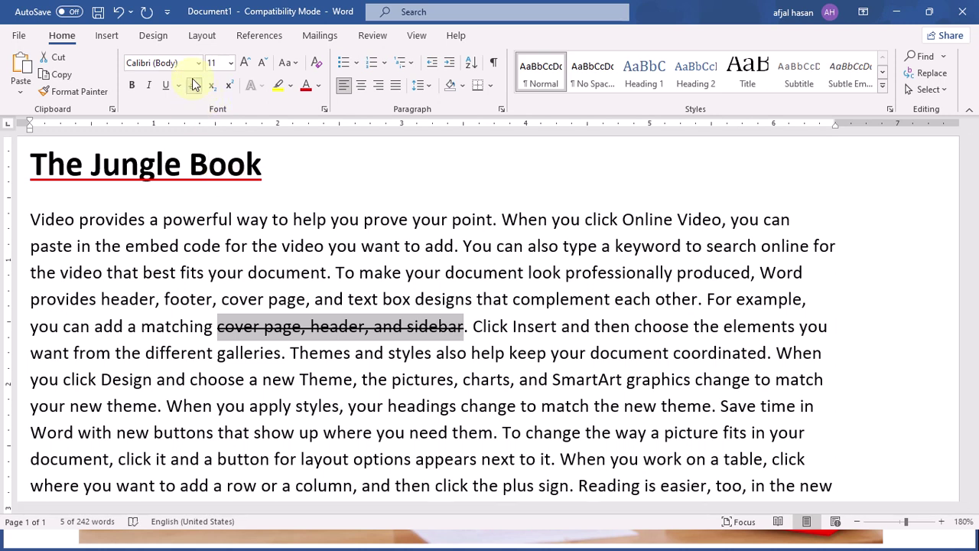
# Step: Toggle strikethrough off and on for "cover page, header, and sidebar", and finish with the strikethrough removed
pyautogui.click(194, 86)
pyautogui.click(195, 87)
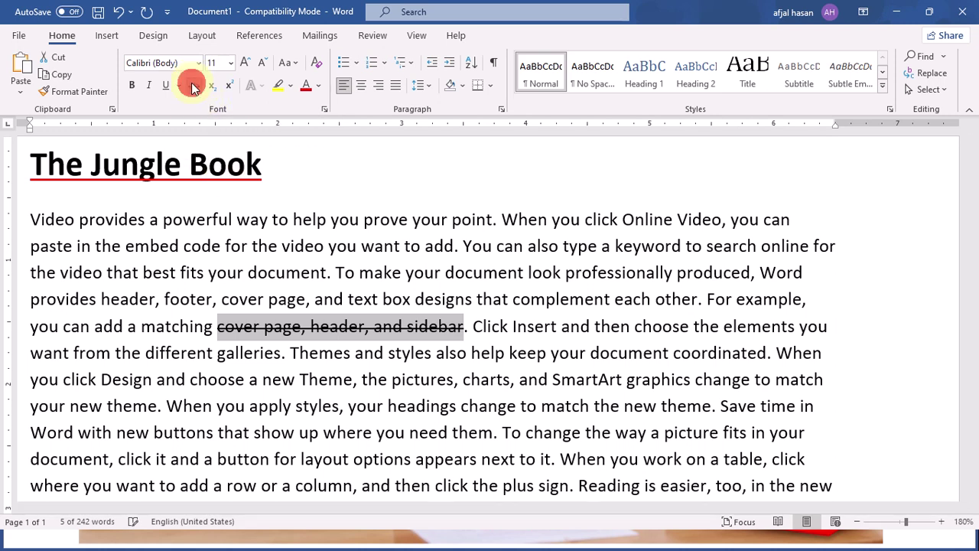
pyautogui.click(195, 86)
pyautogui.click(195, 86)
pyautogui.click(194, 86)
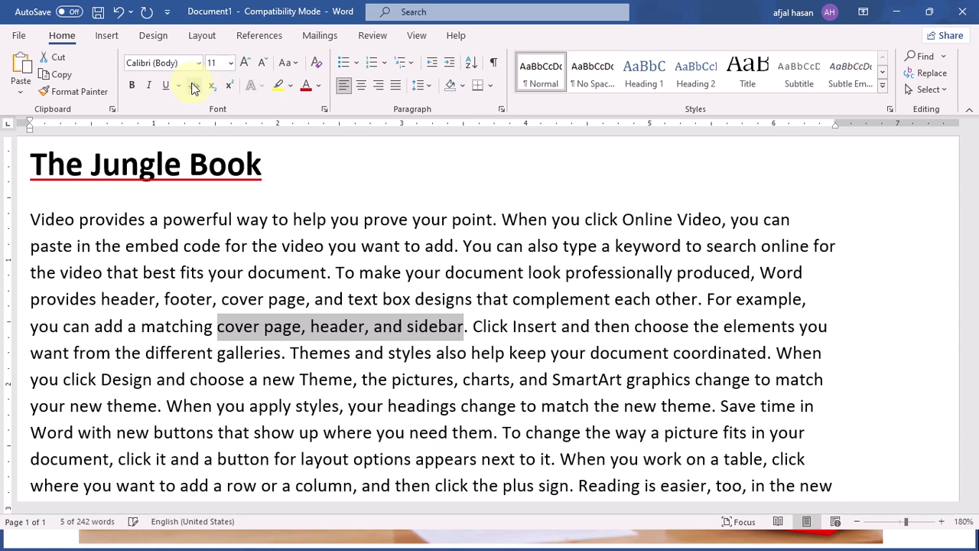
pyautogui.click(194, 87)
pyautogui.click(195, 87)
pyautogui.click(195, 86)
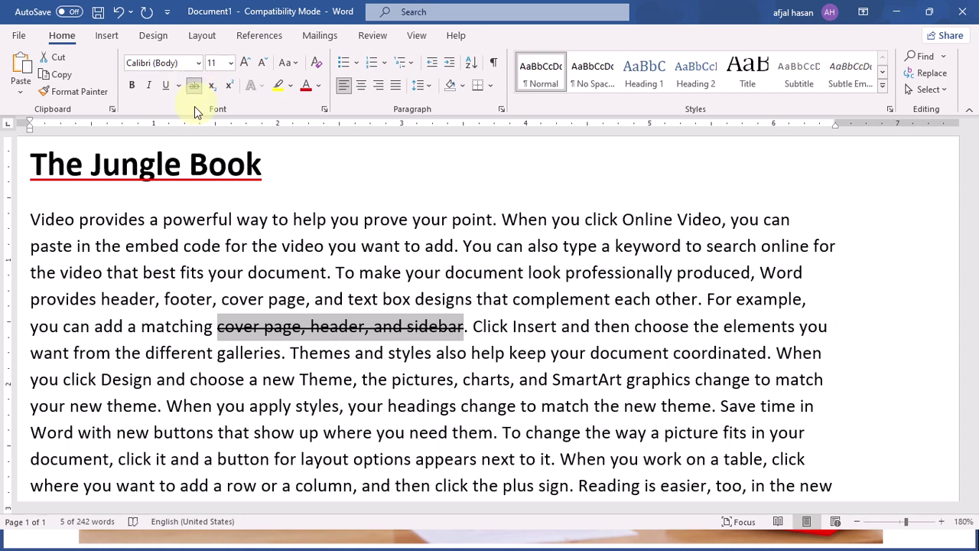
pyautogui.click(192, 86)
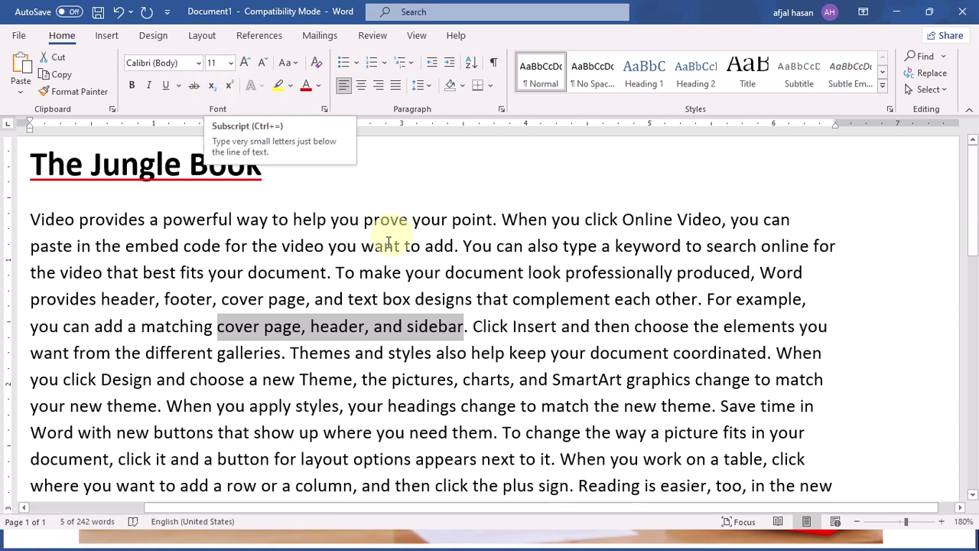
# Step: Add three new lines after the end of the body paragraph and enter the expression (a+b+)2
pyautogui.scroll(-3, 389, 230)
pyautogui.click(844, 314)
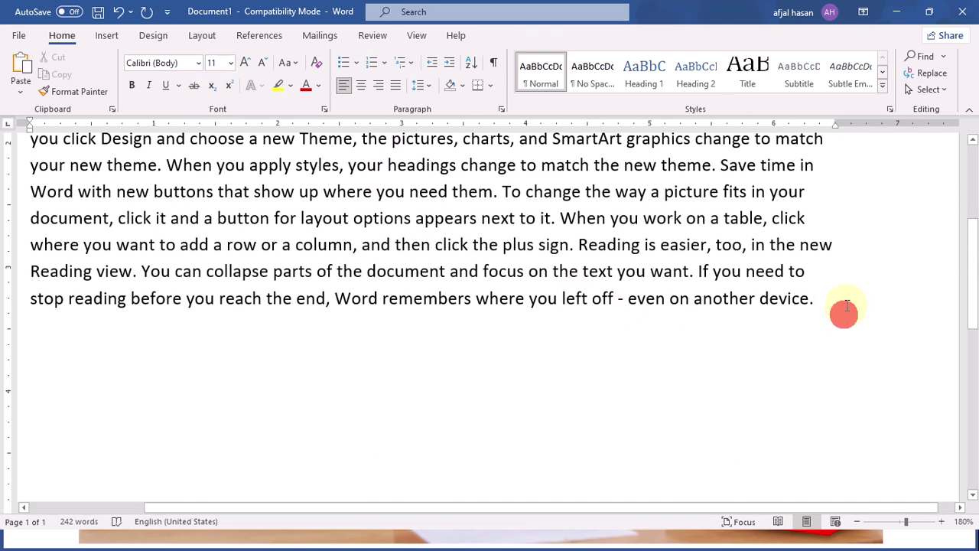
pyautogui.press('Return')
pyautogui.press('Return')
pyautogui.press('Return')
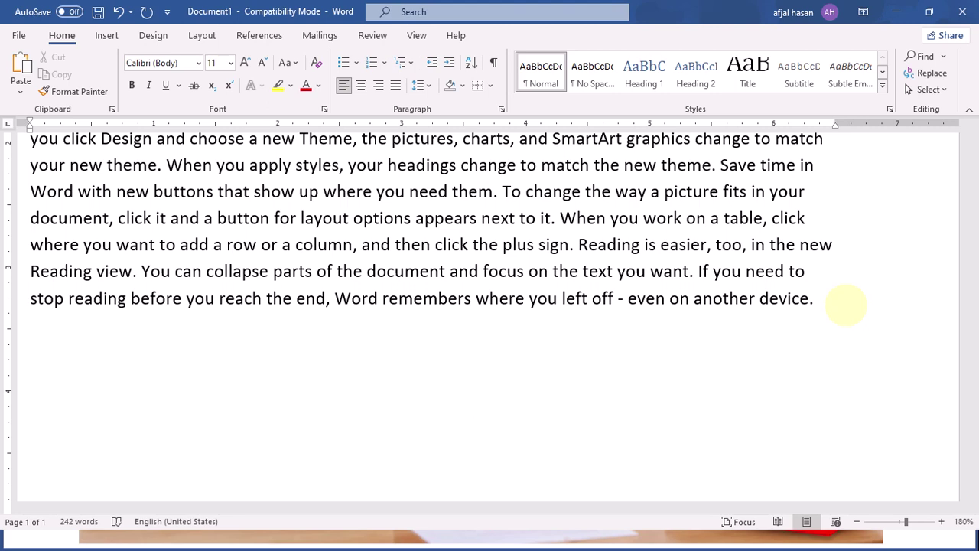
pyautogui.write('(a+b+)2')
# Step: Format the 2 at the end of the expression (a+b+)2 as superscript
pyautogui.moveTo(98, 430); pyautogui.dragTo(80, 431)
pyautogui.click(88, 436)
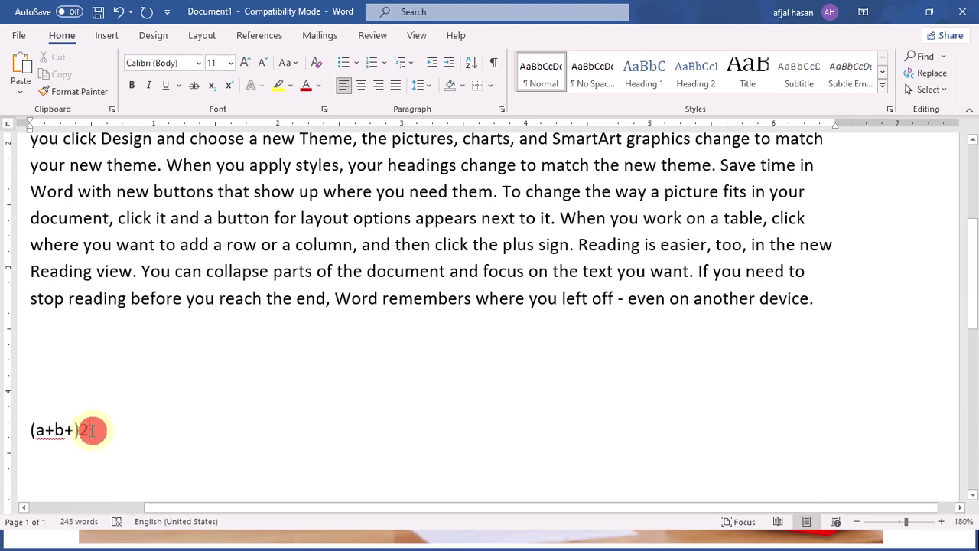
pyautogui.moveTo(74, 429); pyautogui.dragTo(101, 424)
pyautogui.click(122, 426)
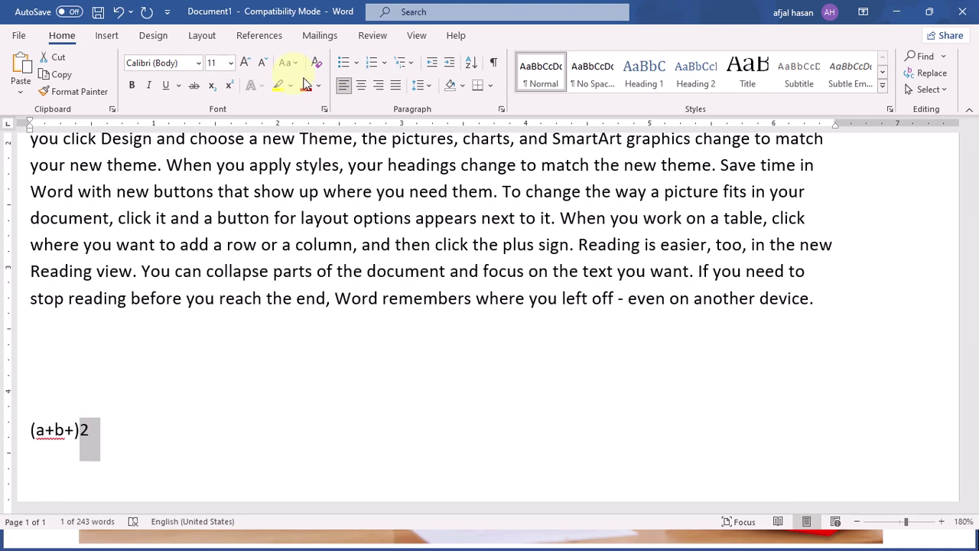
pyautogui.click(235, 90)
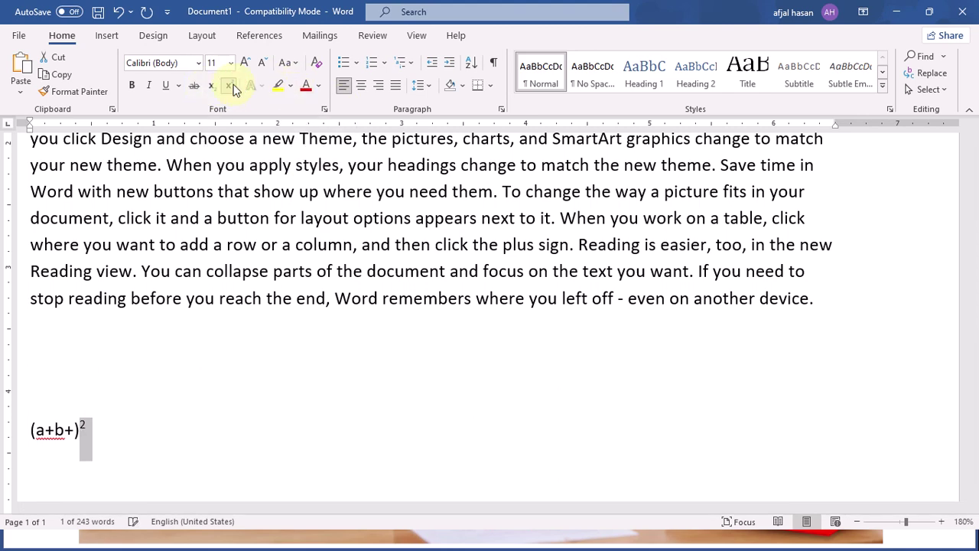
pyautogui.click(90, 446)
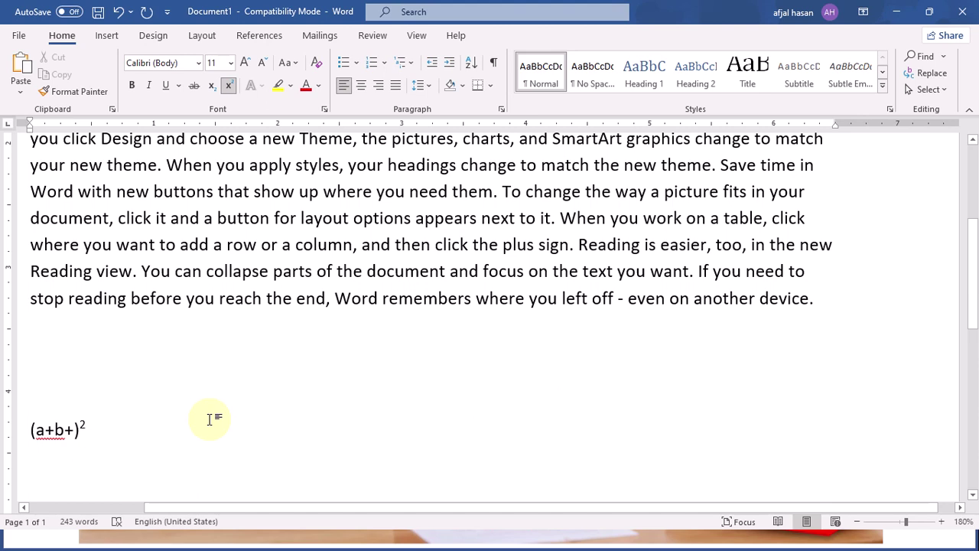
# Step: Two lines below the expression, enter 25 in normal text followed by 15 as superscript, and turn superscript off
pyautogui.press('Return')
pyautogui.press('Return')
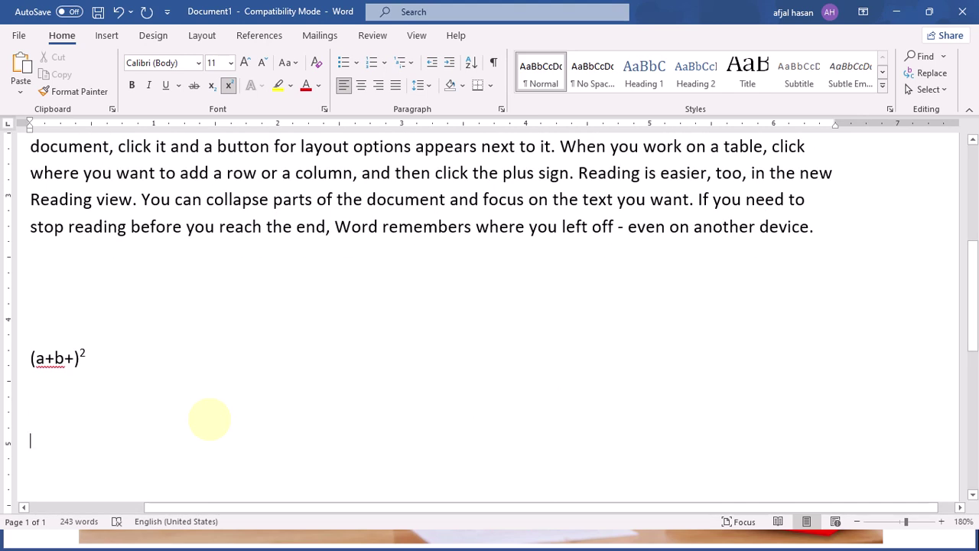
pyautogui.click(235, 86)
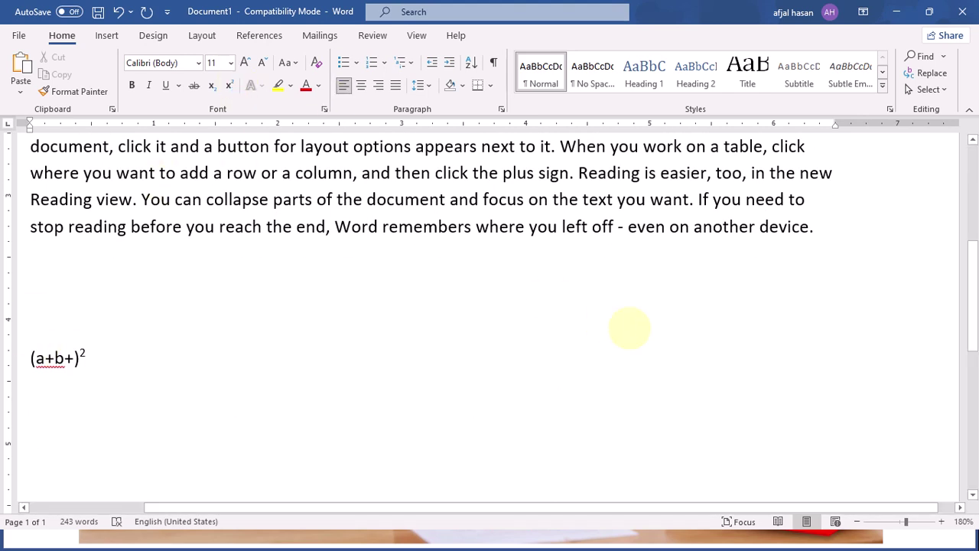
pyautogui.write('25')
pyautogui.click(233, 86)
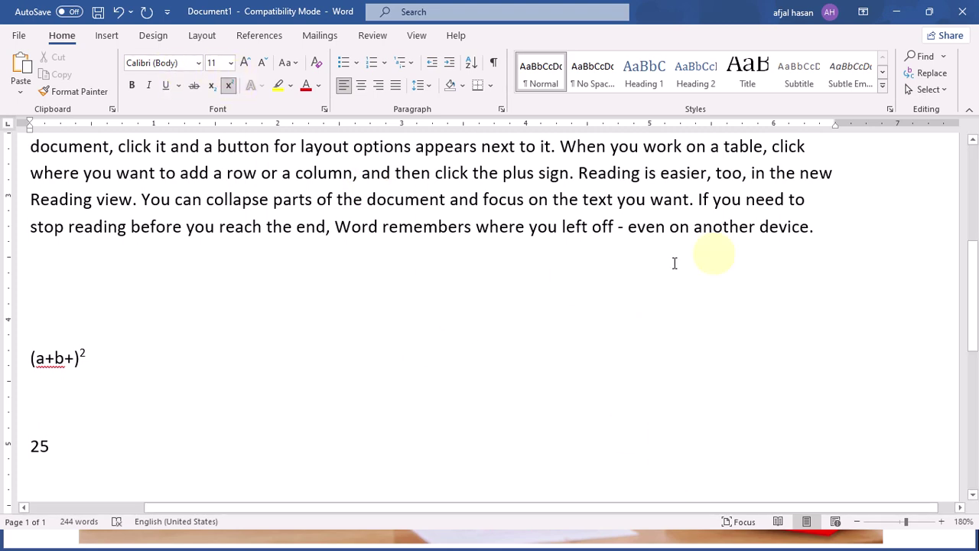
pyautogui.write('15')
pyautogui.click(233, 87)
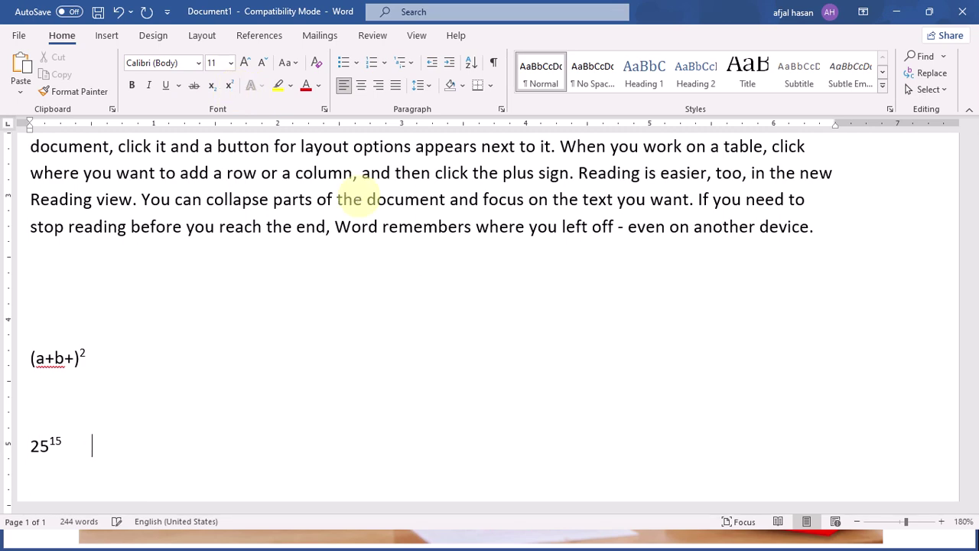
# Step: On the same line, enter 155 followed by 10 as superscript, and turn superscript off
pyautogui.write('155')
pyautogui.click(227, 86)
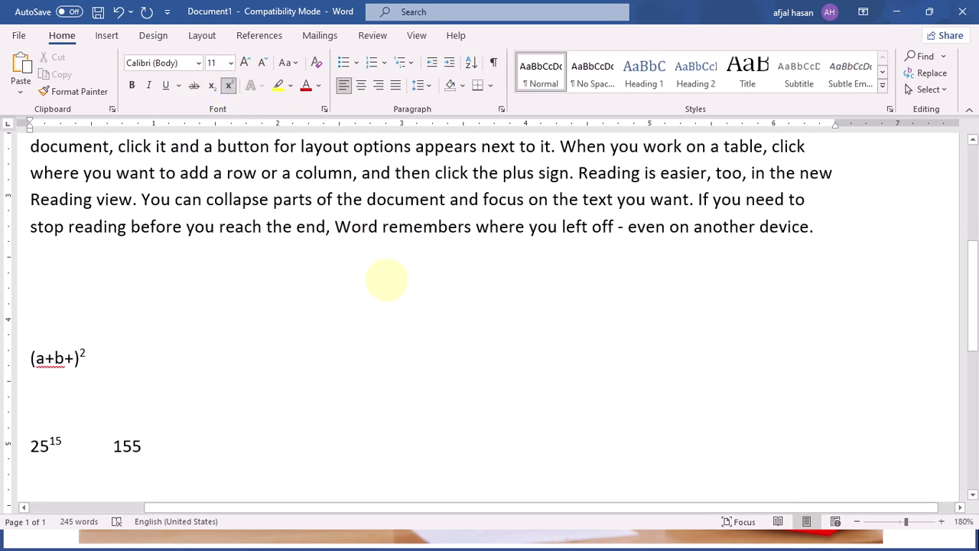
pyautogui.write('10')
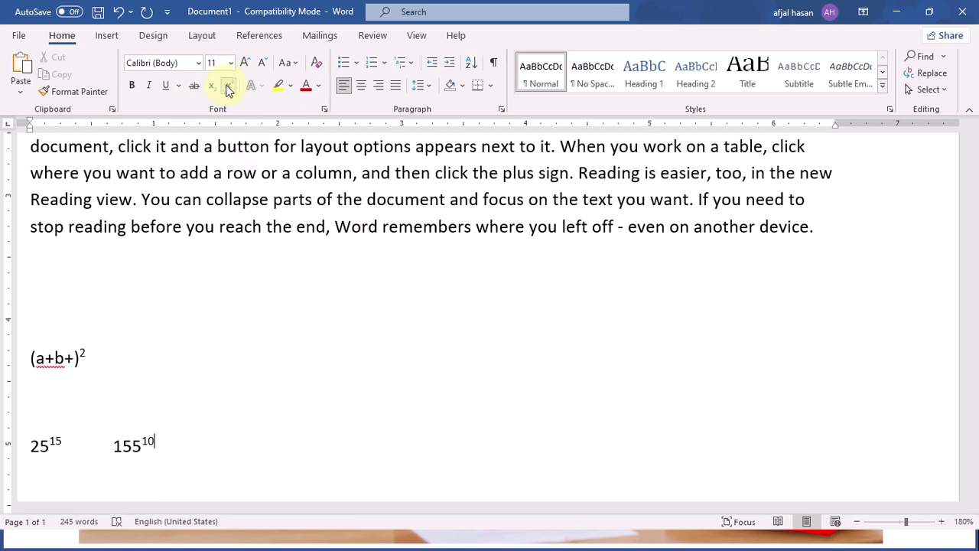
pyautogui.click(227, 85)
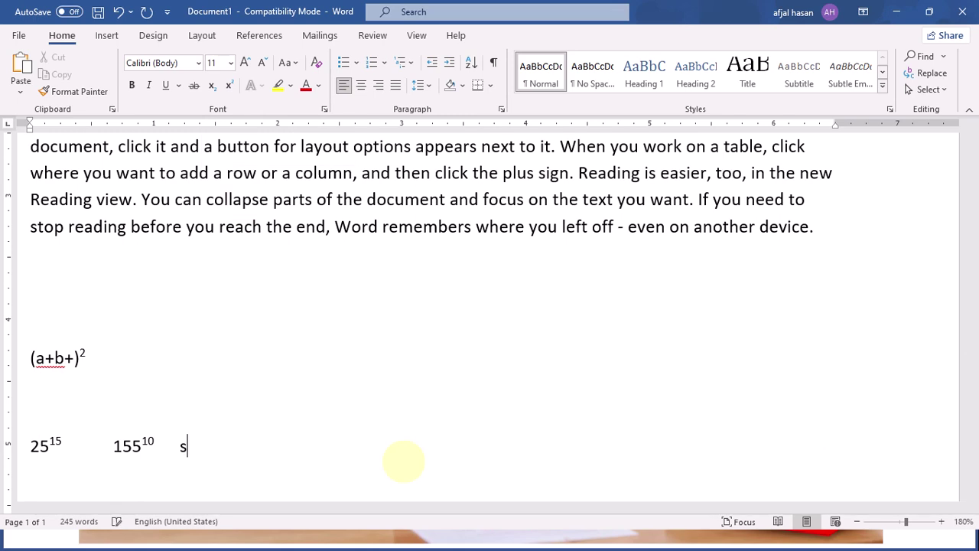
# Step: On the same line, enter So followed by 4 as subscript, and turn subscript off
pyautogui.write('So4')
pyautogui.press('BackSpace')
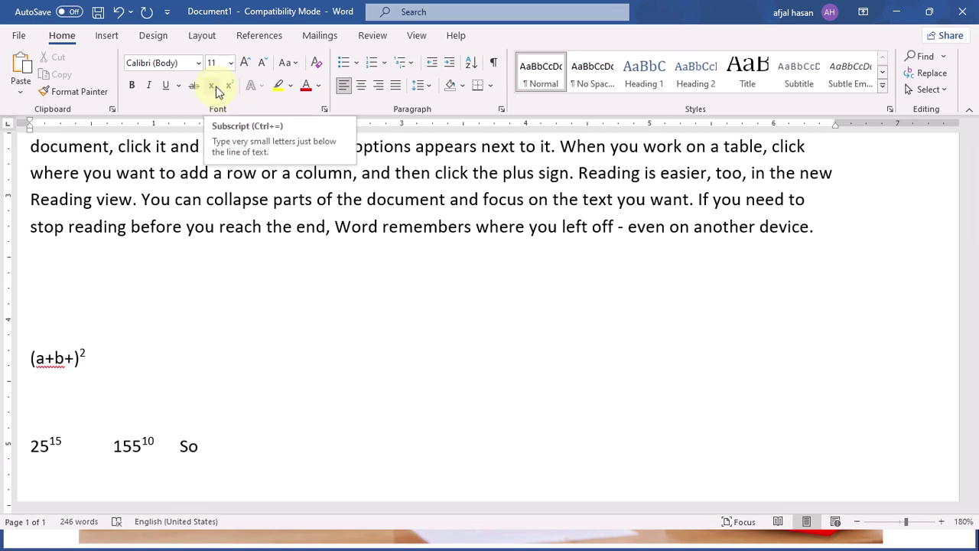
pyautogui.click(212, 86)
pyautogui.write('4')
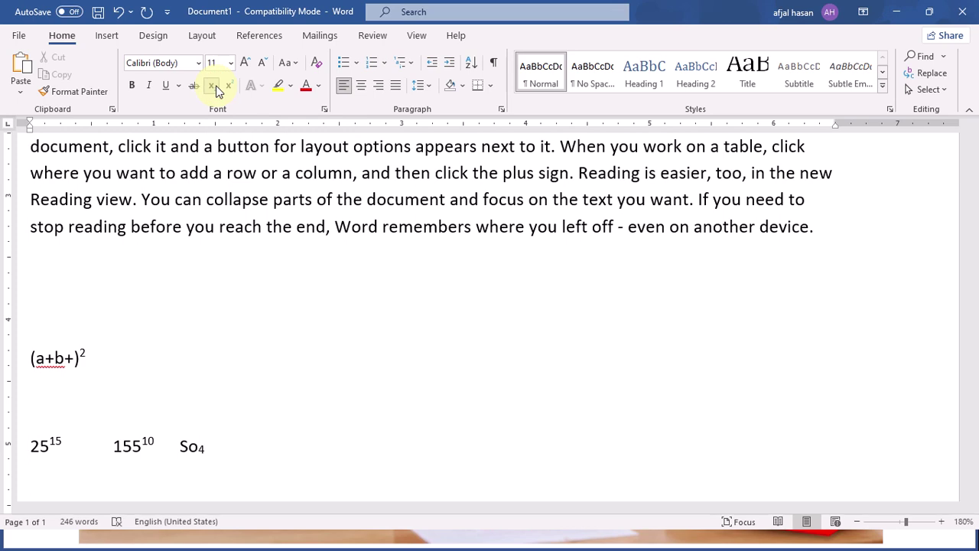
pyautogui.click(215, 88)
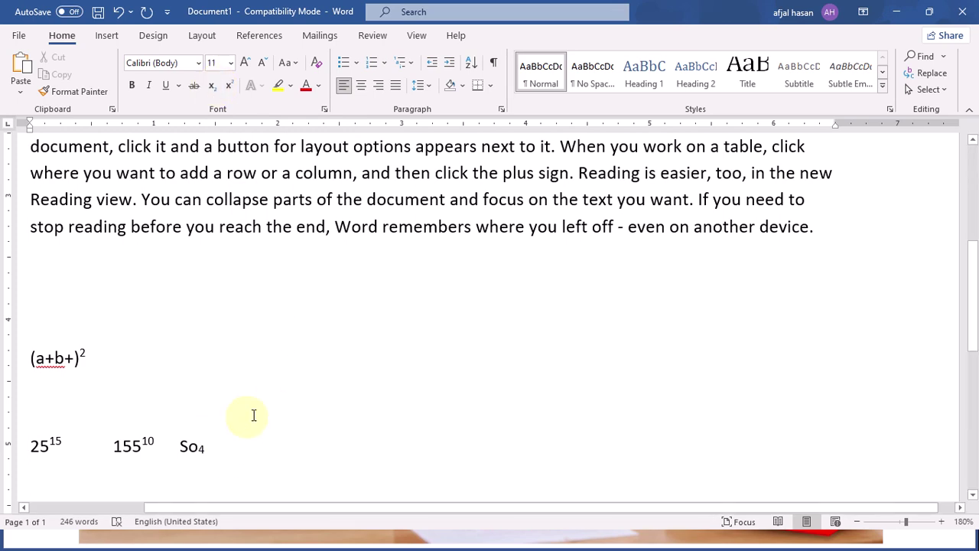
# Step: Try to use Text Effects and Typography on the document's text, including a selection in the body paragraph
pyautogui.click(378, 457)
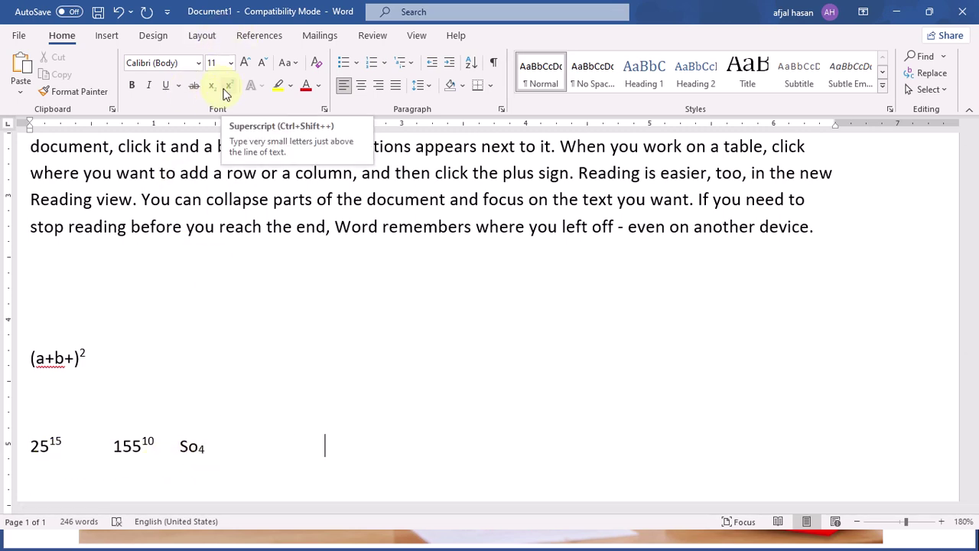
pyautogui.click(266, 91)
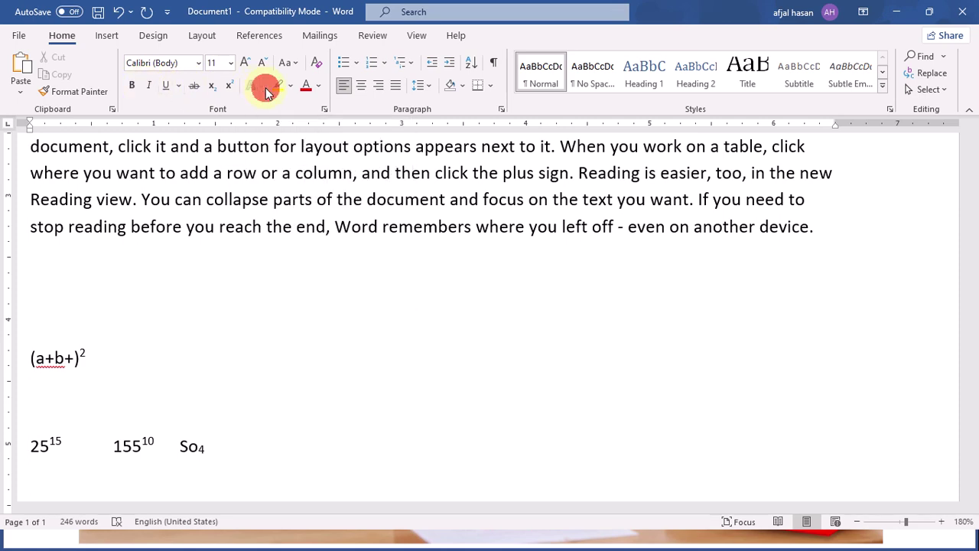
pyautogui.click(256, 90)
pyautogui.click(297, 172)
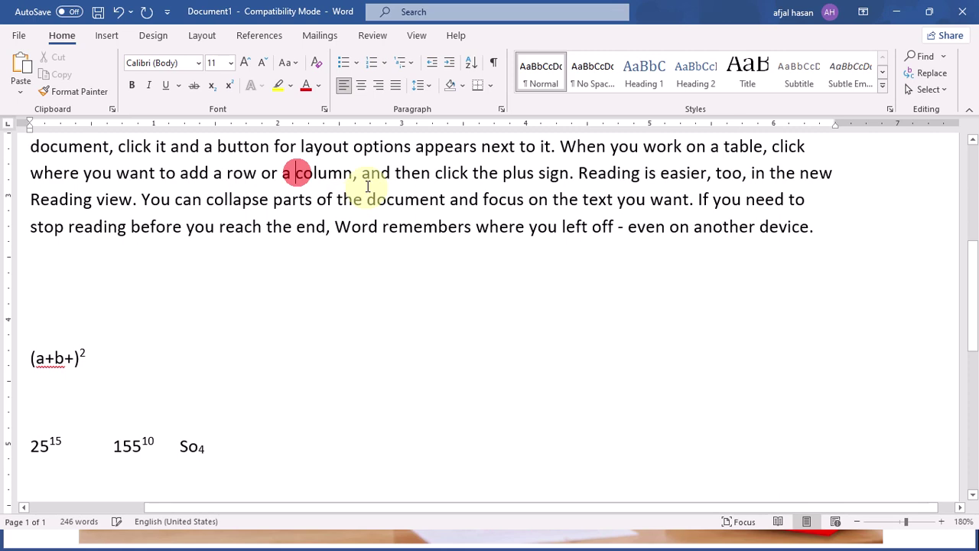
pyautogui.moveTo(368, 186); pyautogui.dragTo(394, 175)
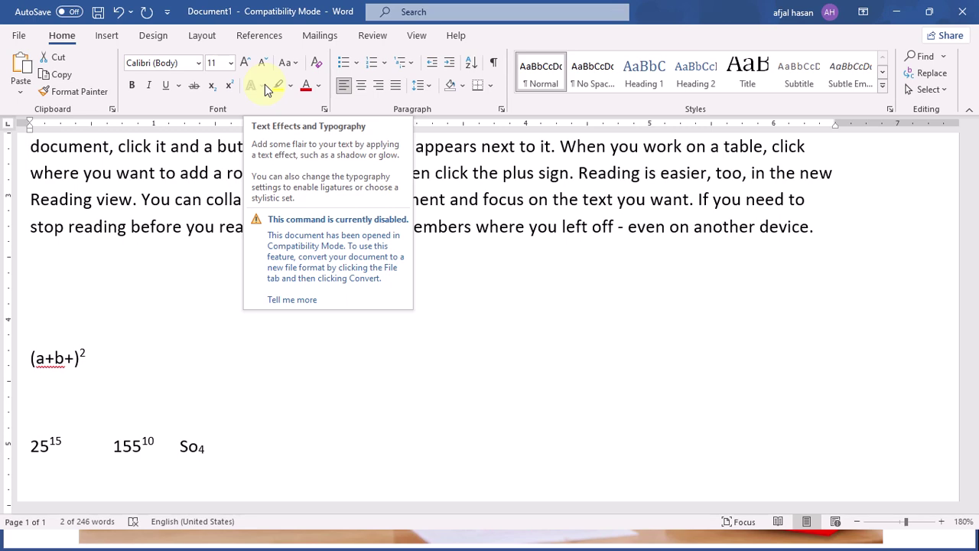
pyautogui.click(669, 193)
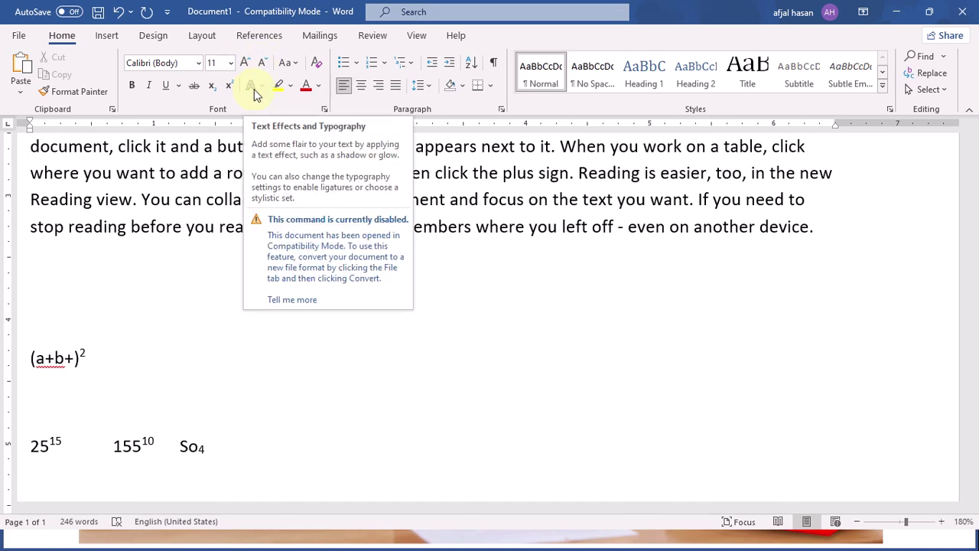
pyautogui.click(185, 160)
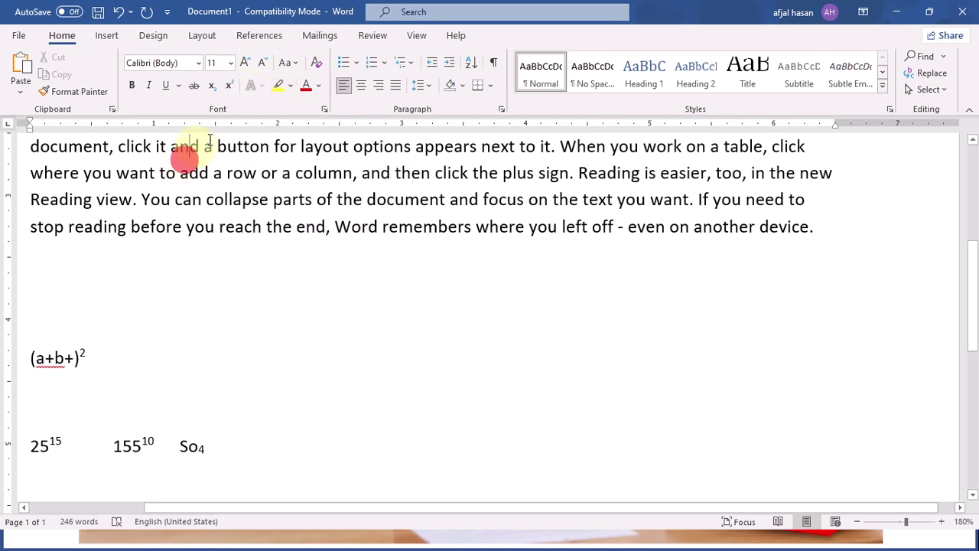
pyautogui.scroll(5, 385, 260)
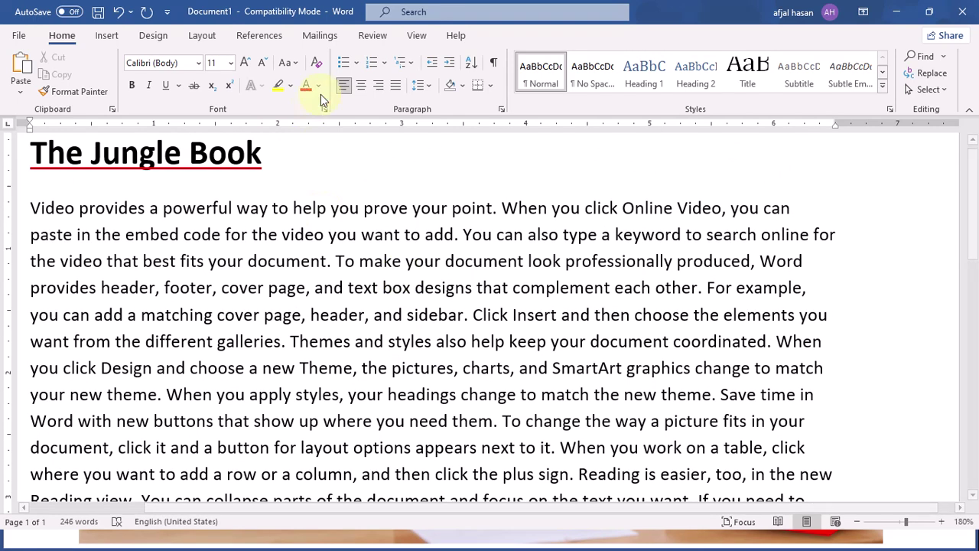
# Step: Highlight "your document. To make", "new T" and the passage from "change to match" to "To change the" in bright green
pyautogui.click(290, 91)
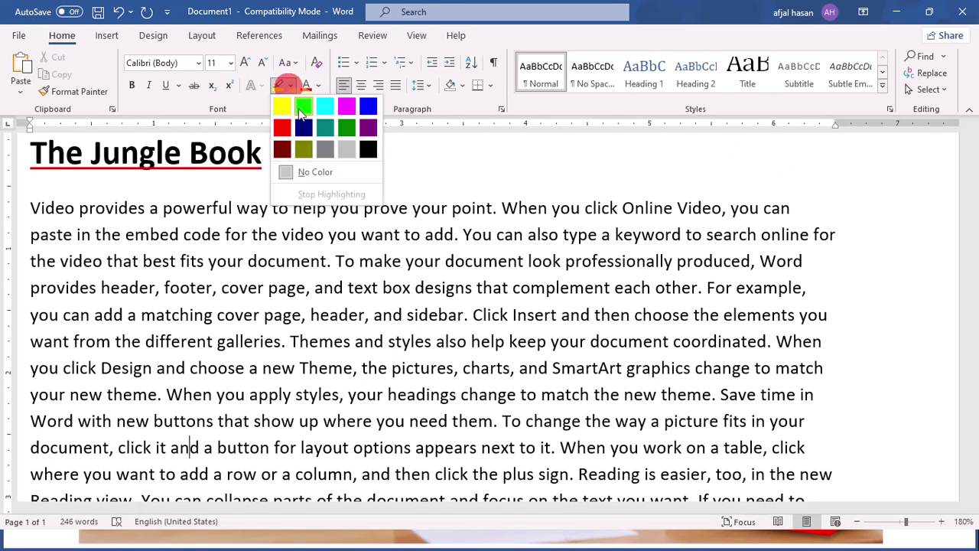
pyautogui.click(302, 108)
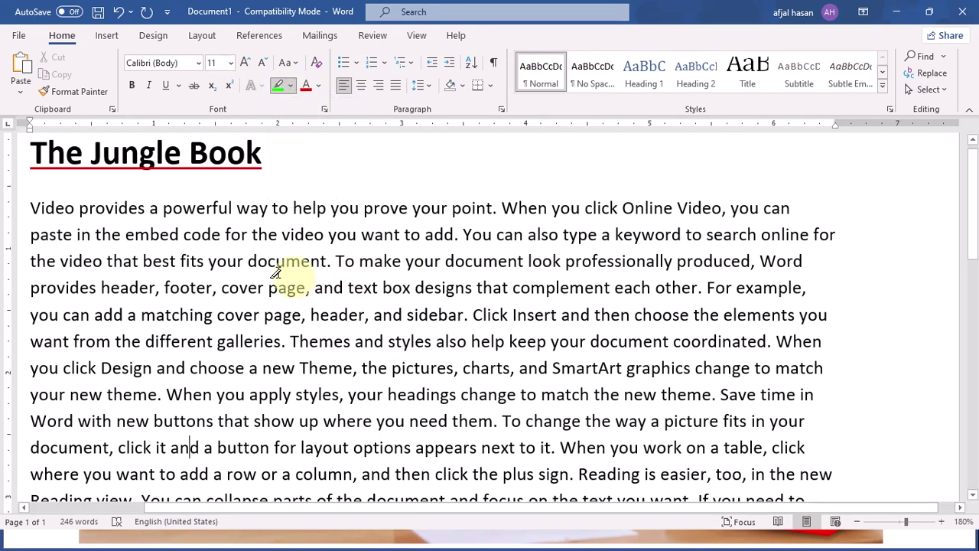
pyautogui.moveTo(208, 261); pyautogui.dragTo(402, 261)
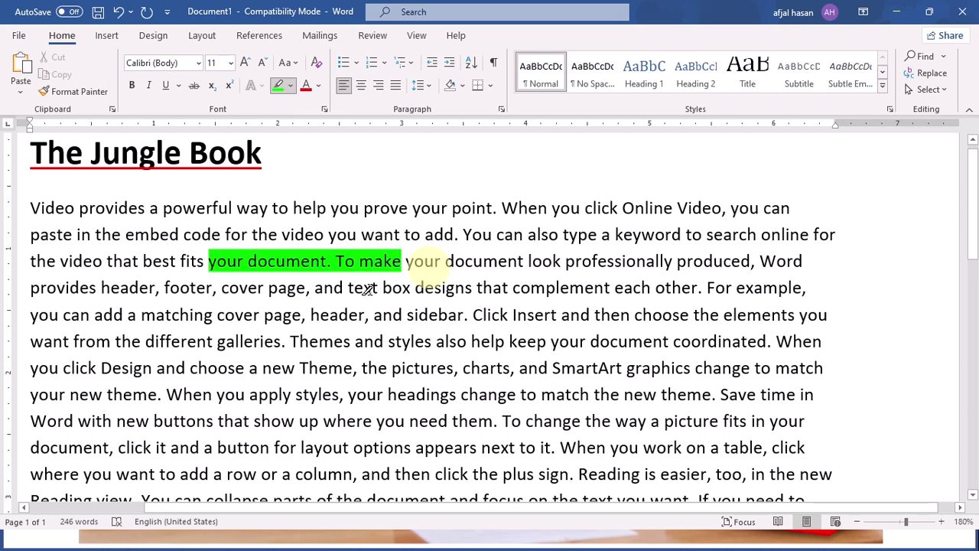
pyautogui.moveTo(461, 394); pyautogui.dragTo(610, 421)
pyautogui.moveTo(262, 368); pyautogui.dragTo(309, 368)
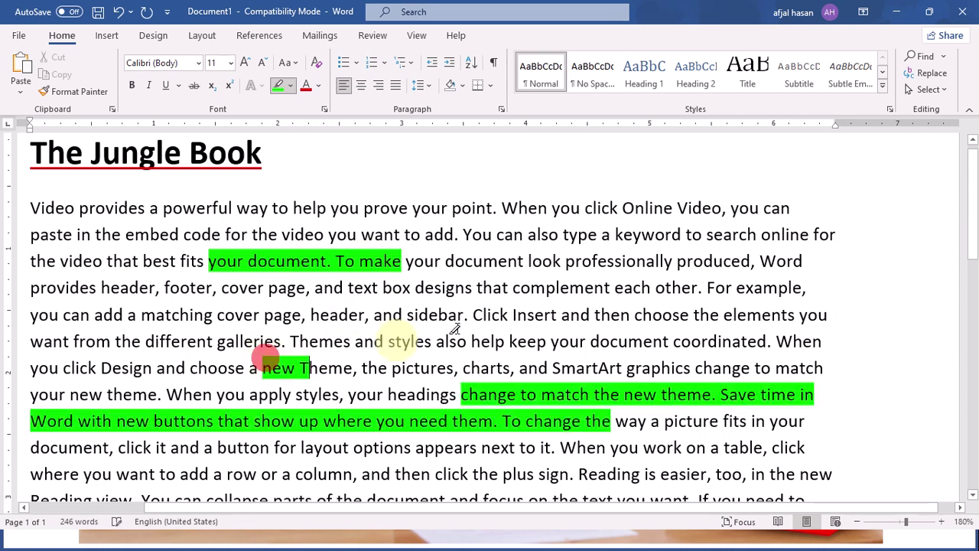
# Step: Highlight "professionally" and the passage from "work on a table" to "too" in the same green, and turn the highlighter off
pyautogui.click(567, 268)
pyautogui.moveTo(662, 270); pyautogui.dragTo(672, 264)
pyautogui.scroll(-3, 655, 286)
pyautogui.moveTo(505, 353); pyautogui.dragTo(575, 353)
pyautogui.moveTo(659, 340); pyautogui.dragTo(741, 353)
pyautogui.scroll(3, 260, 208)
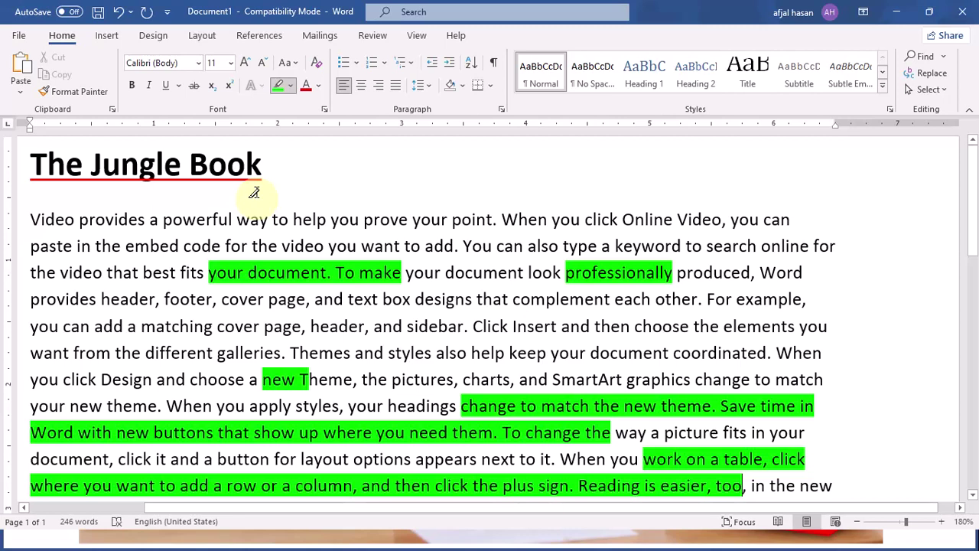
pyautogui.click(284, 87)
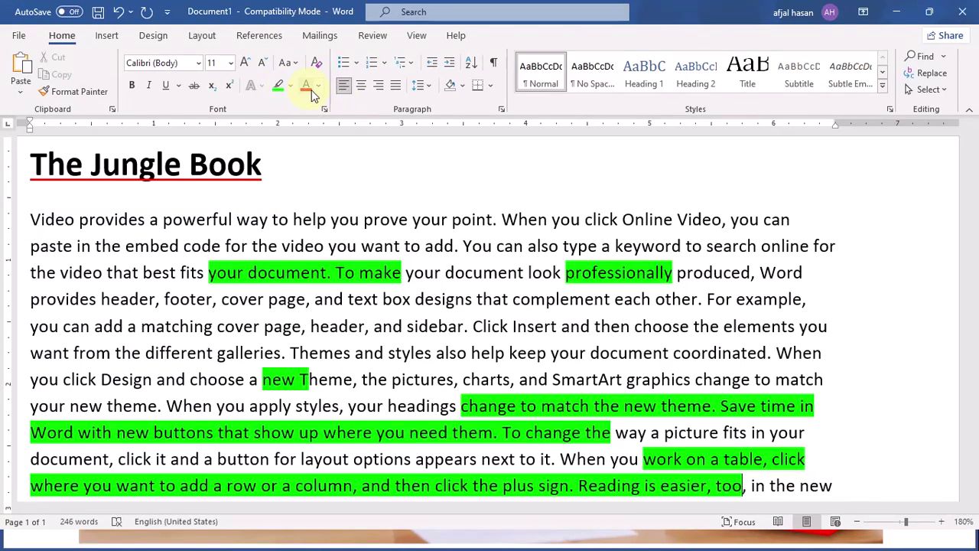
# Step: Set the font color of the body text from "Video provides" to "charts" to the dark blue theme color
pyautogui.moveTo(26, 214)
pyautogui.mouseDown()
pyautogui.moveTo(219, 219)
pyautogui.moveTo(437, 274)
pyautogui.moveTo(481, 346)
pyautogui.moveTo(483, 372)
pyautogui.mouseUp()
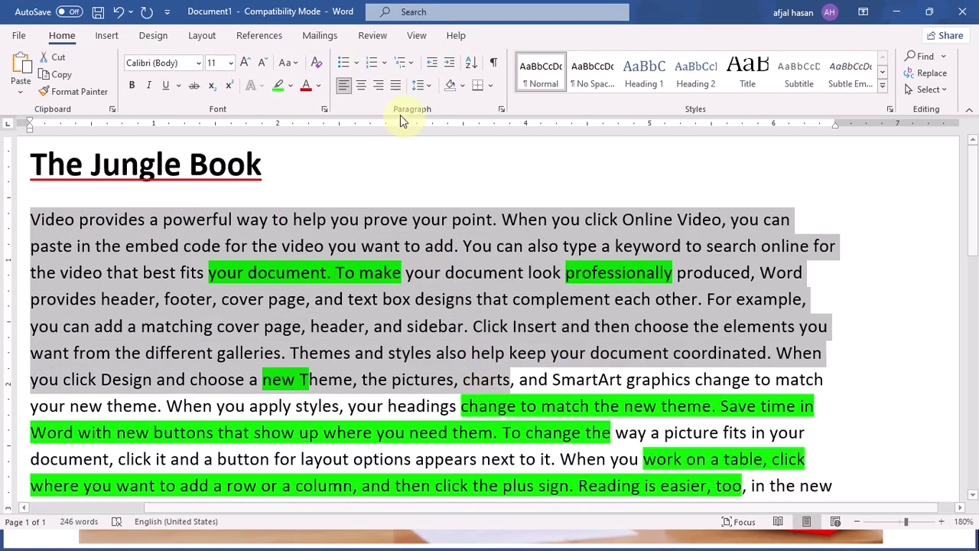
pyautogui.click(318, 86)
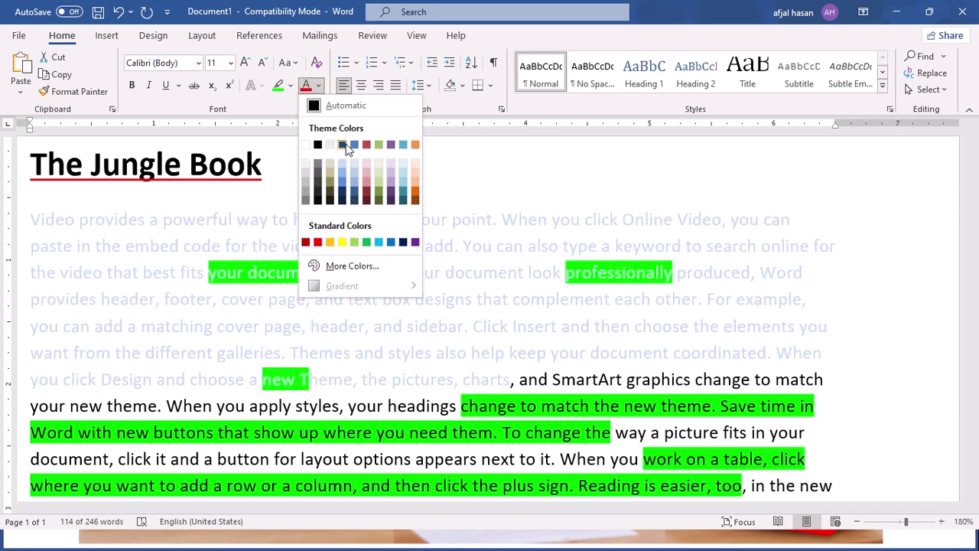
pyautogui.click(346, 144)
# Step: Set the font color of the body text from "your new theme" to the paragraph's end to the standard dark red
pyautogui.scroll(-3, 261, 276)
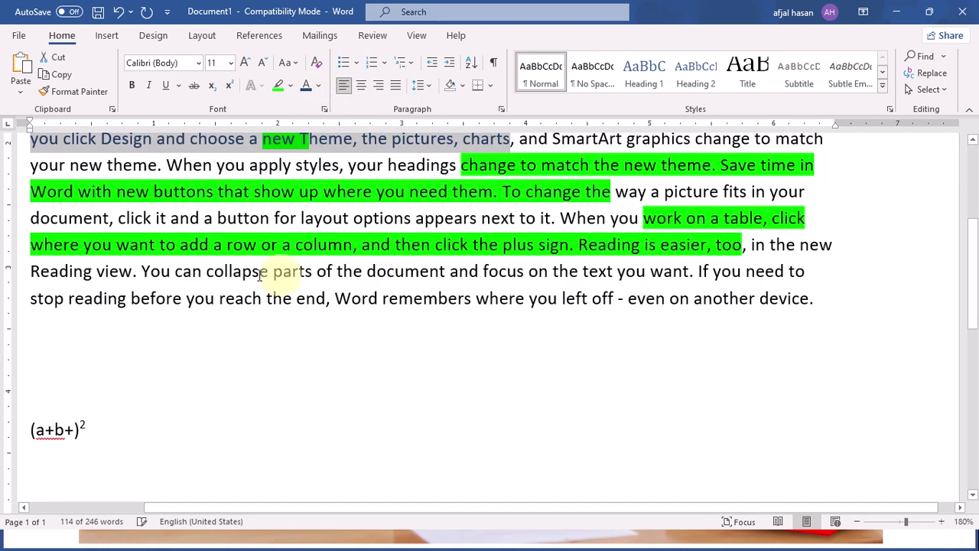
pyautogui.moveTo(30, 164); pyautogui.dragTo(841, 300)
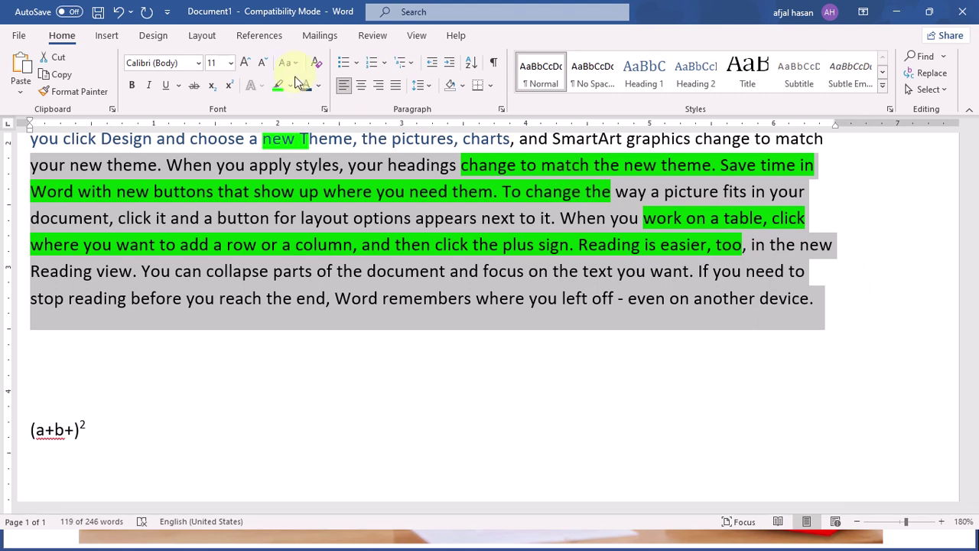
pyautogui.click(318, 85)
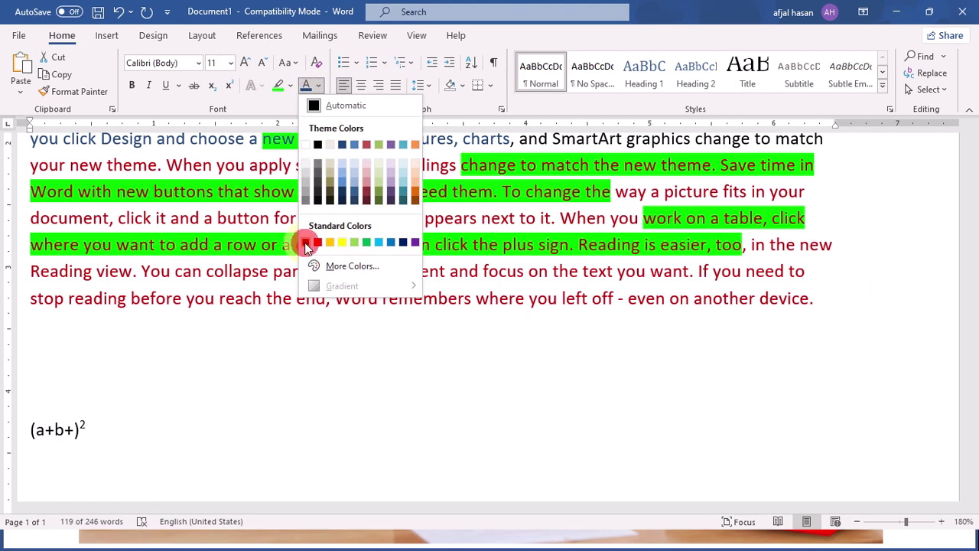
pyautogui.click(306, 243)
pyautogui.scroll(3, 383, 221)
pyautogui.click(668, 317)
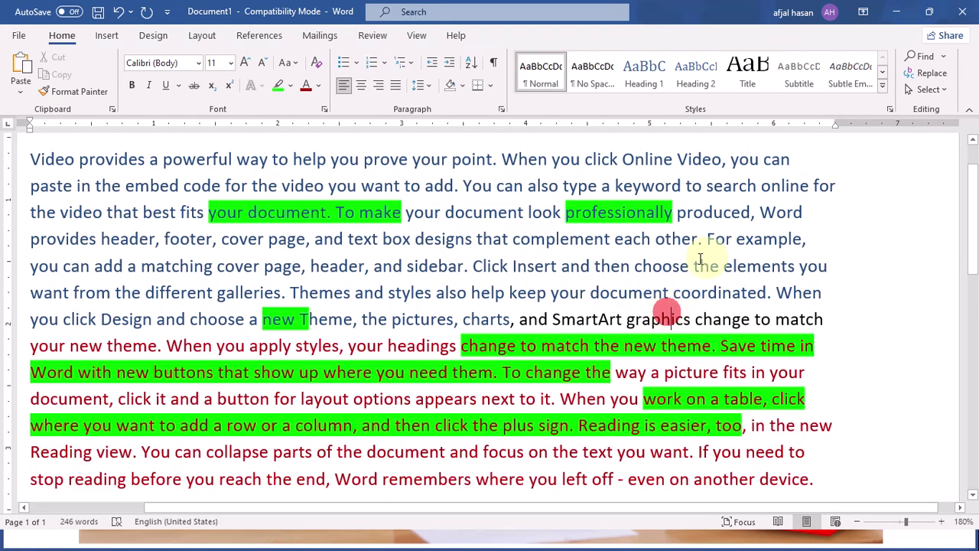
pyautogui.scroll(1, 667, 317)
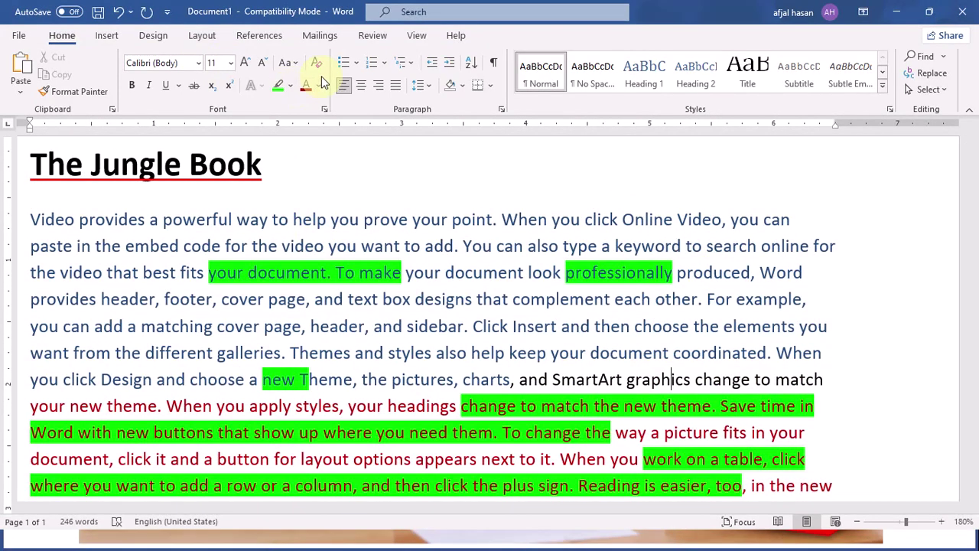
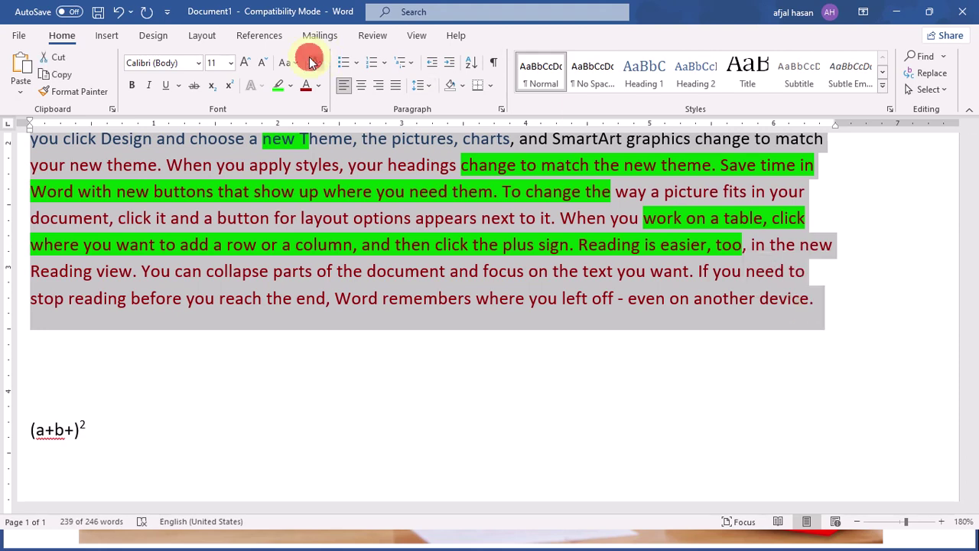
# Step: Clear all formatting from the whole body paragraph and deselect it
pyautogui.click(311, 61)
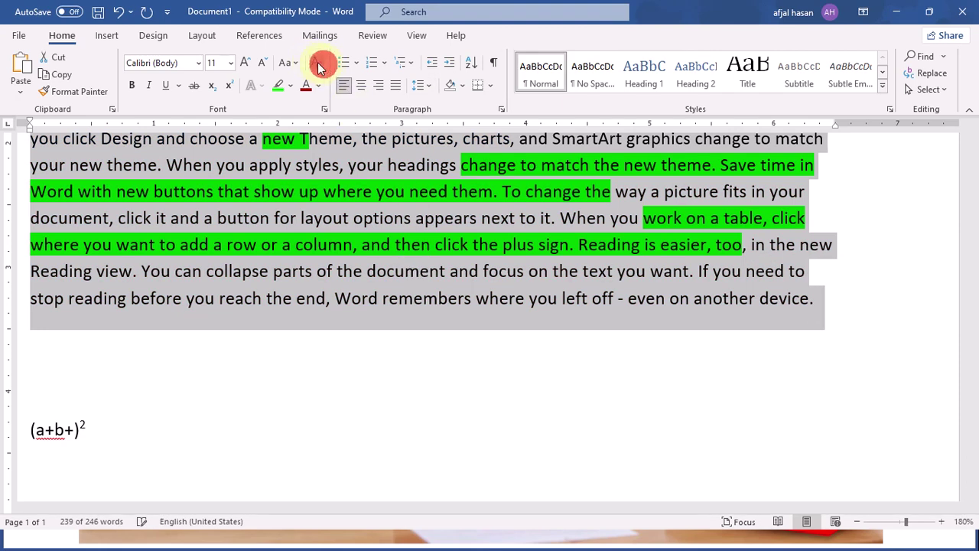
pyautogui.scroll(5, 423, 251)
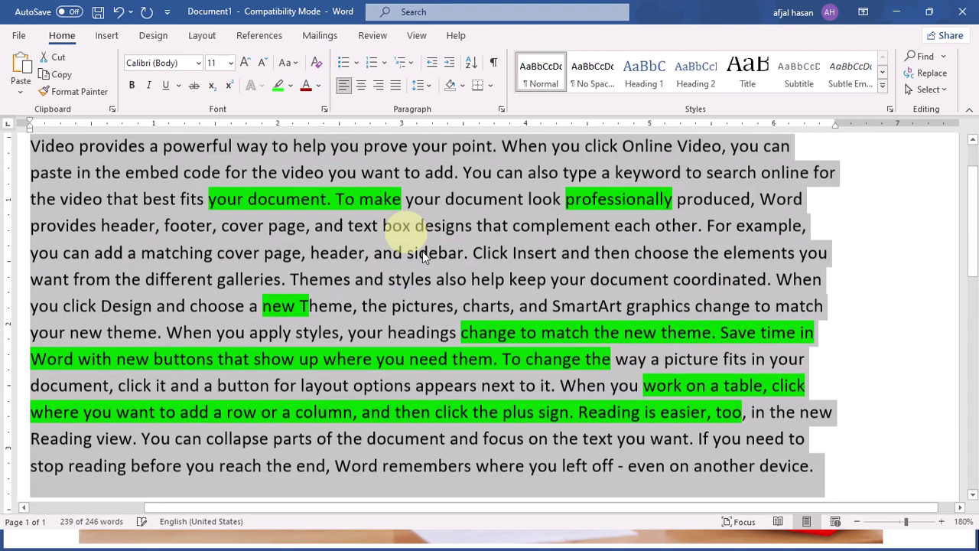
pyautogui.click(488, 303)
pyautogui.scroll(2, 487, 302)
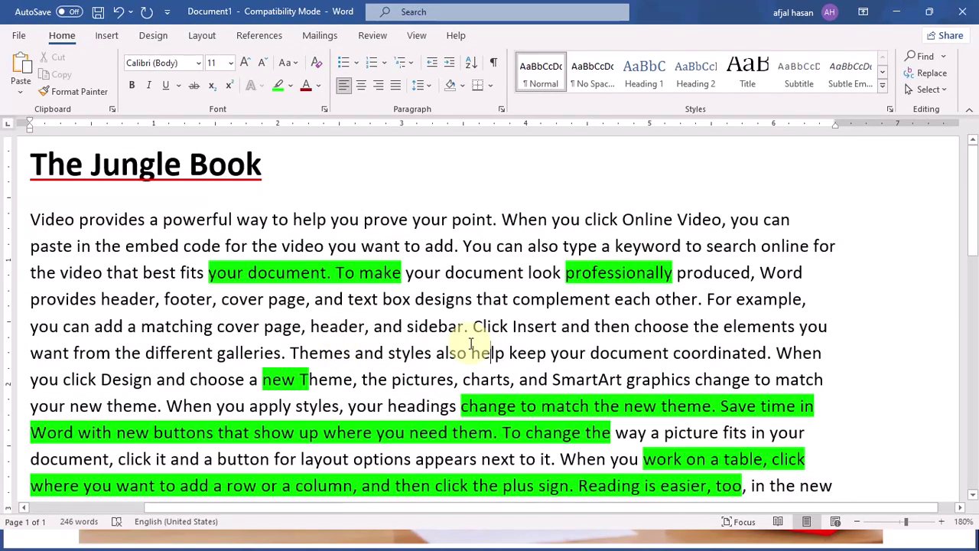
# Step: Select the whole body paragraph and shrink its font size to 9
pyautogui.scroll(-3, 471, 343)
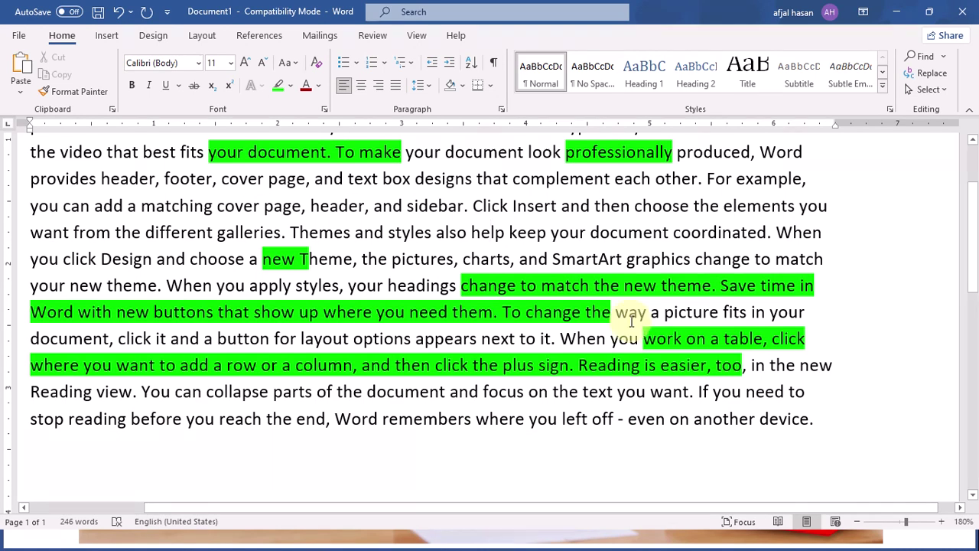
pyautogui.scroll(-7, 631, 321)
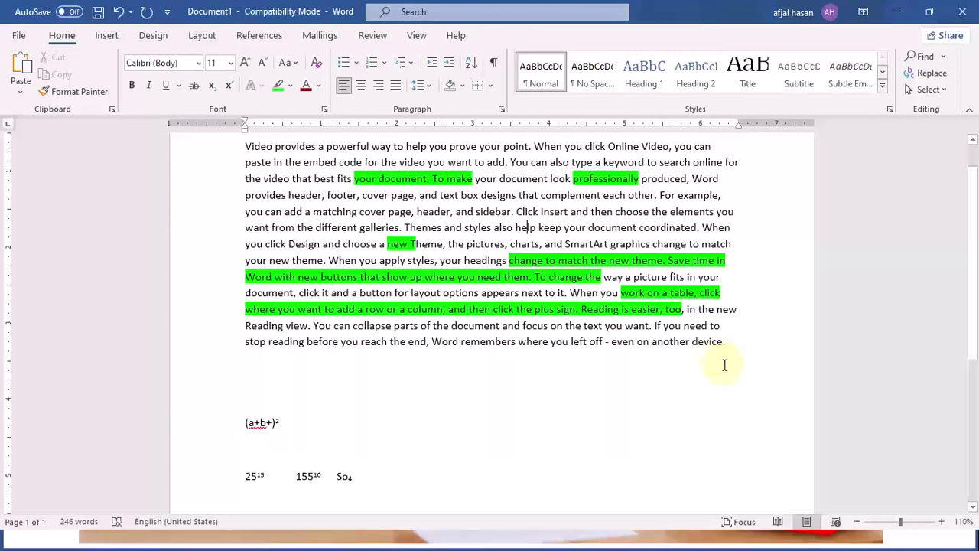
pyautogui.scroll(1, 735, 383)
pyautogui.moveTo(732, 389); pyautogui.dragTo(244, 188)
pyautogui.click(295, 62)
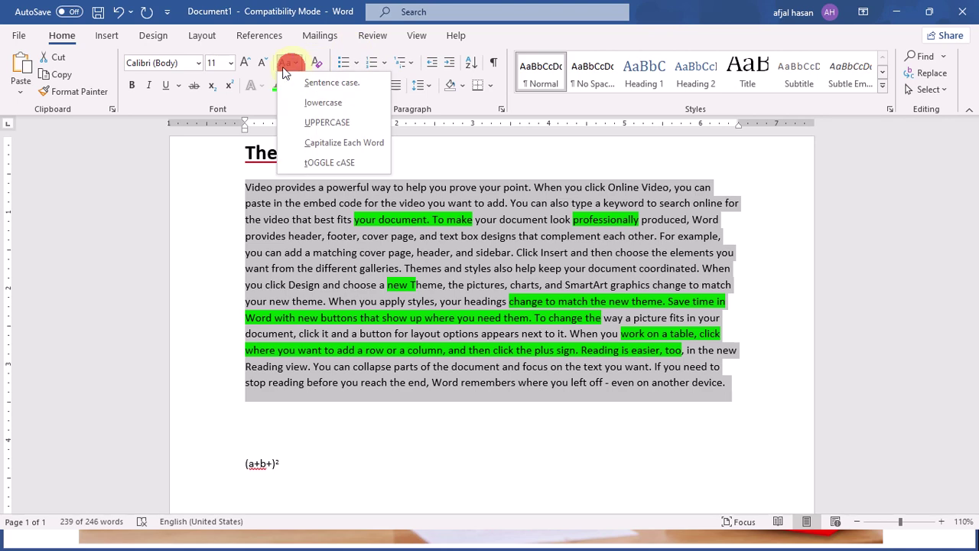
pyautogui.click(266, 63)
pyautogui.click(264, 63)
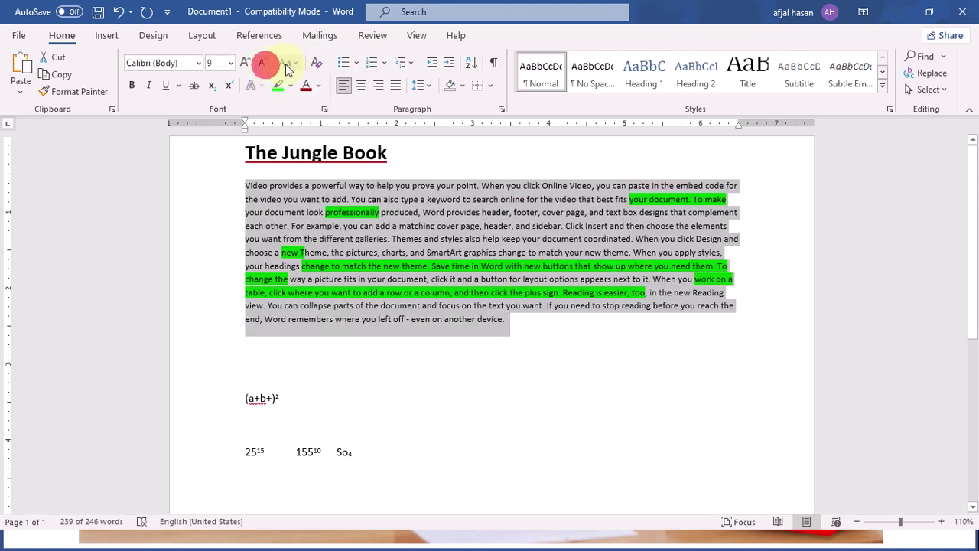
# Step: Convert the selected body paragraph to UPPERCASE and make it bold italic
pyautogui.click(286, 64)
pyautogui.click(317, 126)
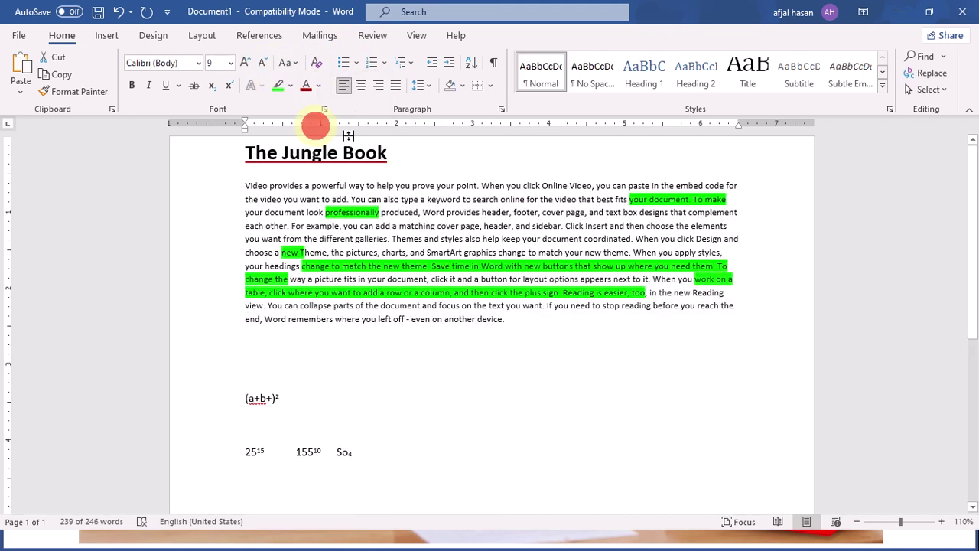
pyautogui.click(134, 85)
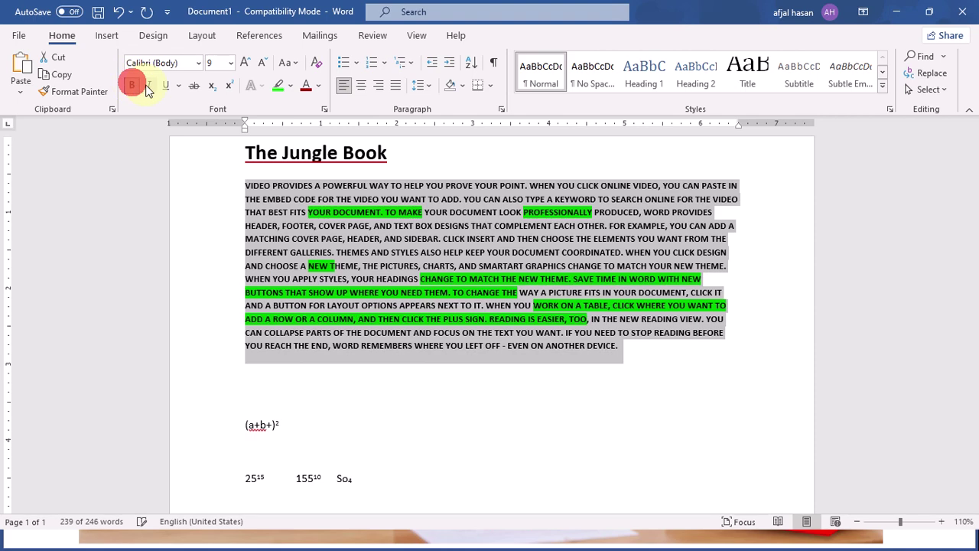
pyautogui.click(149, 85)
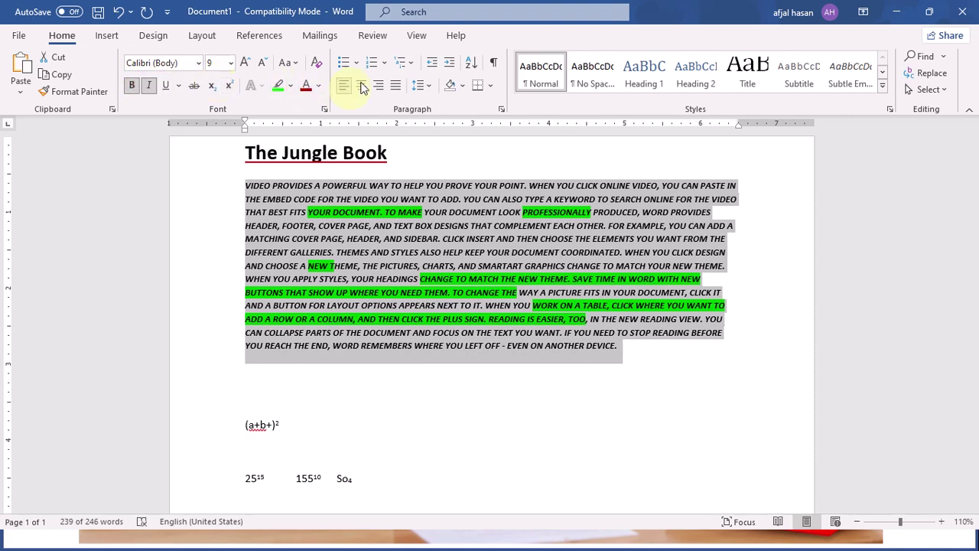
# Step: Clear all formatting from the selected body paragraph and change its text to sentence case
pyautogui.click(316, 62)
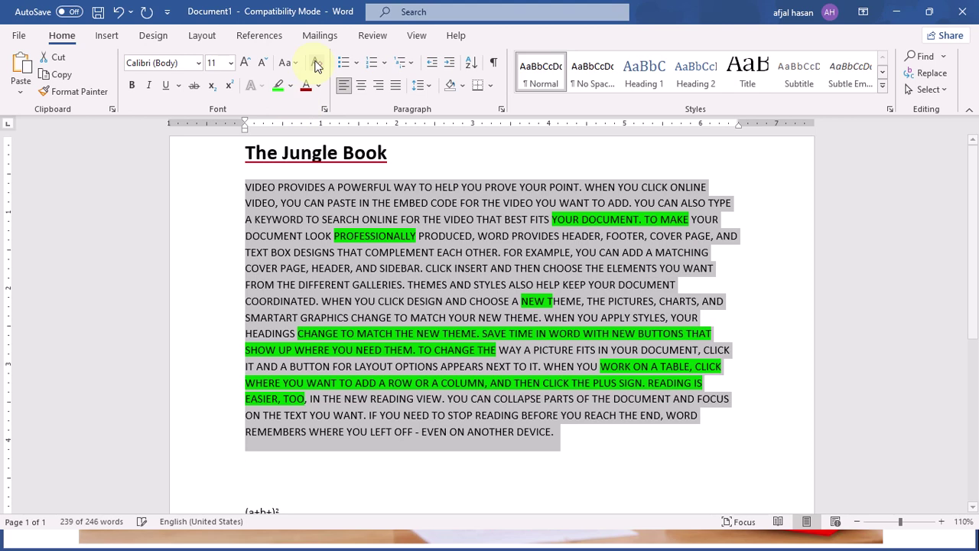
pyautogui.click(290, 62)
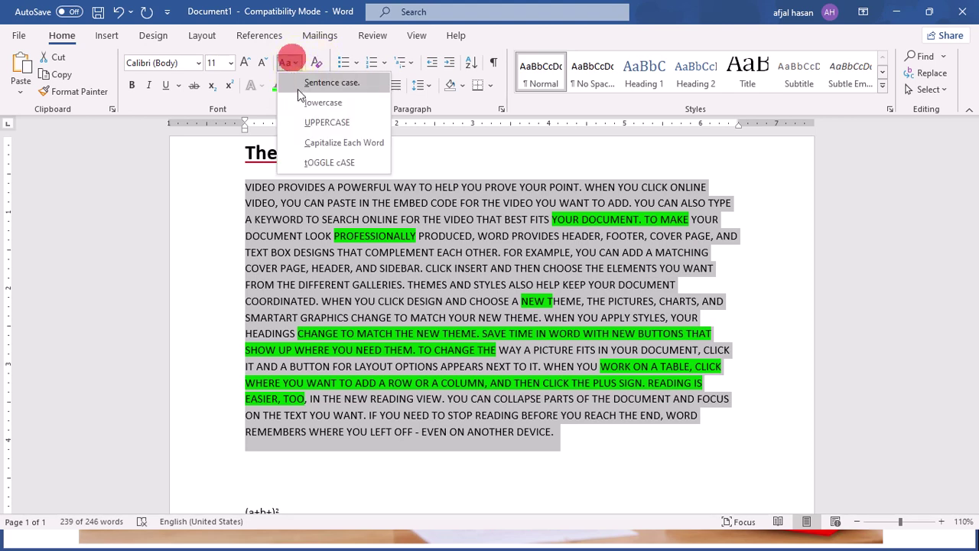
pyautogui.click(312, 81)
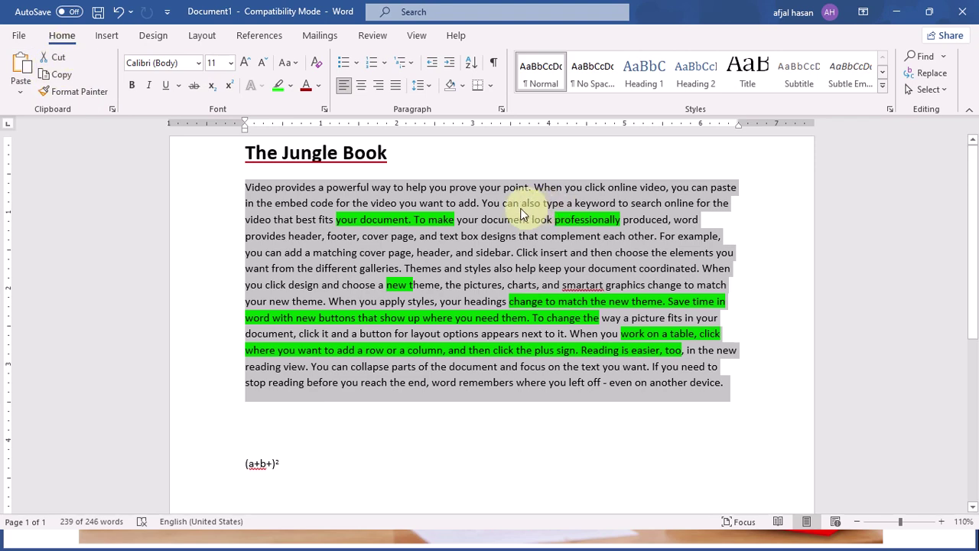
pyautogui.scroll(-3, 528, 237)
pyautogui.scroll(3, 634, 267)
pyautogui.scroll(-2, 564, 313)
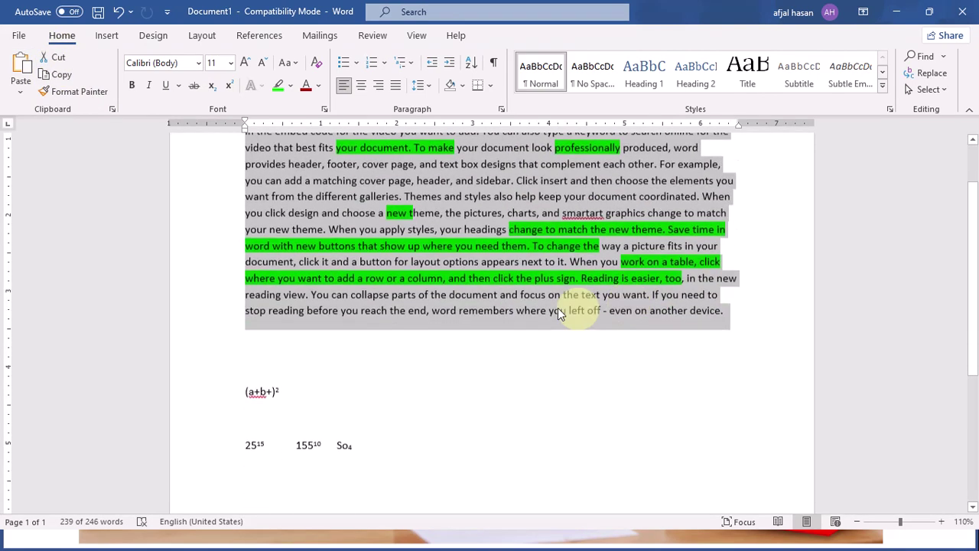
pyautogui.scroll(3, 390, 321)
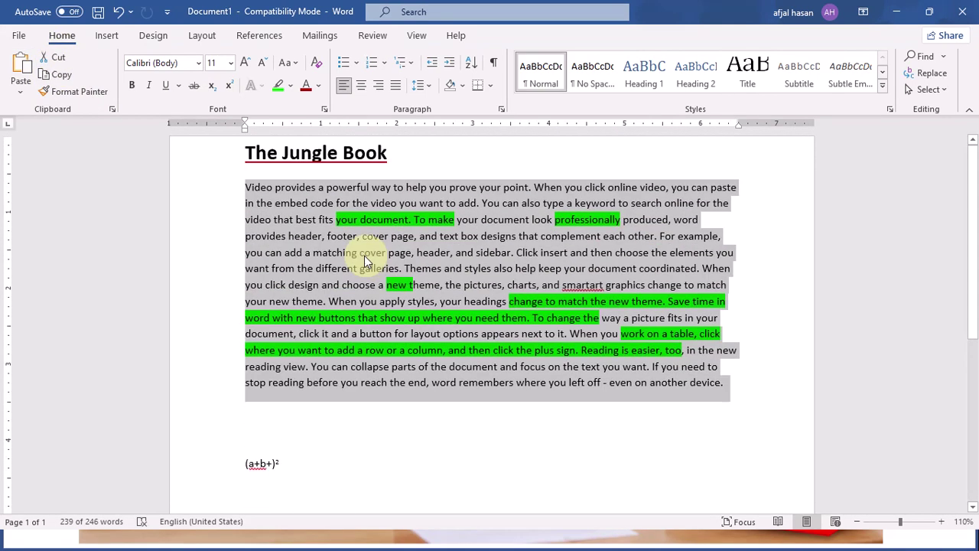
# Step: Copy the opening body text from "Video provides" to "best fits"
pyautogui.click(365, 255)
pyautogui.moveTo(245, 183); pyautogui.dragTo(225, 186)
pyautogui.click(340, 218)
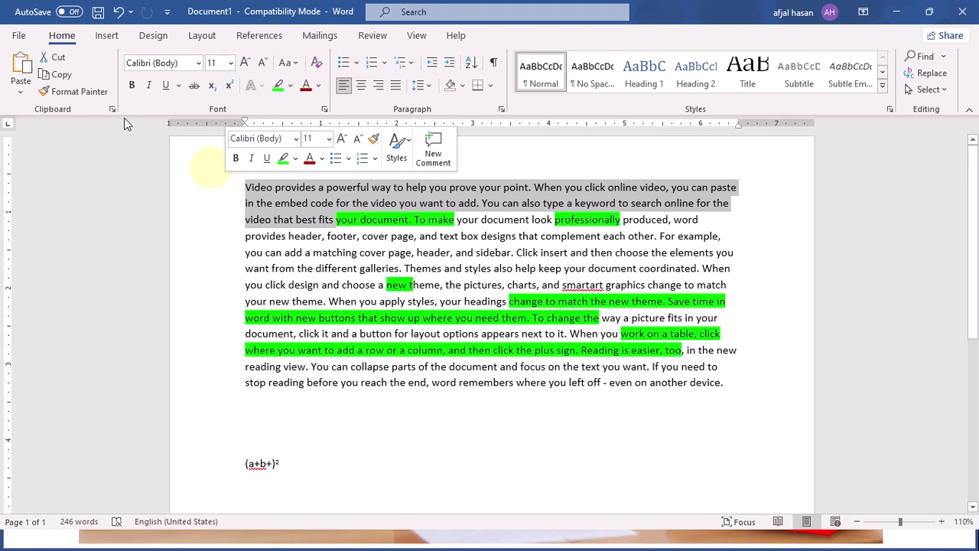
pyautogui.click(68, 75)
pyautogui.click(62, 75)
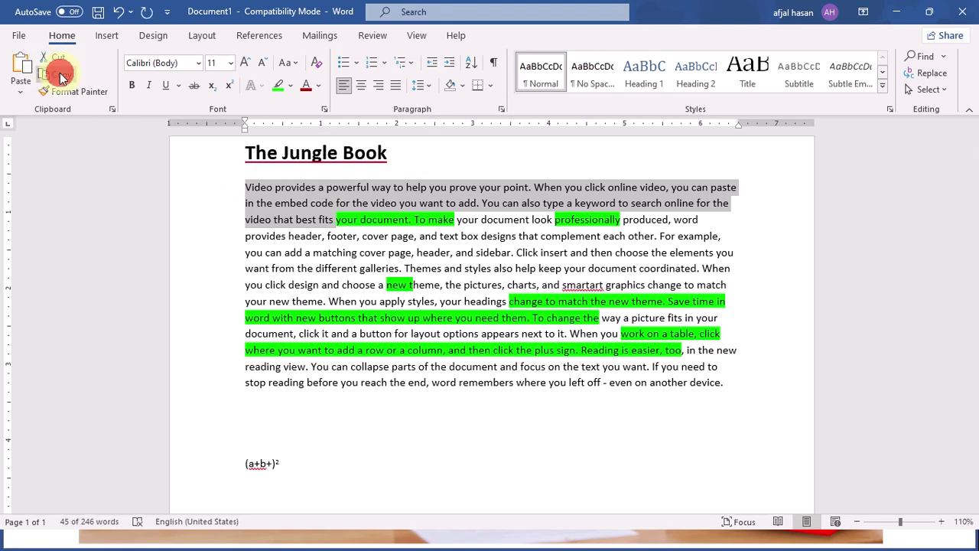
# Step: Add three new lines after the end of the body paragraph and paste the copied text there
pyautogui.click(744, 391)
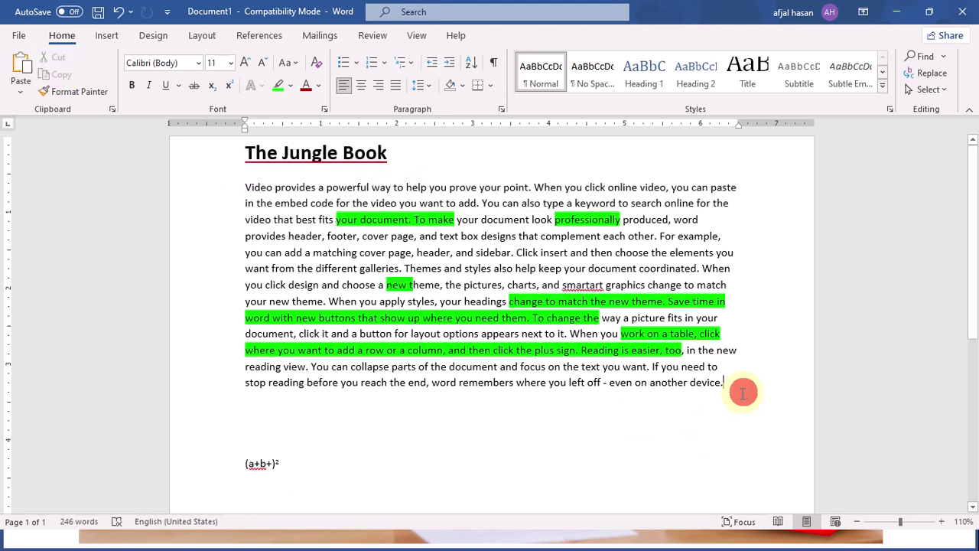
pyautogui.press('Return')
pyautogui.press('Return')
pyautogui.press('Return')
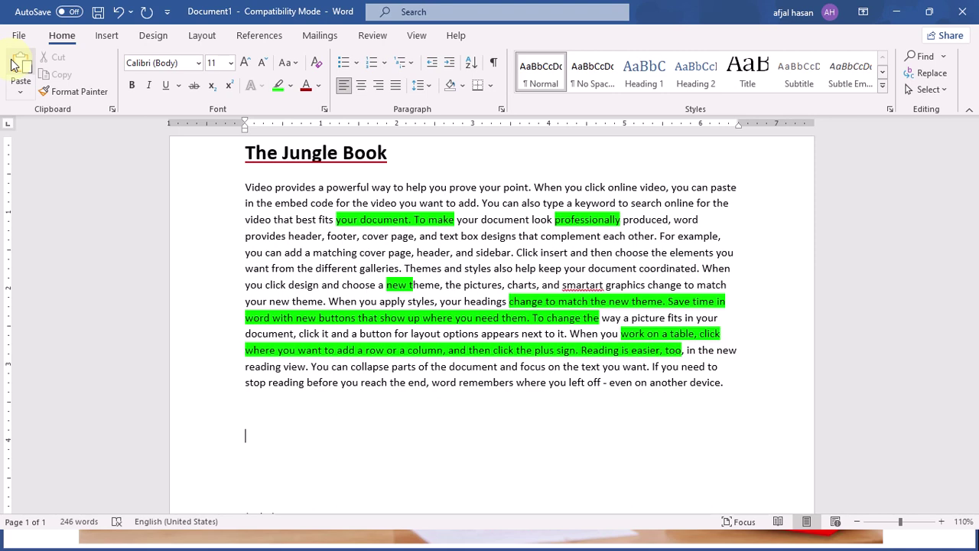
pyautogui.click(11, 65)
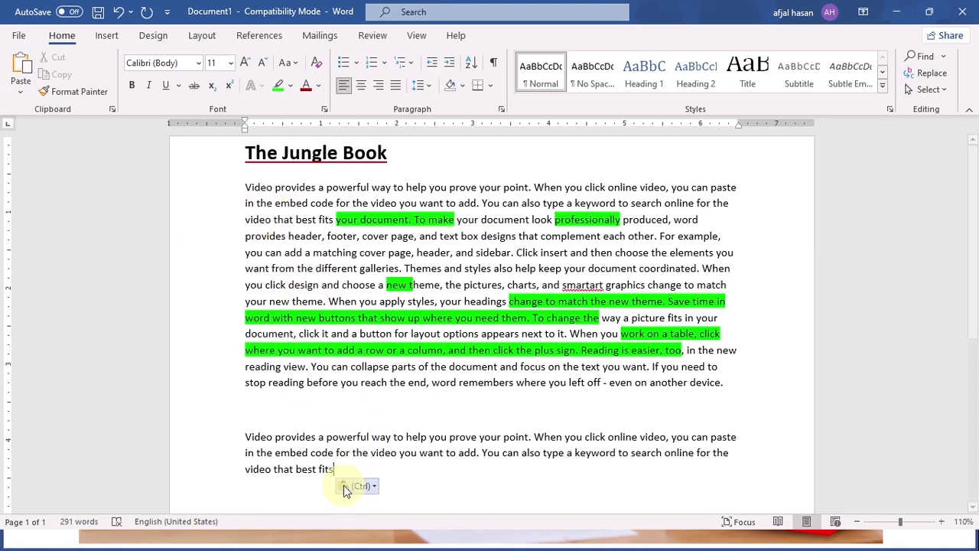
pyautogui.click(353, 421)
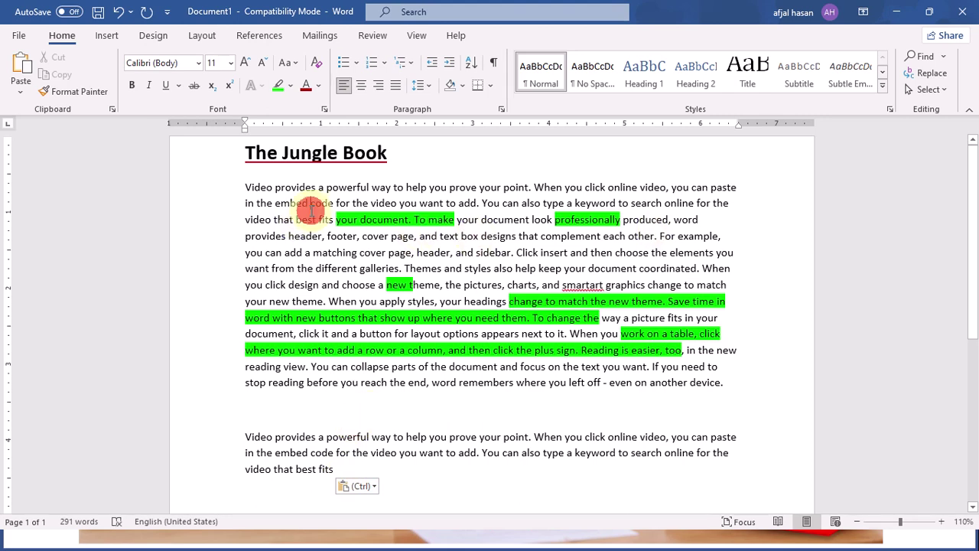
# Step: Cut the first paragraph's text from "code for the video" through "To make your" and paste it at the end of the second paragraph
pyautogui.moveTo(312, 205); pyautogui.dragTo(462, 219)
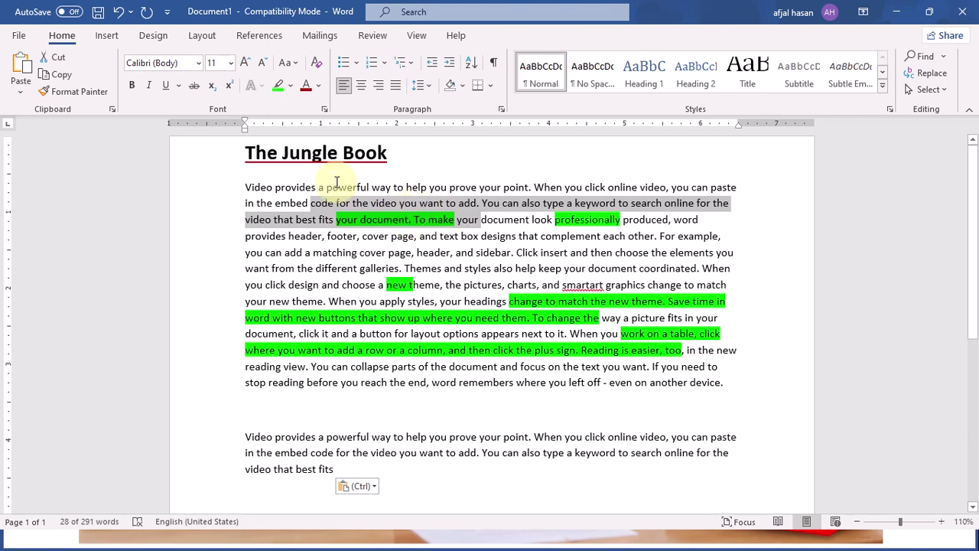
pyautogui.click(60, 60)
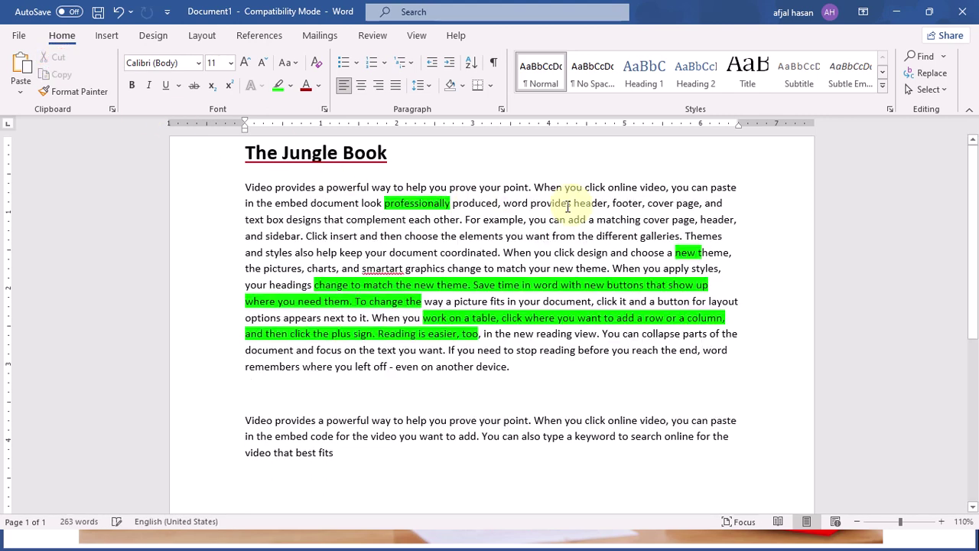
pyautogui.scroll(-1, 422, 317)
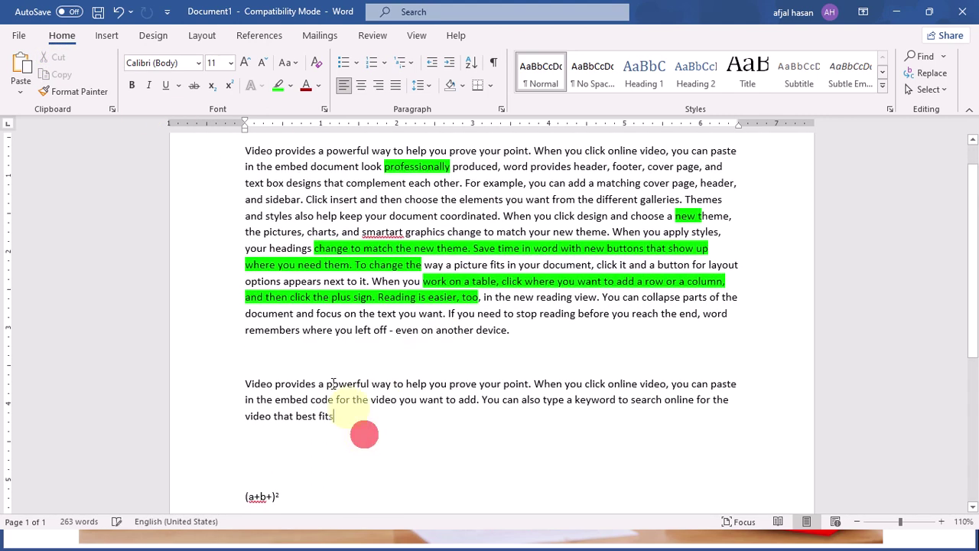
pyautogui.click(21, 69)
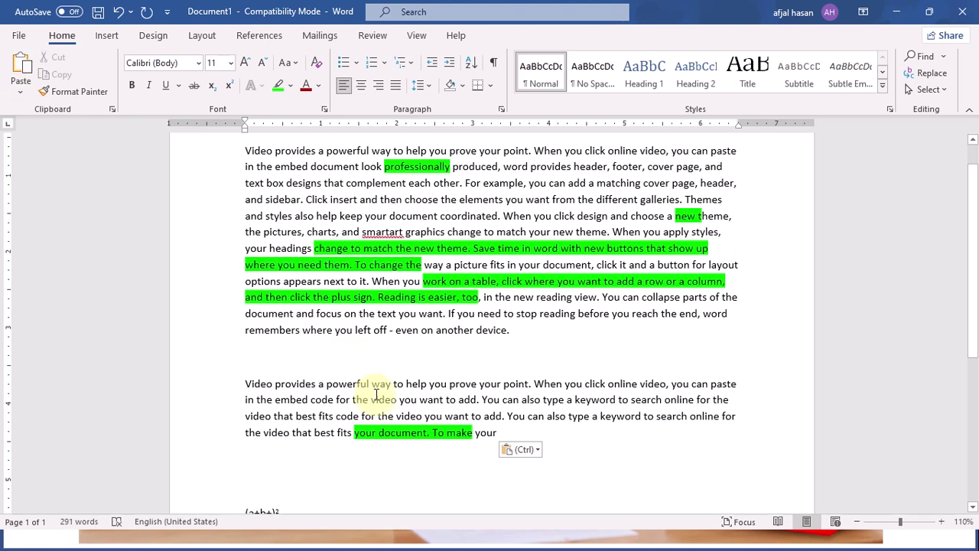
# Step: Cut the first paragraph's text from "help keep your document" through "in the new" and paste it two new lines below the second paragraph
pyautogui.scroll(1, 459, 416)
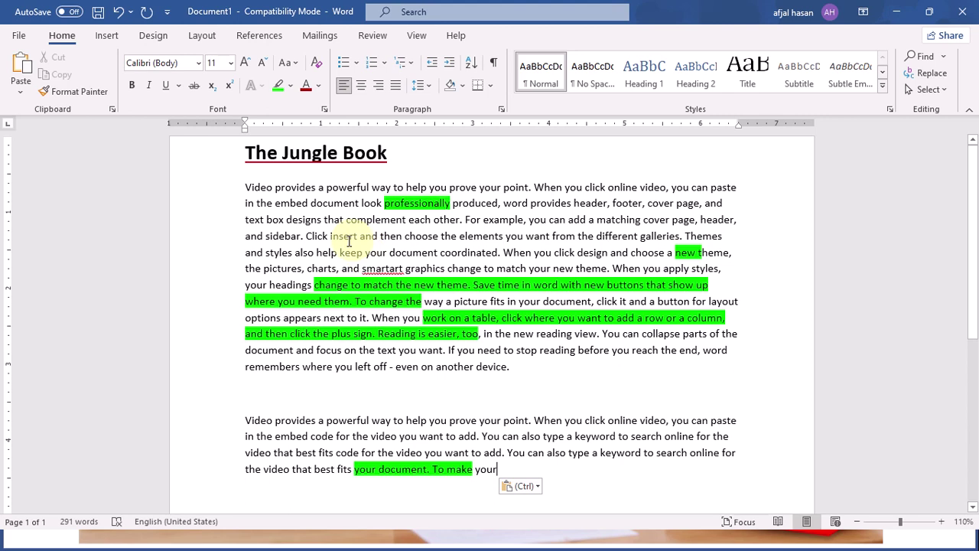
pyautogui.moveTo(317, 252); pyautogui.dragTo(535, 327)
pyautogui.press('super+c')
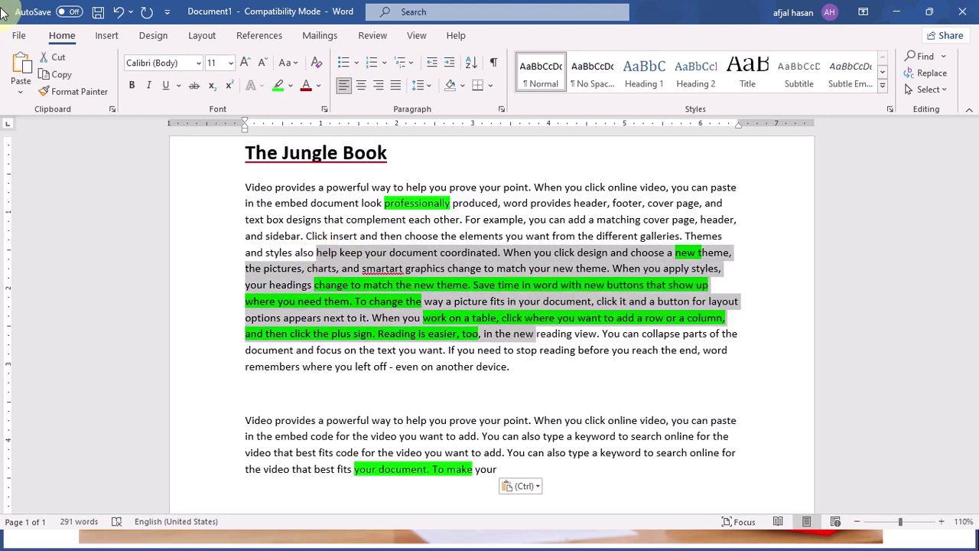
pyautogui.click(55, 58)
pyautogui.scroll(-1, 526, 382)
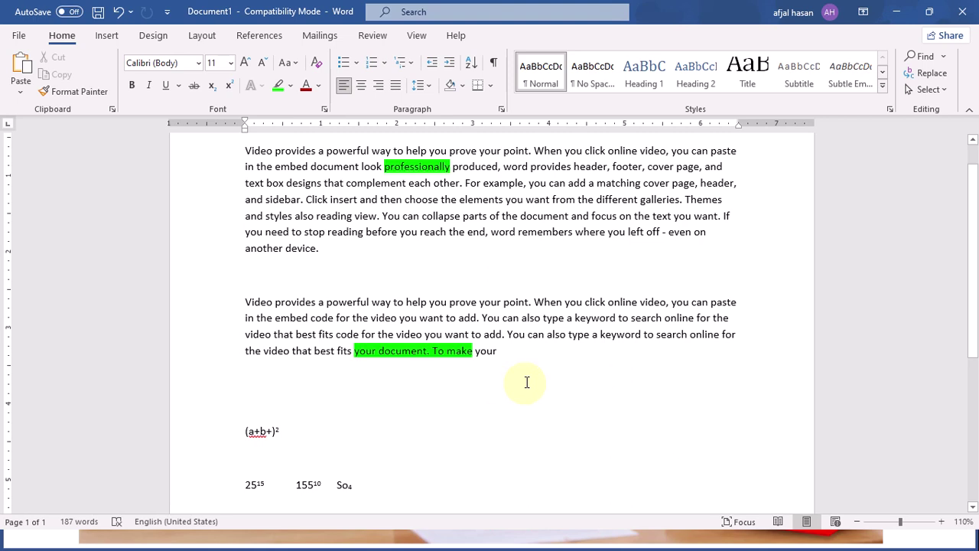
pyautogui.press('Return')
pyautogui.press('Return')
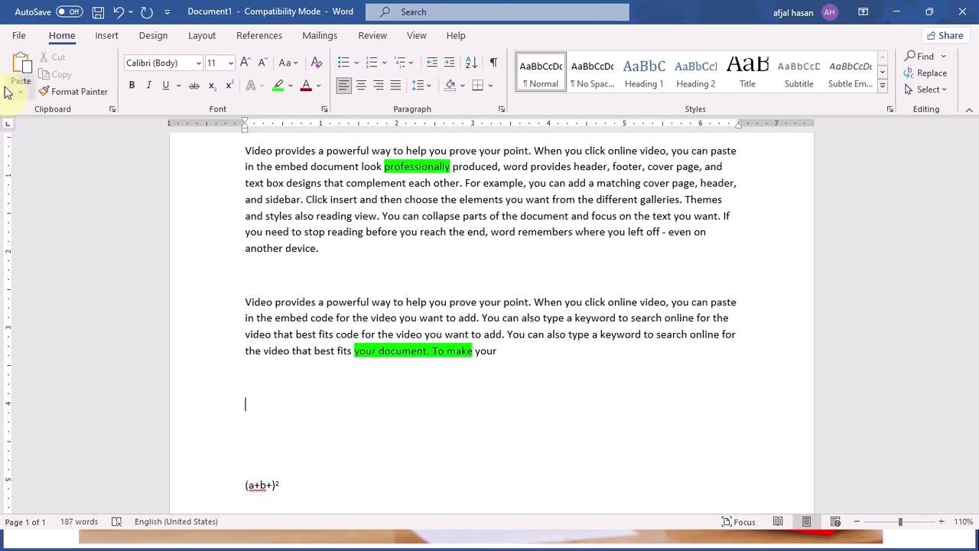
pyautogui.click(20, 67)
pyautogui.scroll(-3, 458, 461)
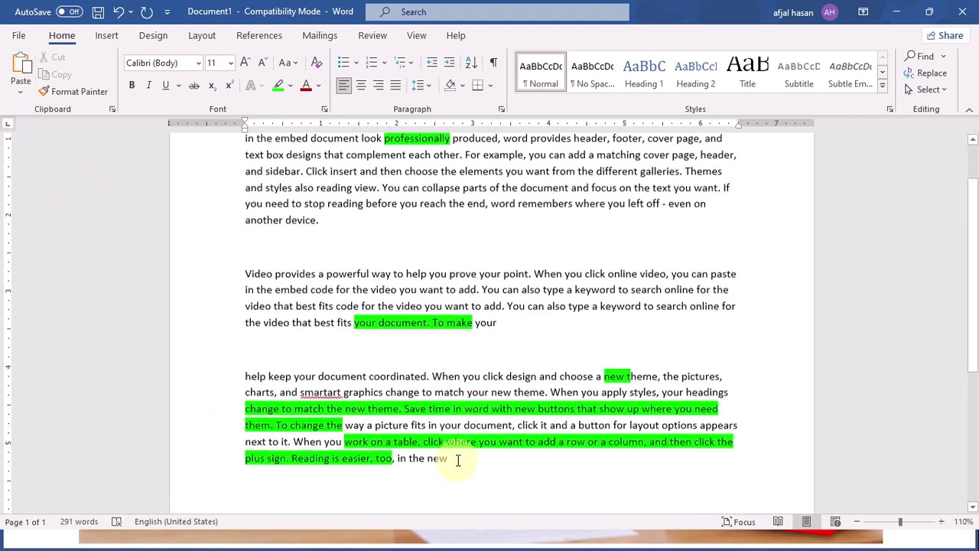
pyautogui.scroll(4, 458, 461)
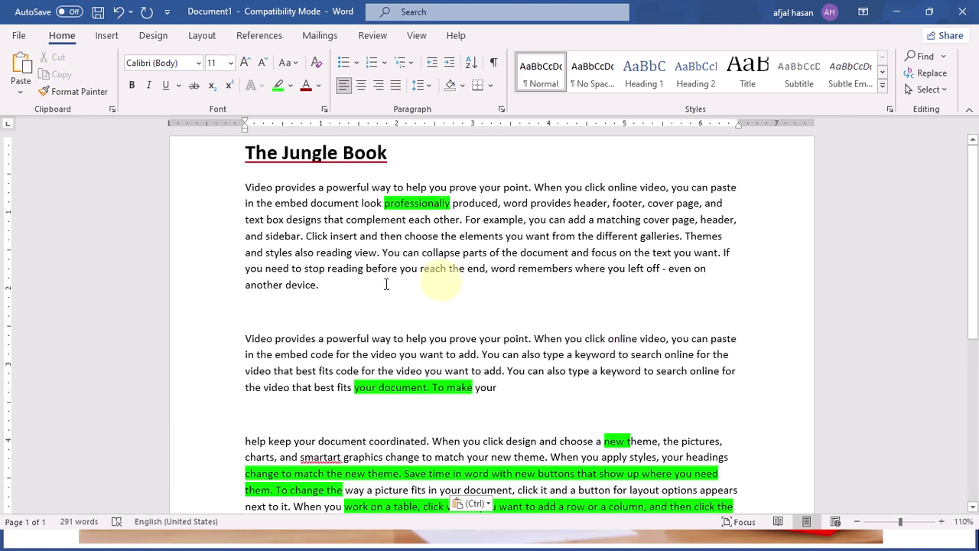
pyautogui.moveTo(346, 291); pyautogui.dragTo(266, 219)
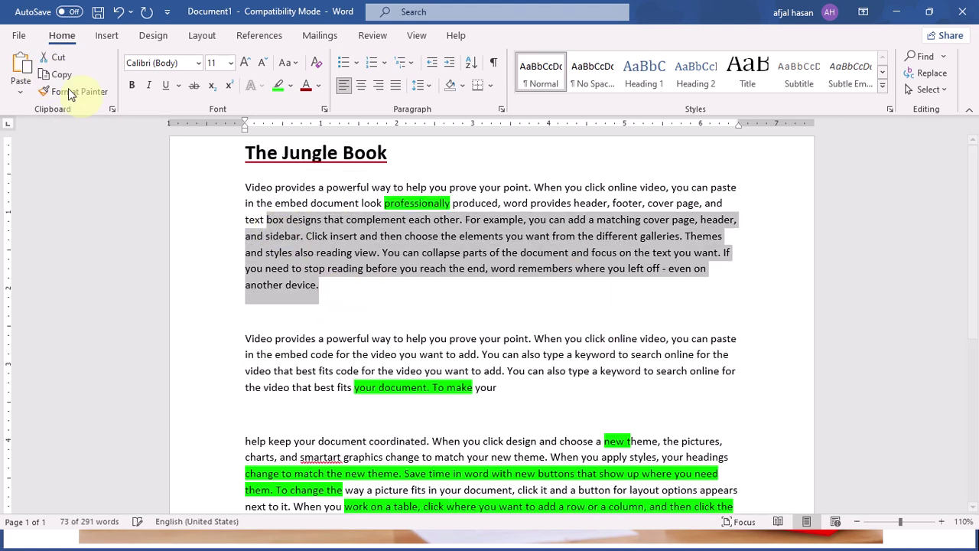
pyautogui.click(383, 192)
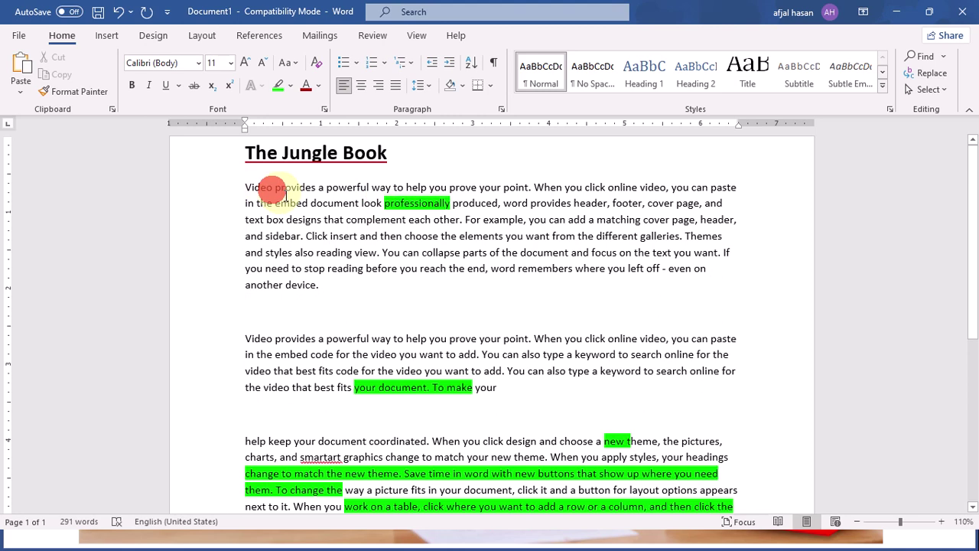
pyautogui.click(192, 179)
pyautogui.click(233, 183)
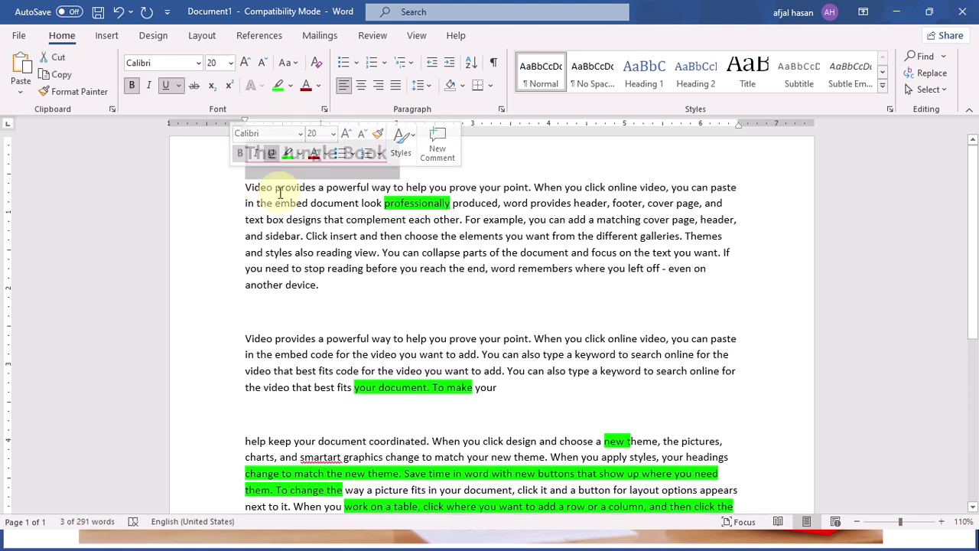
# Step: Format the first body paragraph as dark blue, bold text at font size 10
pyautogui.tripleClick(249, 187)
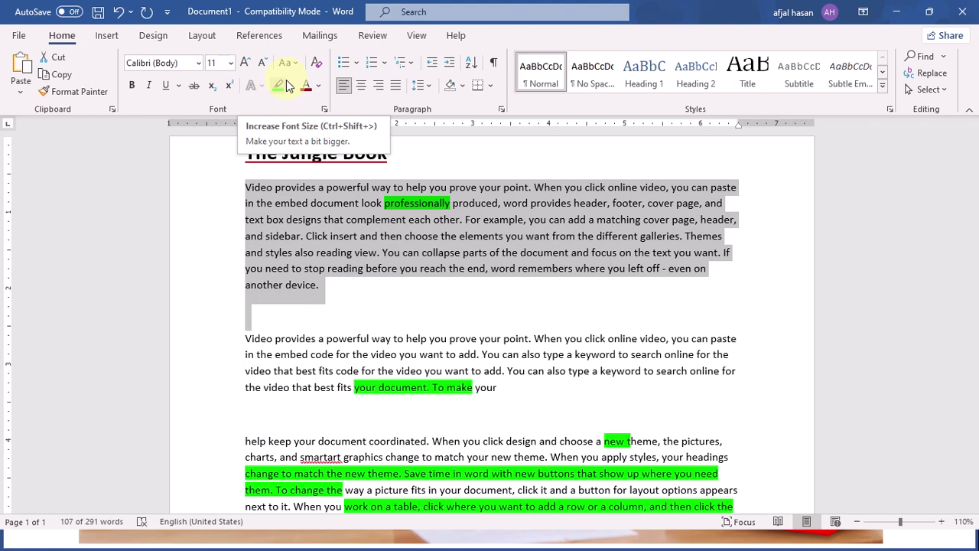
pyautogui.click(319, 86)
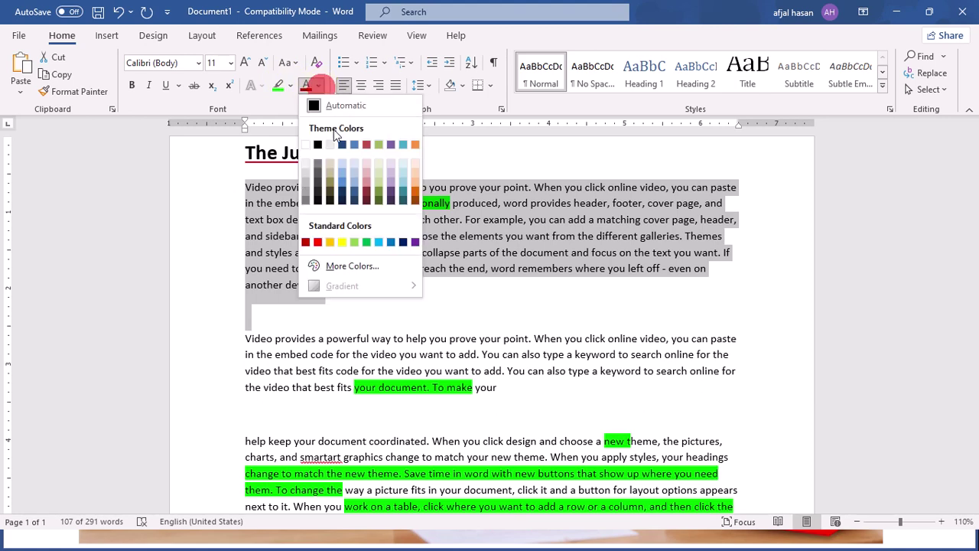
pyautogui.click(404, 242)
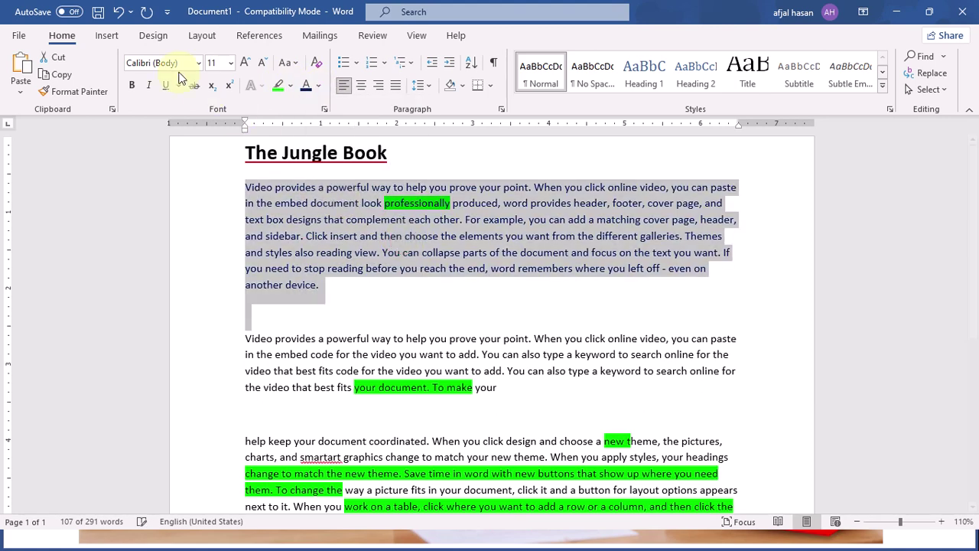
pyautogui.click(136, 85)
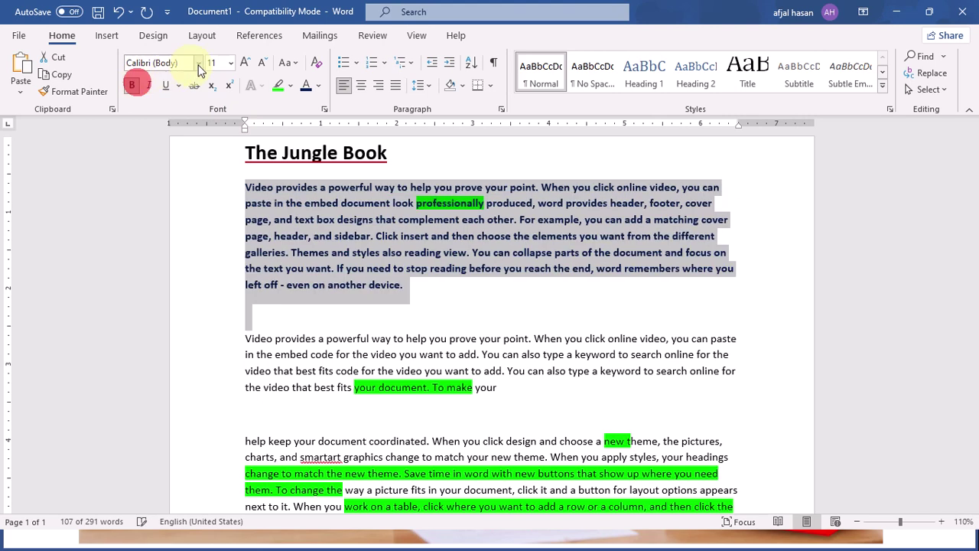
pyautogui.click(263, 64)
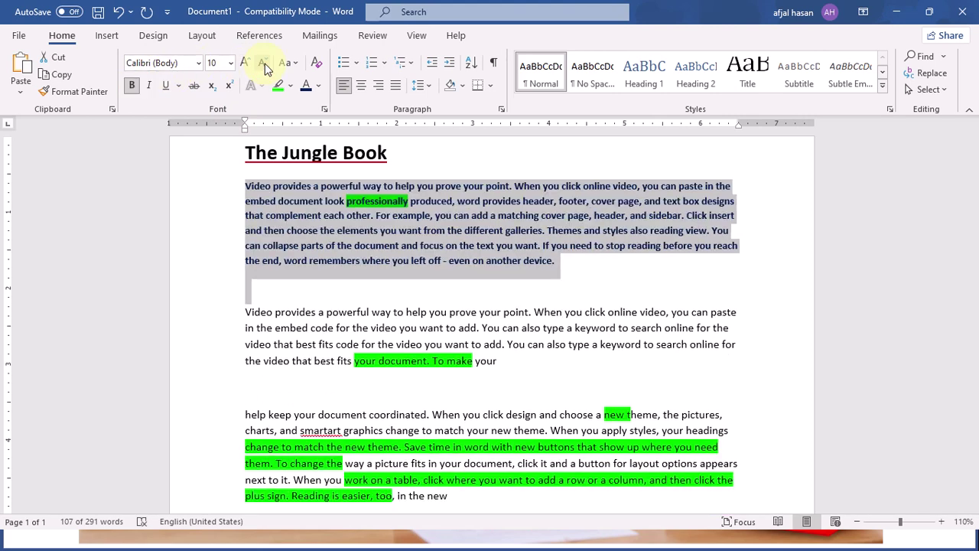
pyautogui.click(526, 231)
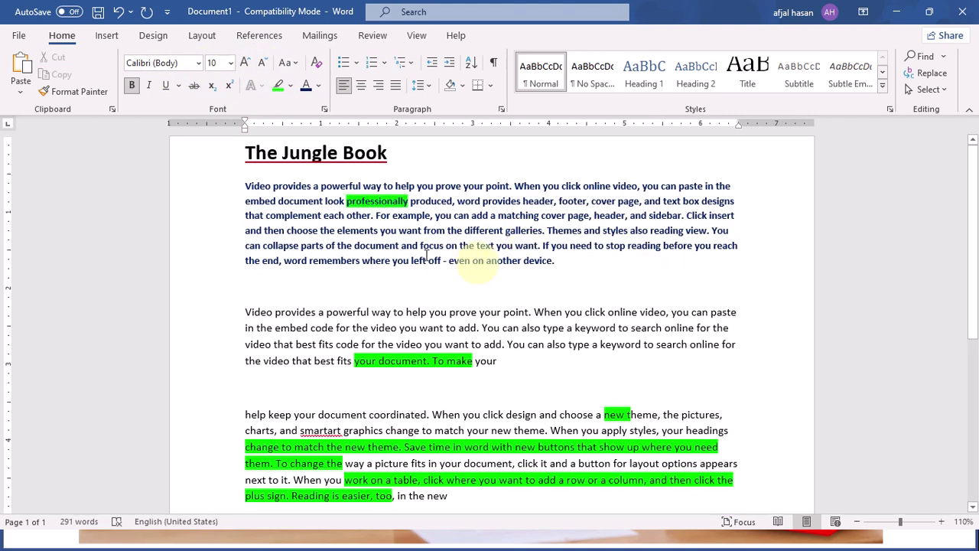
# Step: Copy the first body paragraph's formatting onto the whole second paragraph with Format Painter
pyautogui.scroll(-1, 310, 219)
pyautogui.scroll(-4, 405, 228)
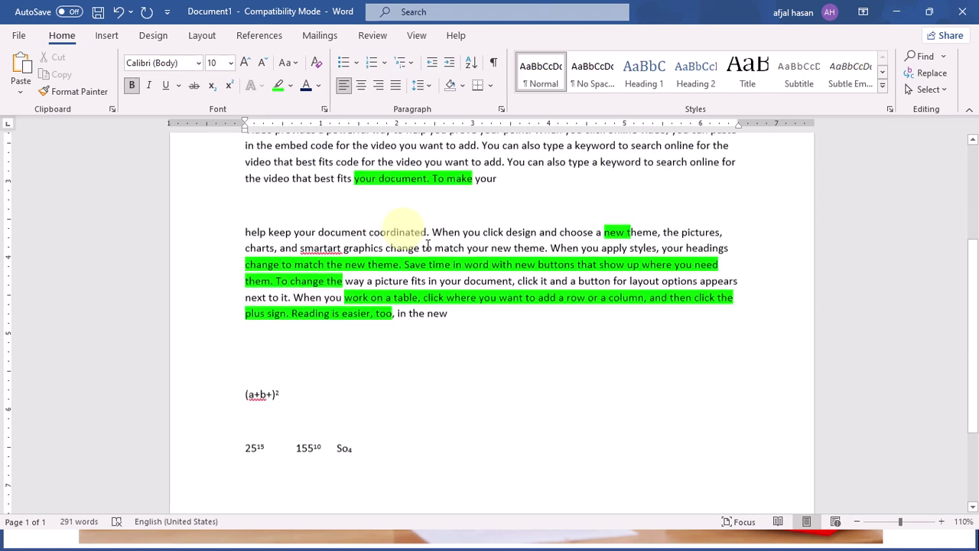
pyautogui.scroll(4, 383, 293)
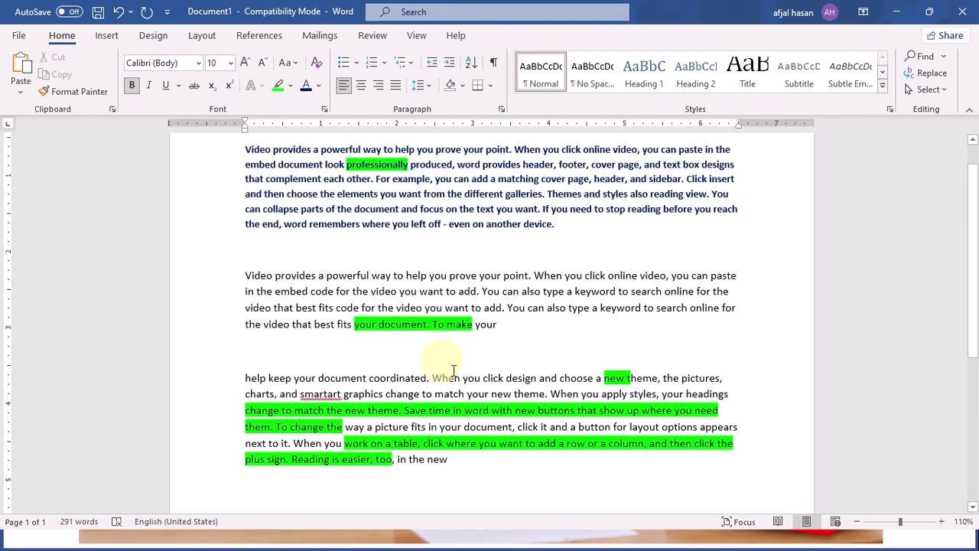
pyautogui.click(322, 194)
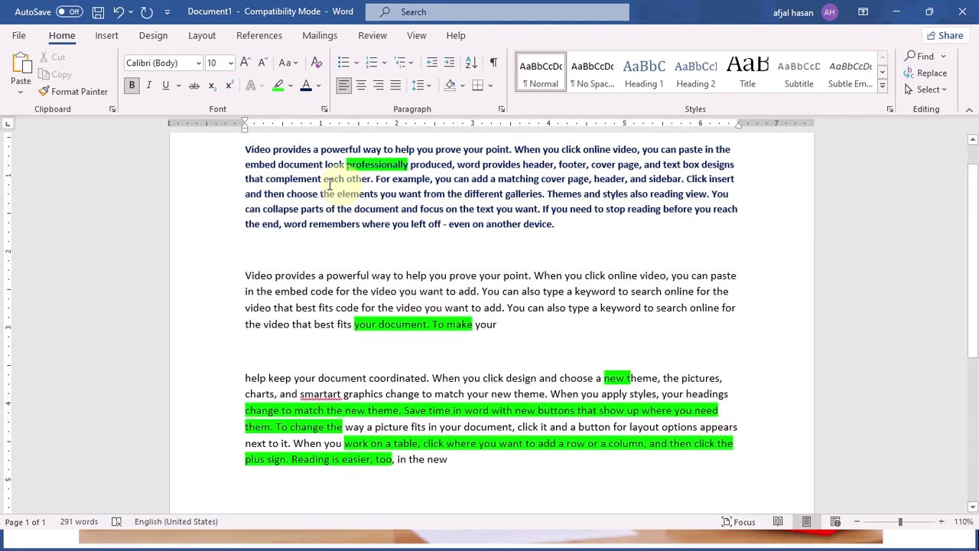
pyautogui.click(81, 91)
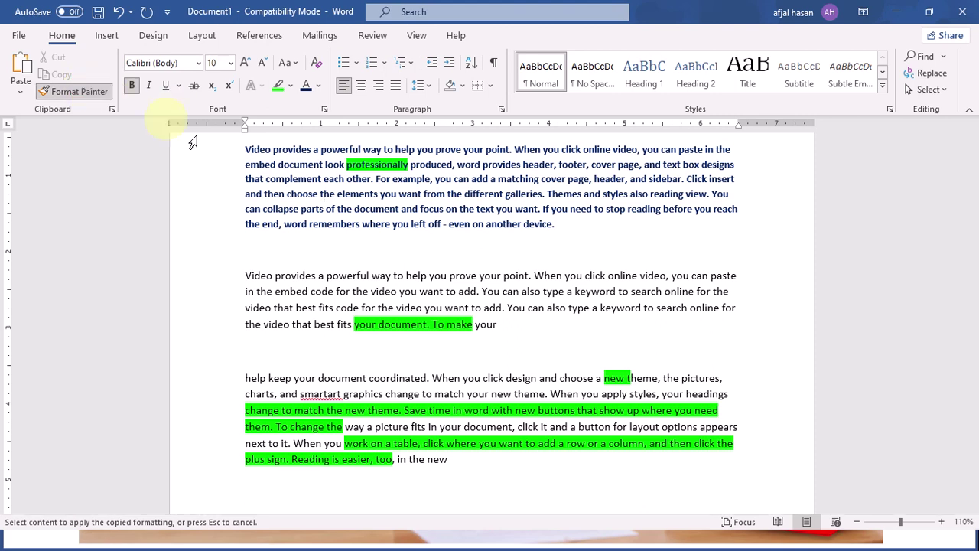
pyautogui.click(376, 192)
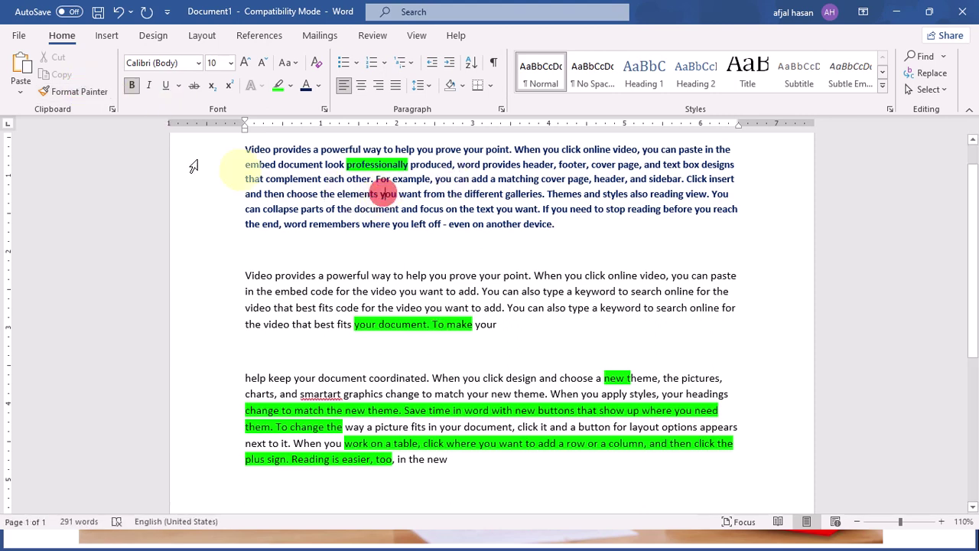
pyautogui.click(77, 92)
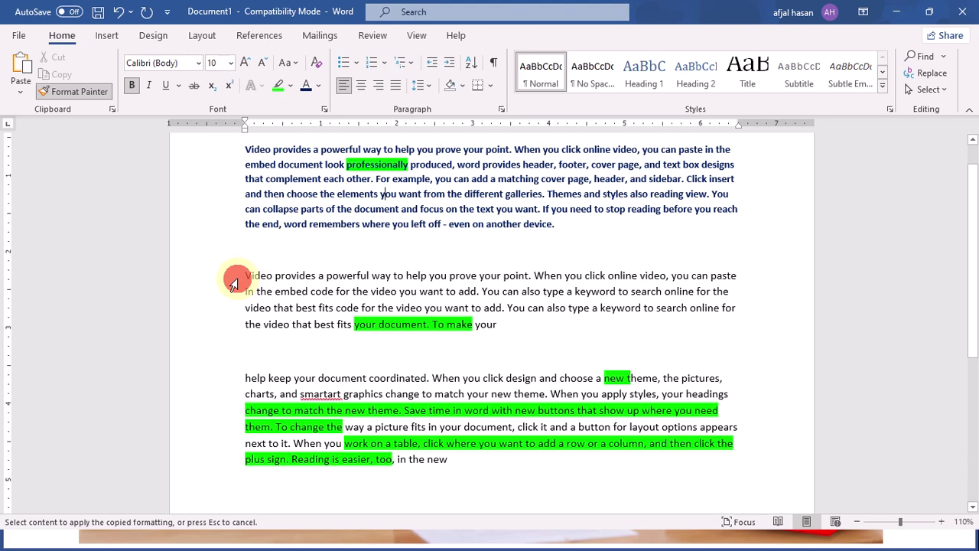
pyautogui.moveTo(236, 278)
pyautogui.mouseDown()
pyautogui.moveTo(352, 295)
pyautogui.moveTo(428, 321)
pyautogui.moveTo(512, 324)
pyautogui.mouseUp()
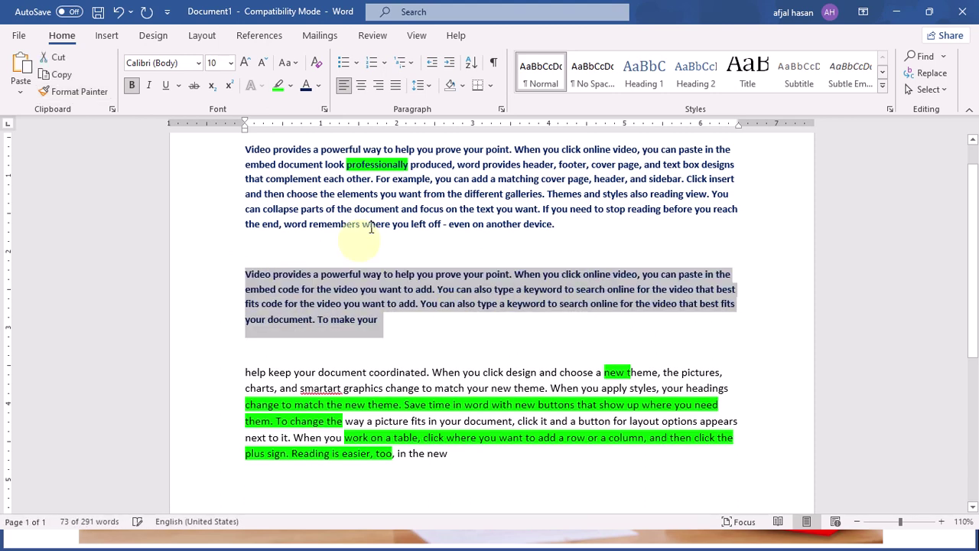
# Step: Apply the second paragraph's formatting to the whole third paragraph, starting "help keep your document", with Format Painter
pyautogui.scroll(-3, 398, 283)
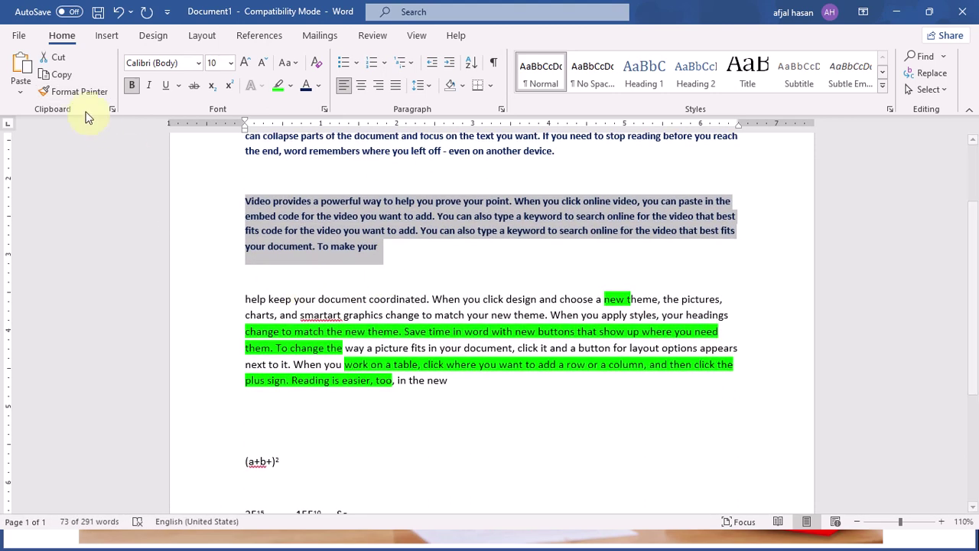
pyautogui.click(75, 92)
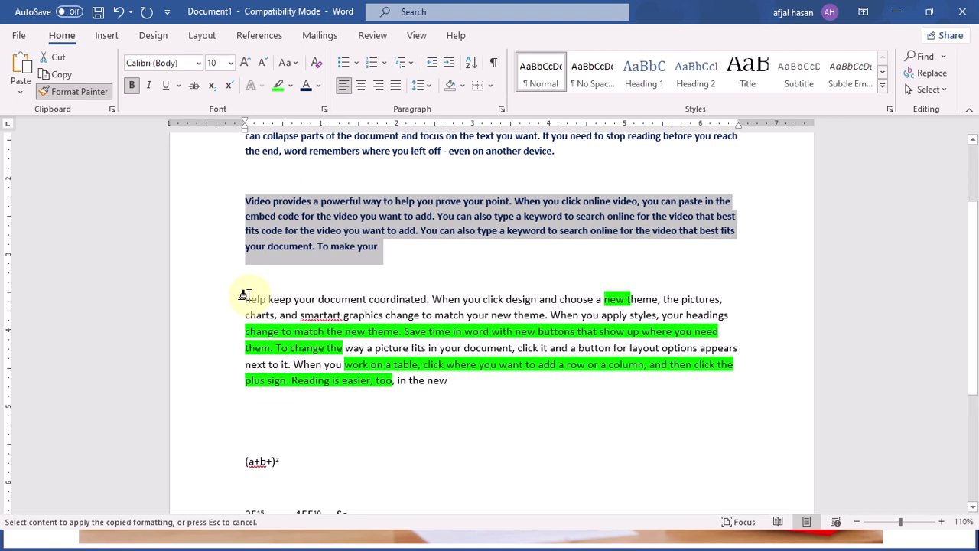
pyautogui.moveTo(242, 294)
pyautogui.mouseDown()
pyautogui.moveTo(528, 336)
pyautogui.moveTo(566, 392)
pyautogui.mouseUp()
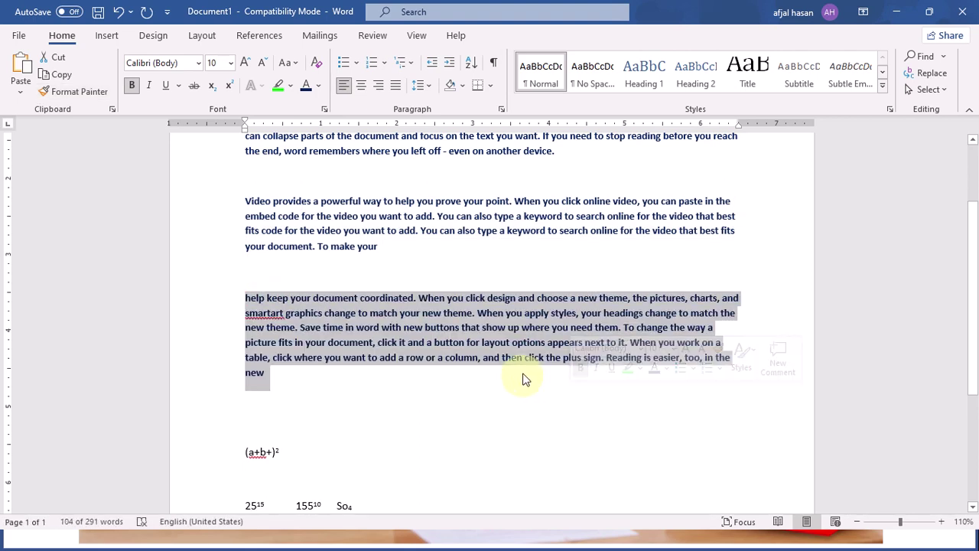
pyautogui.scroll(4, 488, 288)
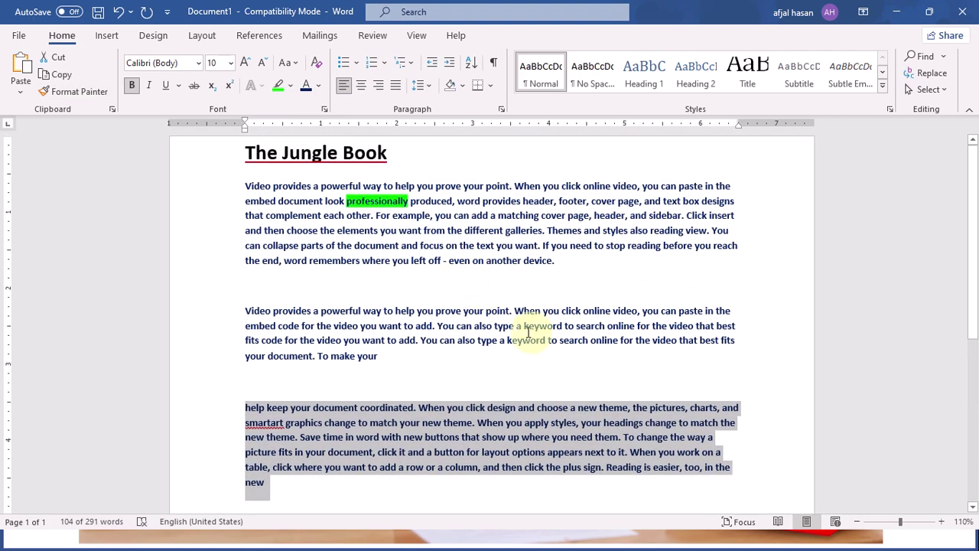
pyautogui.scroll(-5, 509, 378)
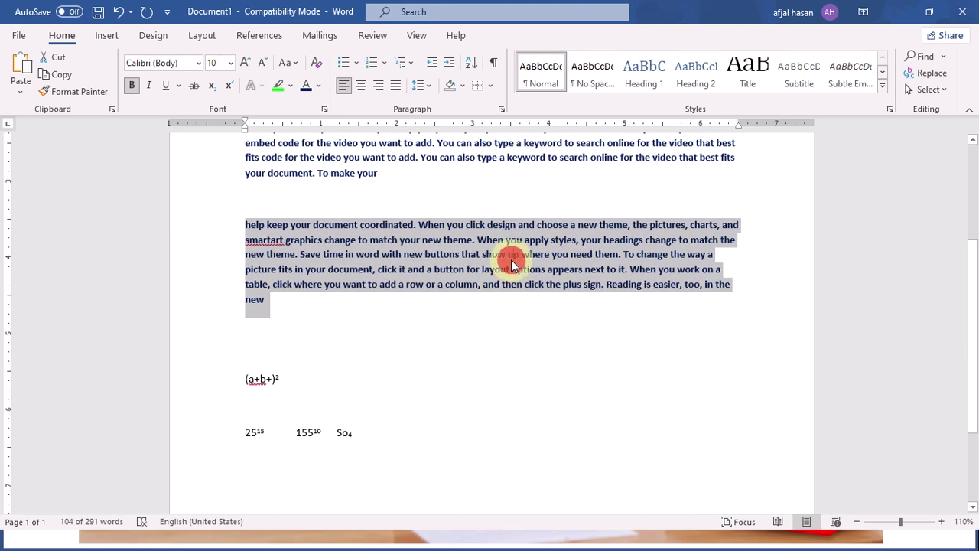
pyautogui.click(512, 260)
pyautogui.scroll(6, 511, 259)
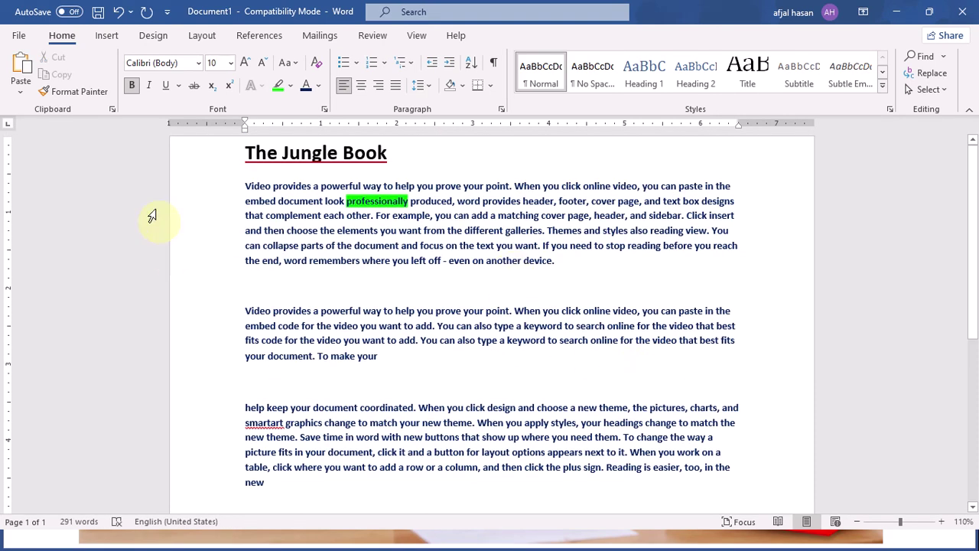
pyautogui.click(79, 95)
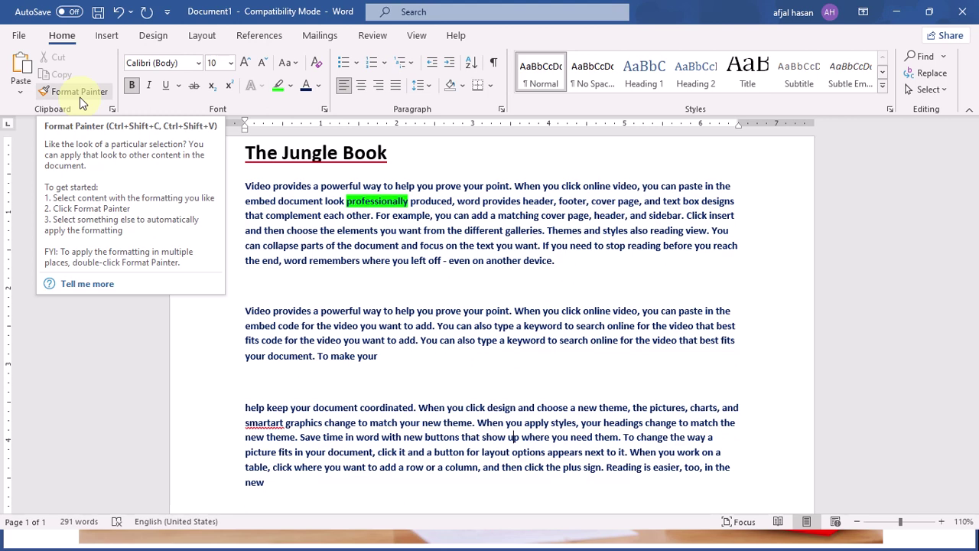
pyautogui.click(487, 218)
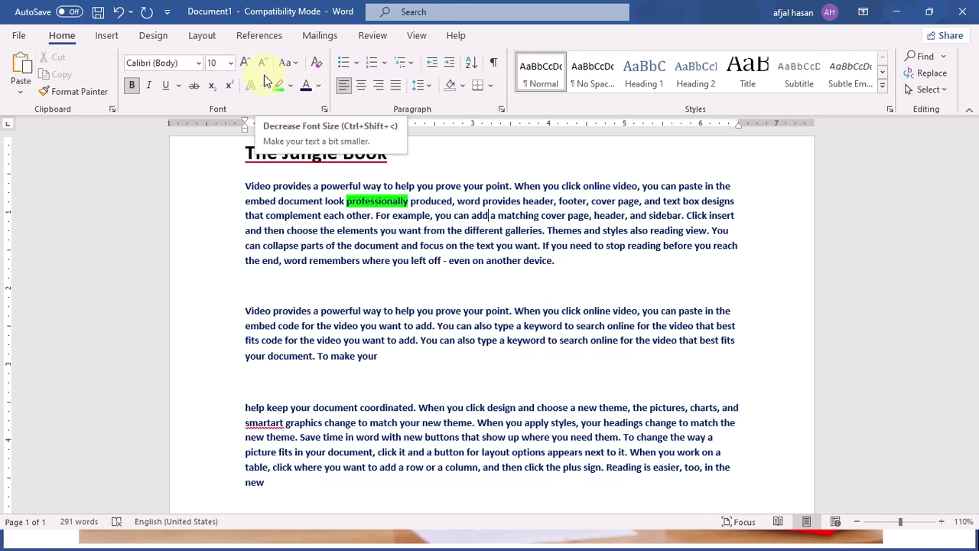
pyautogui.click(601, 256)
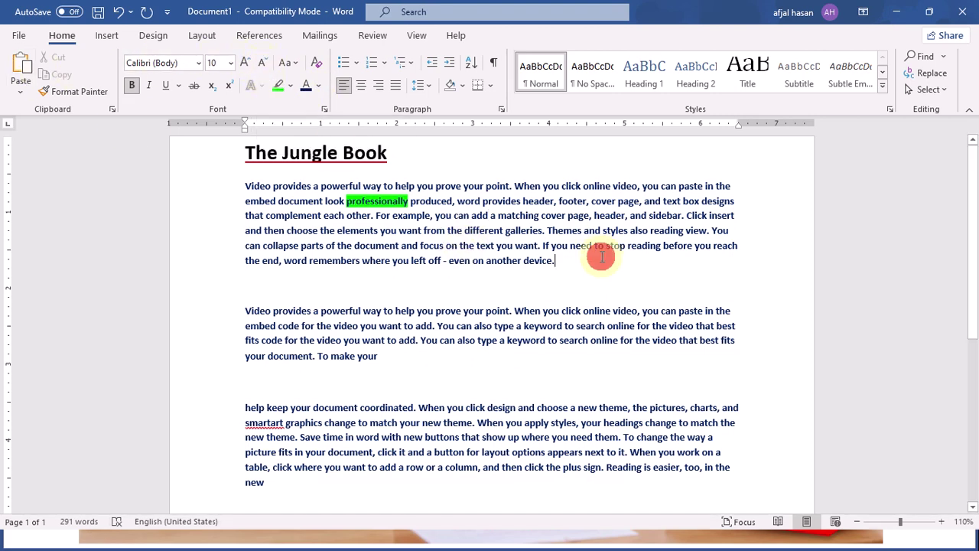
# Step: Delete the entire content of the document
pyautogui.press('Return')
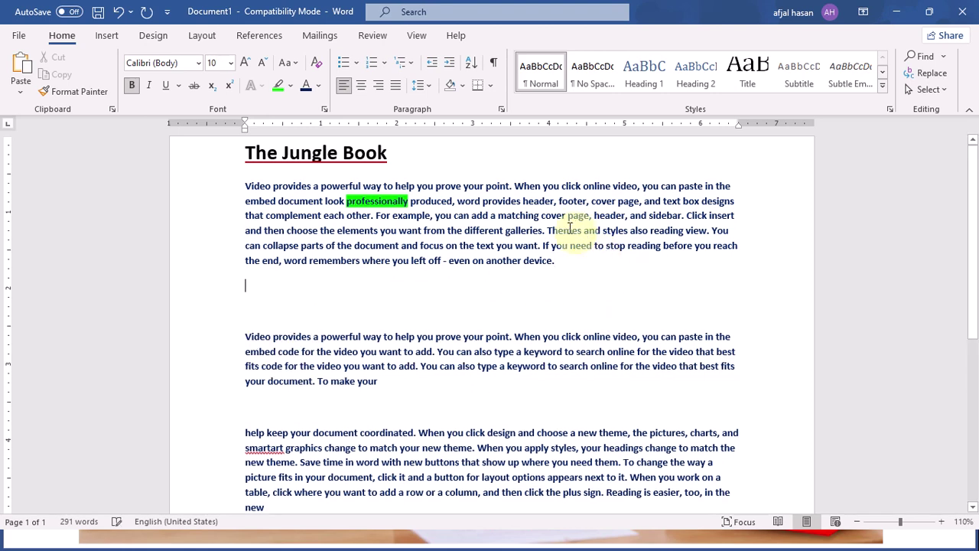
pyautogui.press('BackSpace')
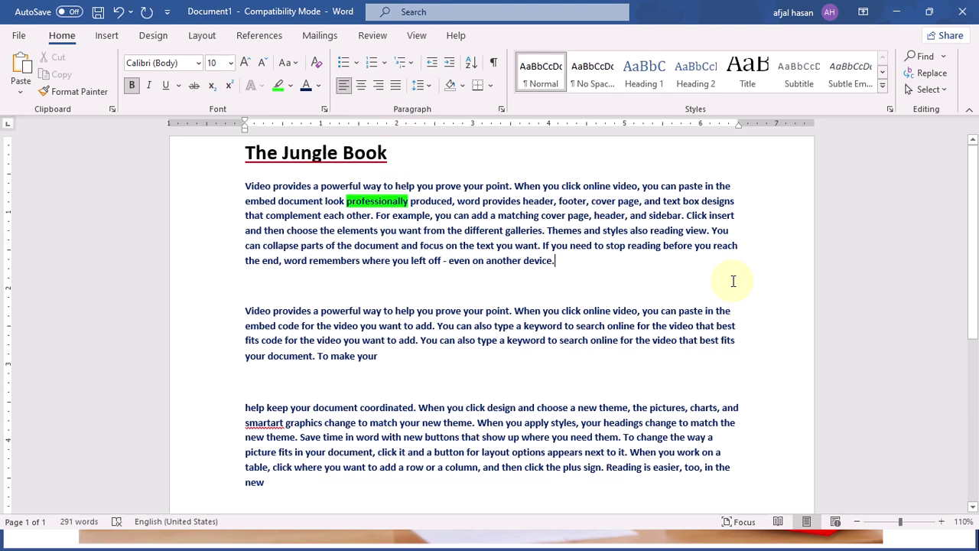
pyautogui.hotkey('ctrl', 'a')
pyautogui.press('Delete')
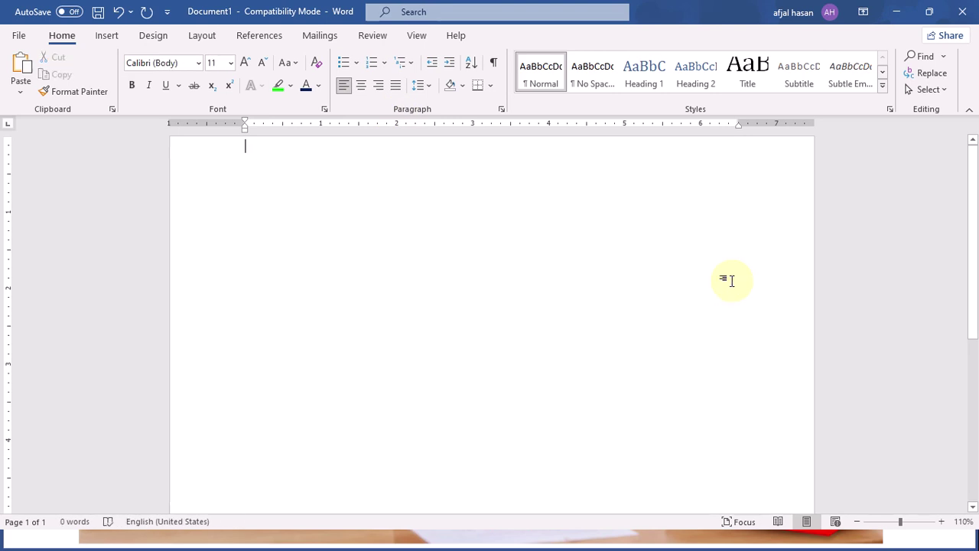
# Step: Enter five separate lines reading Alignment, Left align, Center align, Right align and Justify align
pyautogui.write('A')
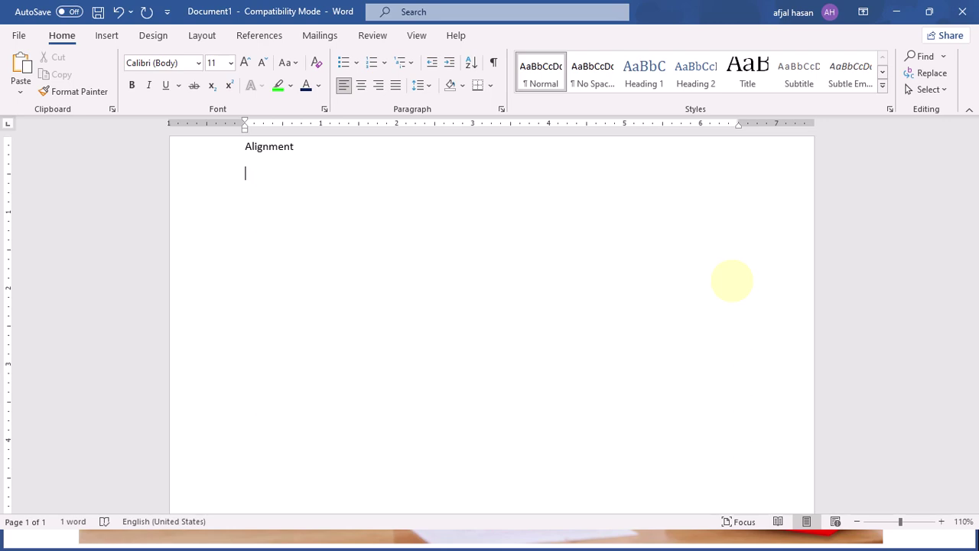
pyautogui.write('lignment')
pyautogui.press('Return')
pyautogui.write('Left align')
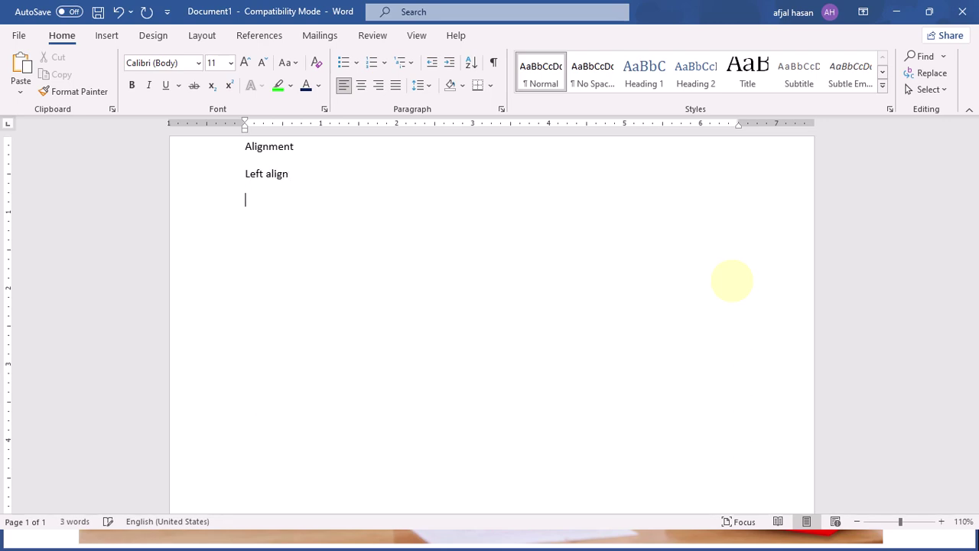
pyautogui.write('r ')
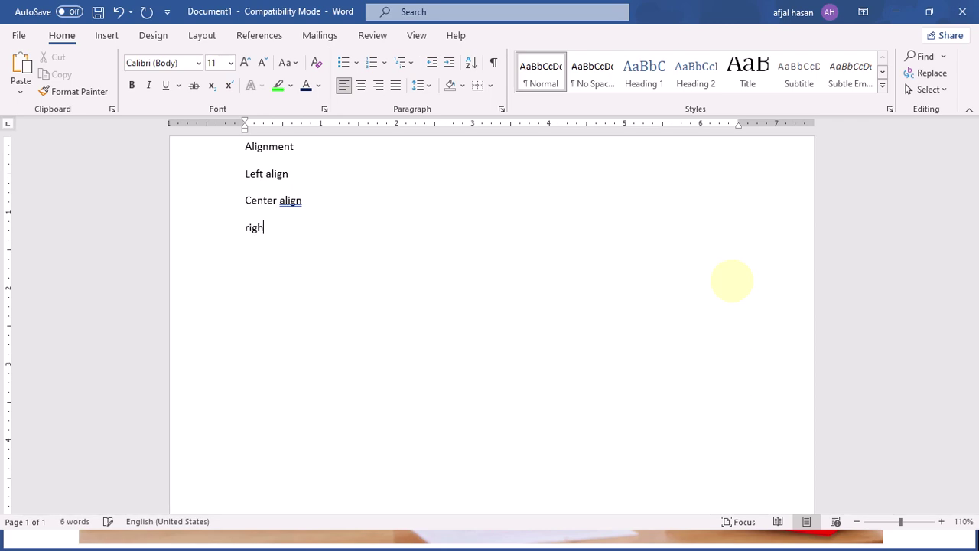
pyautogui.write(' align')
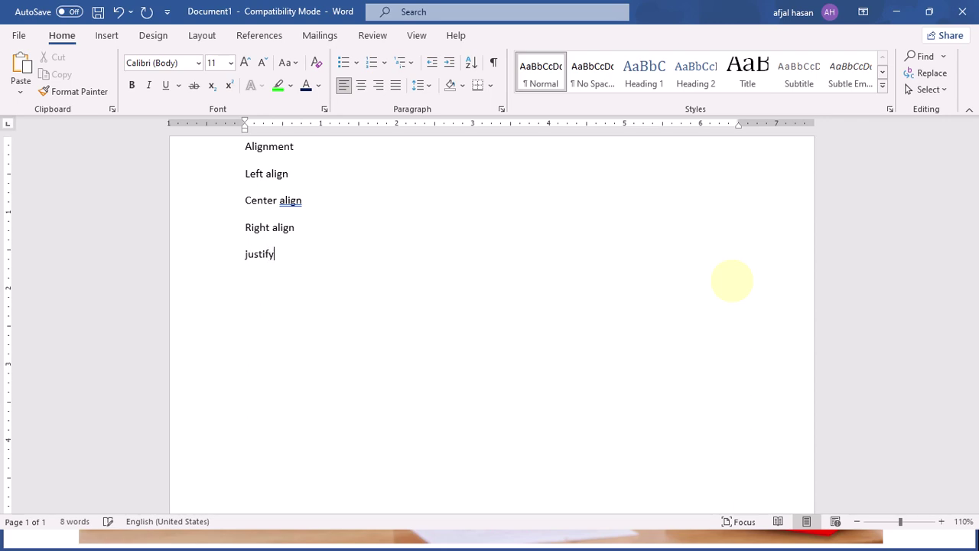
pyautogui.write(' align')
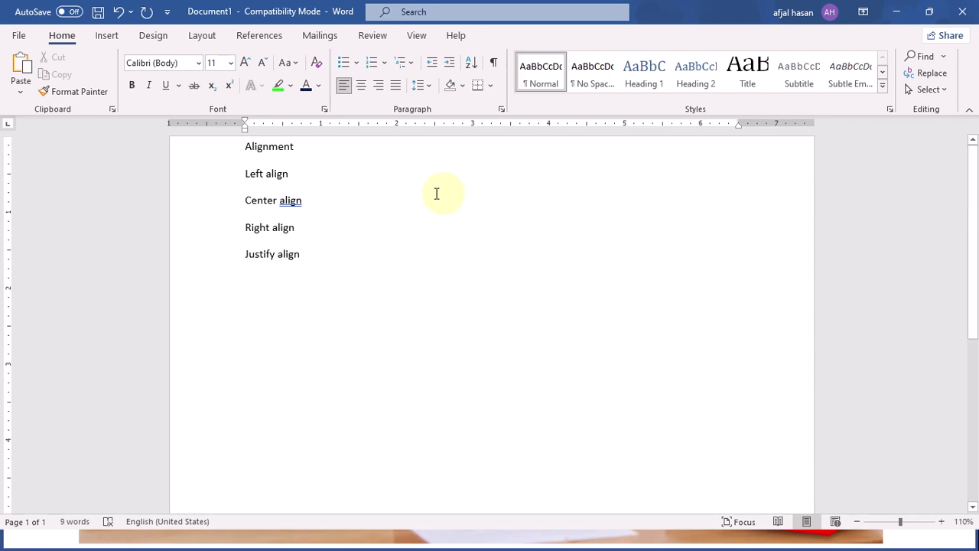
# Step: Align the Left align, Center align and Right align lines each according to the alignment it names
pyautogui.click(291, 171)
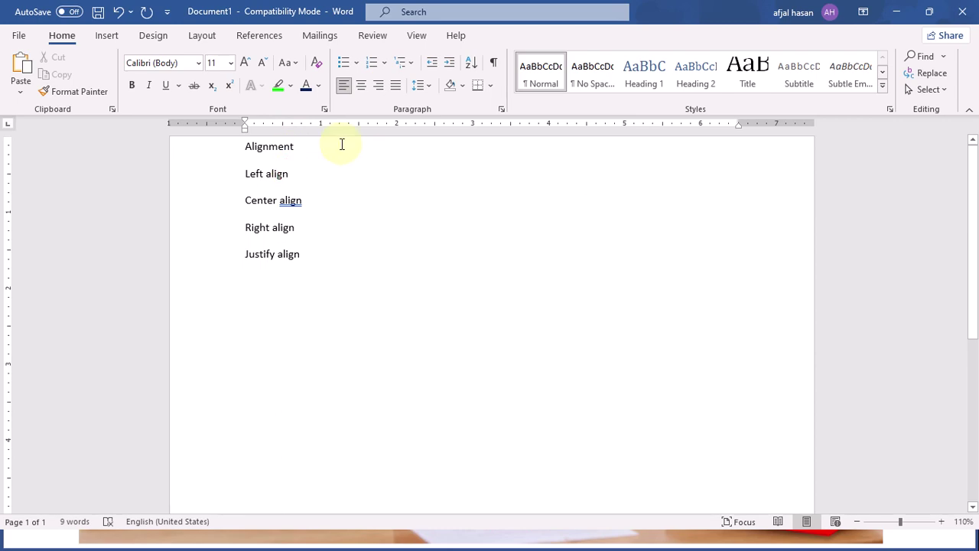
pyautogui.click(345, 86)
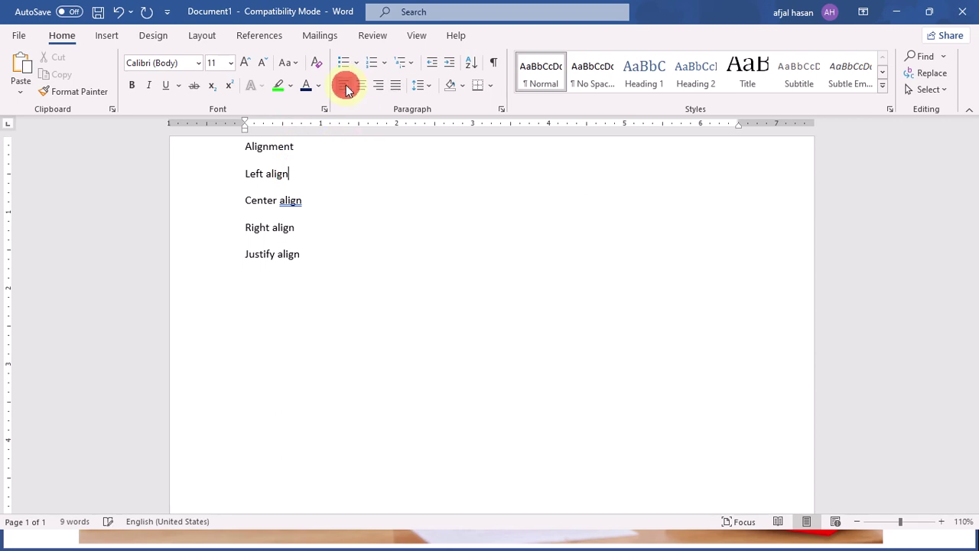
pyautogui.click(303, 205)
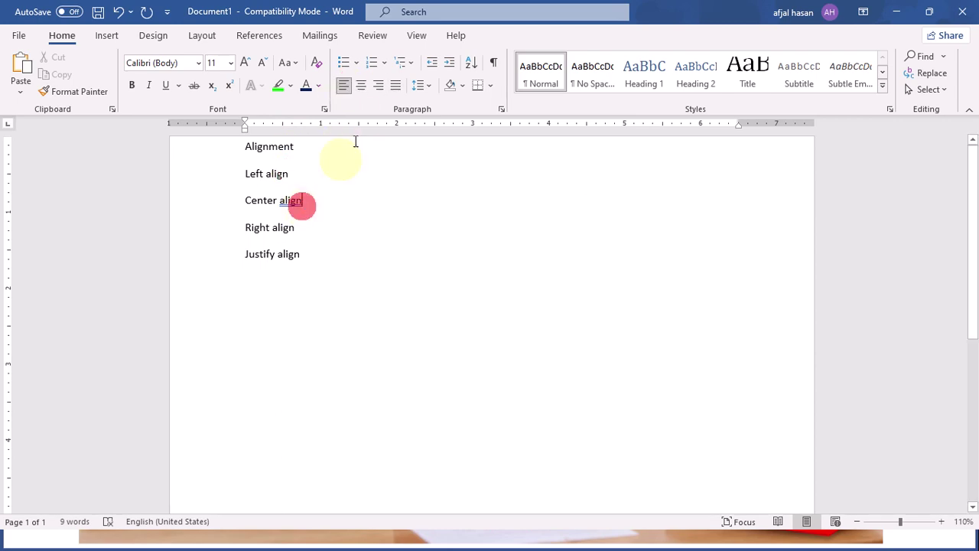
pyautogui.click(365, 89)
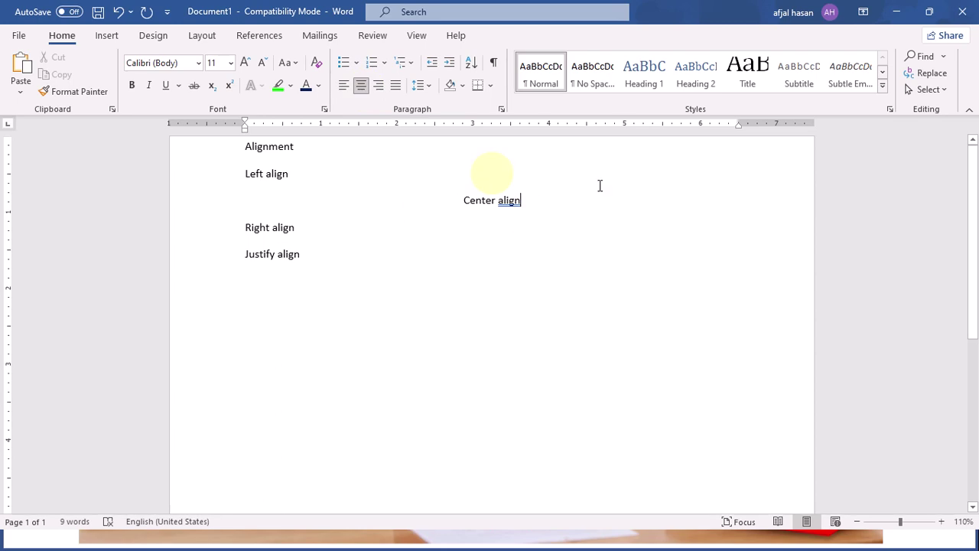
pyautogui.click(308, 227)
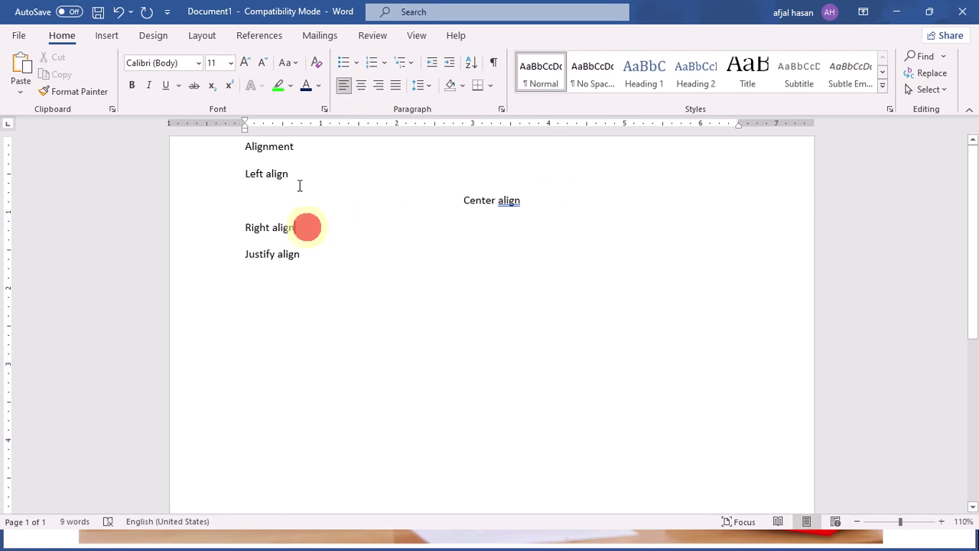
pyautogui.click(377, 89)
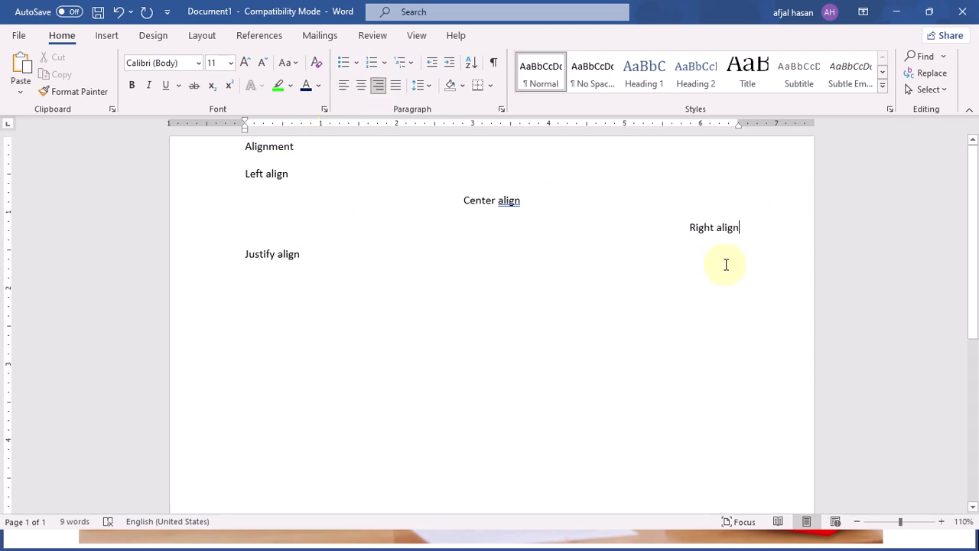
pyautogui.click(336, 257)
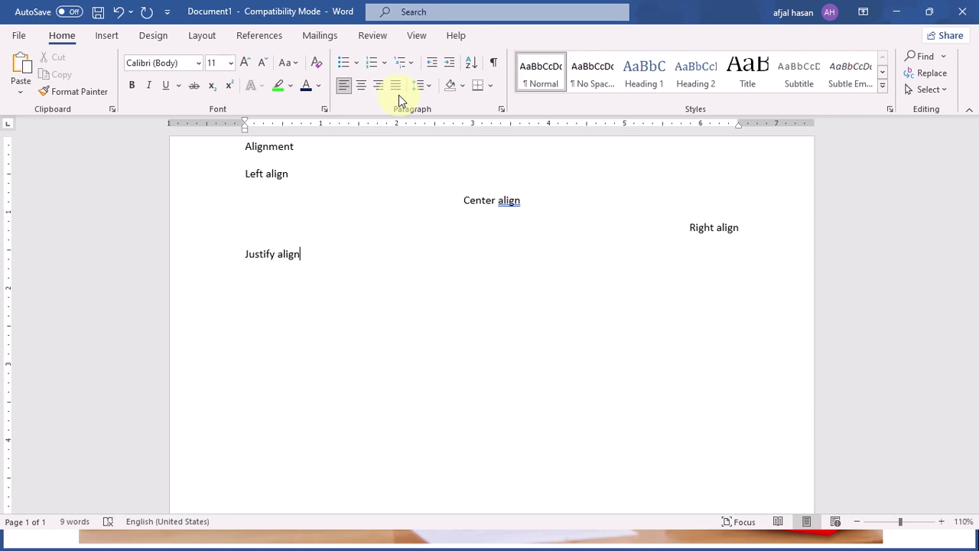
# Step: Replace all the text with sample paragraphs generated by =rand(2,15)
pyautogui.hotkey('ctrl', 'a')
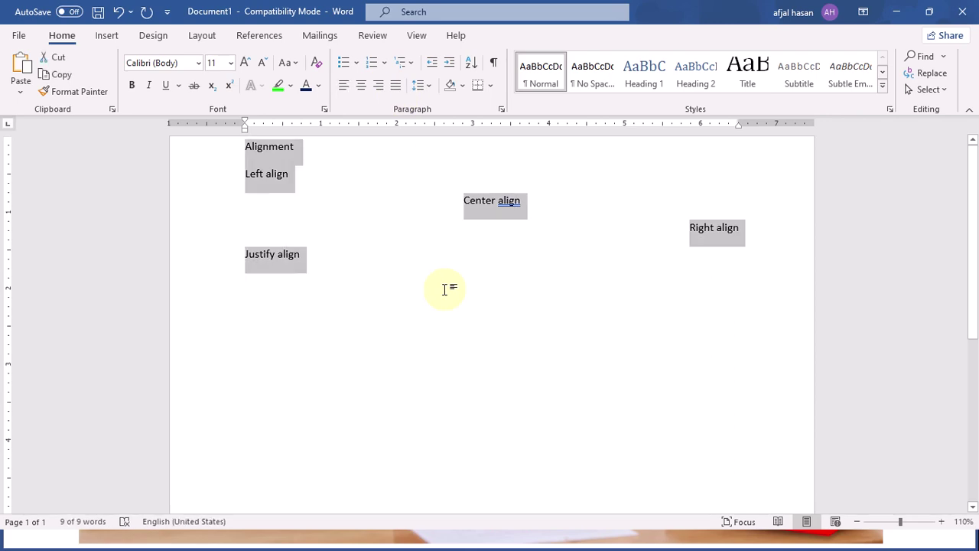
pyautogui.press('Delete')
pyautogui.write('=rand')
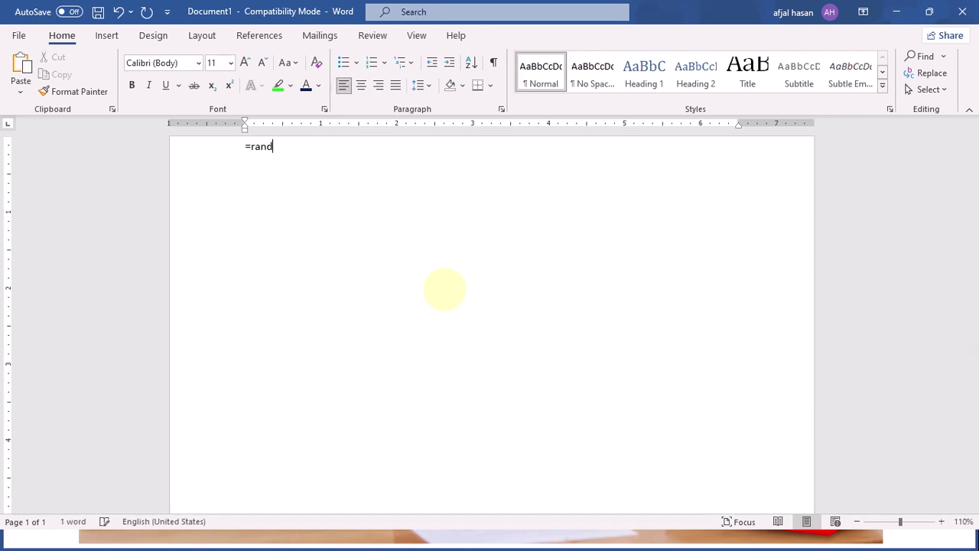
pyautogui.write('(2,15)')
pyautogui.press('Return')
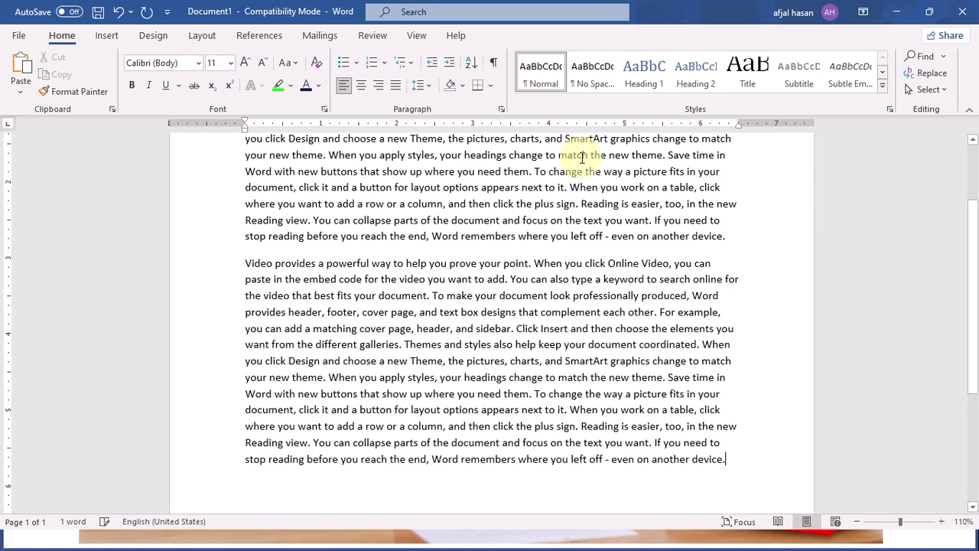
# Step: Try center alignment and right alignment on both sample paragraphs
pyautogui.scroll(2, 711, 244)
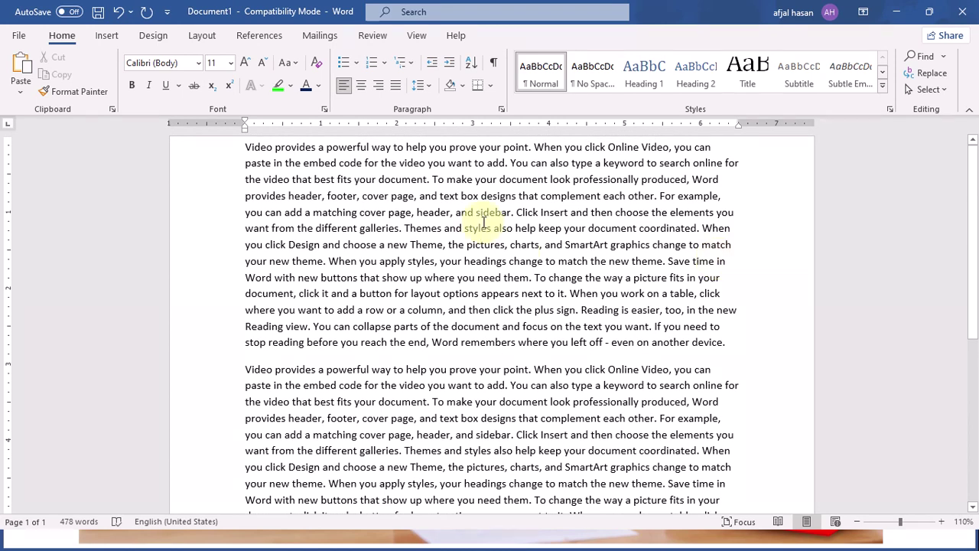
pyautogui.keyDown('ctrl'); pyautogui.scroll(-2, 483, 222); pyautogui.keyUp('ctrl')
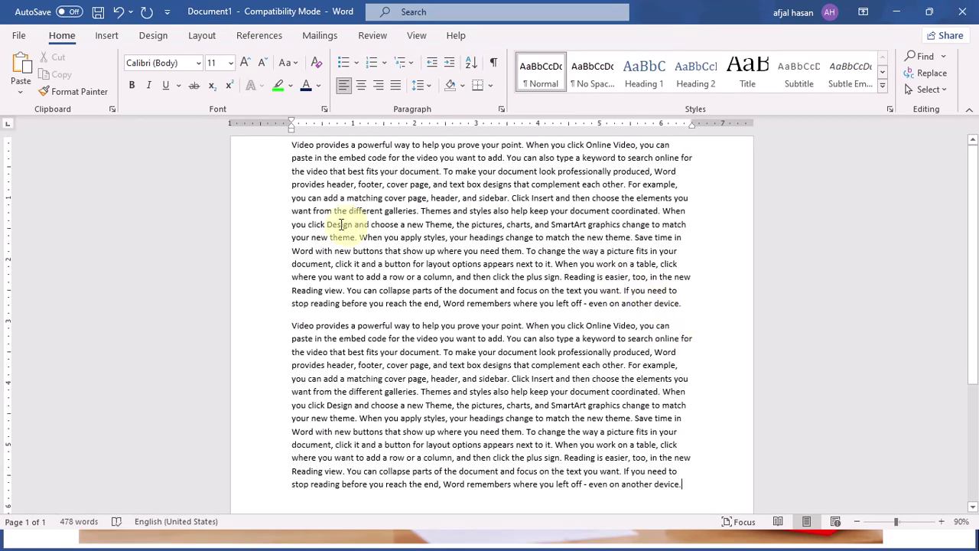
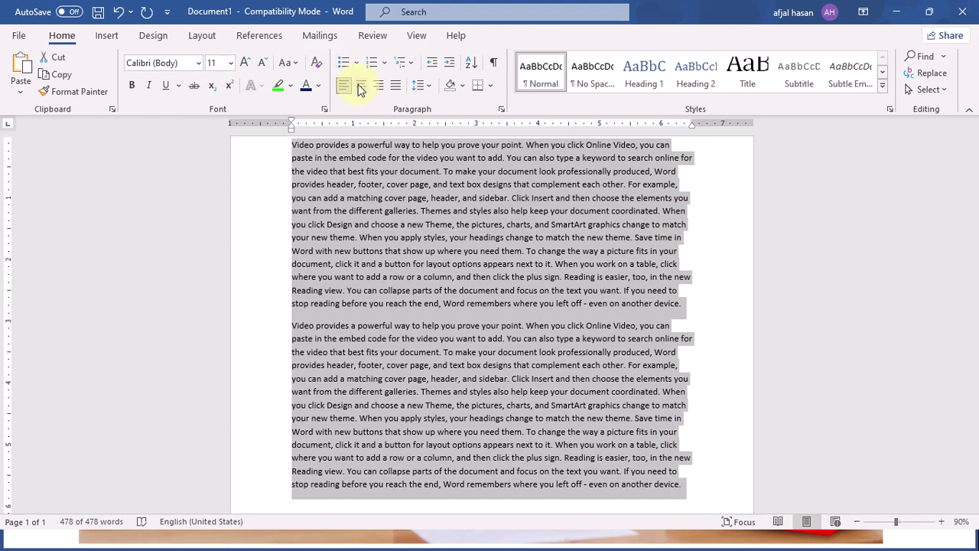
pyautogui.click(361, 85)
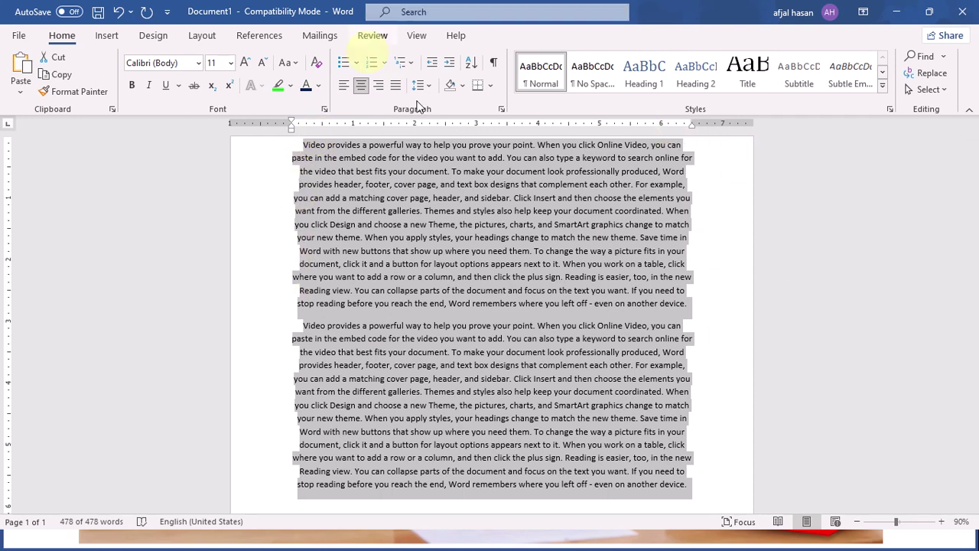
pyautogui.click(378, 85)
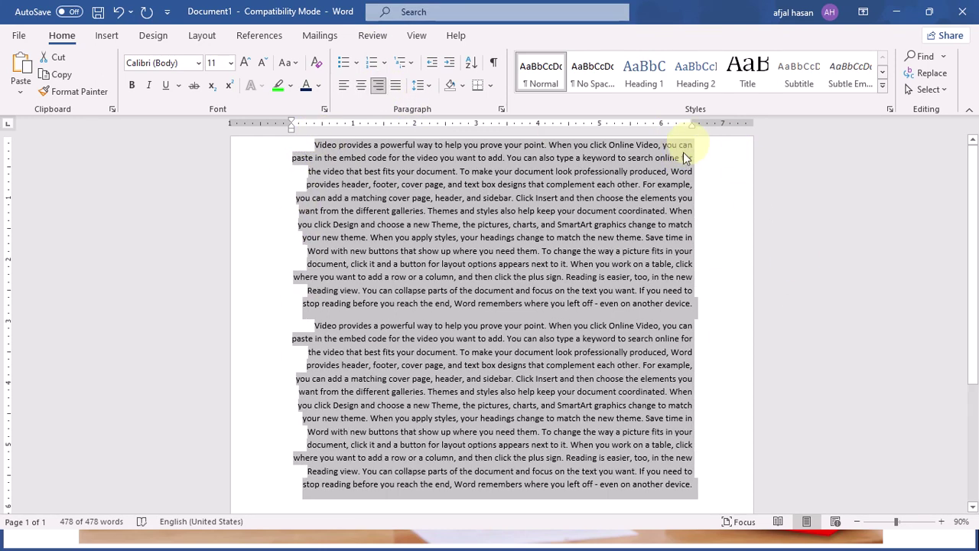
pyautogui.click(665, 359)
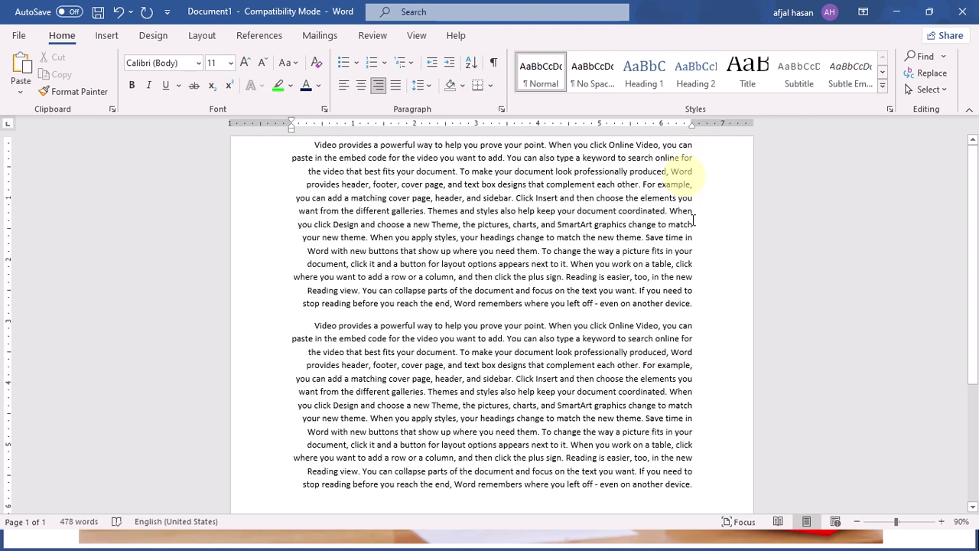
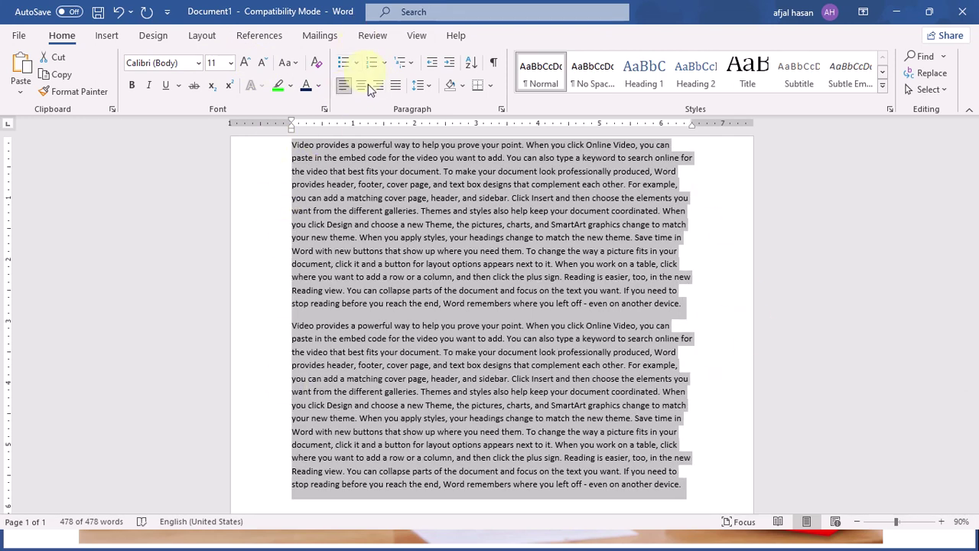
# Step: Justify both sample paragraphs and check their edges at a larger zoom
pyautogui.click(396, 86)
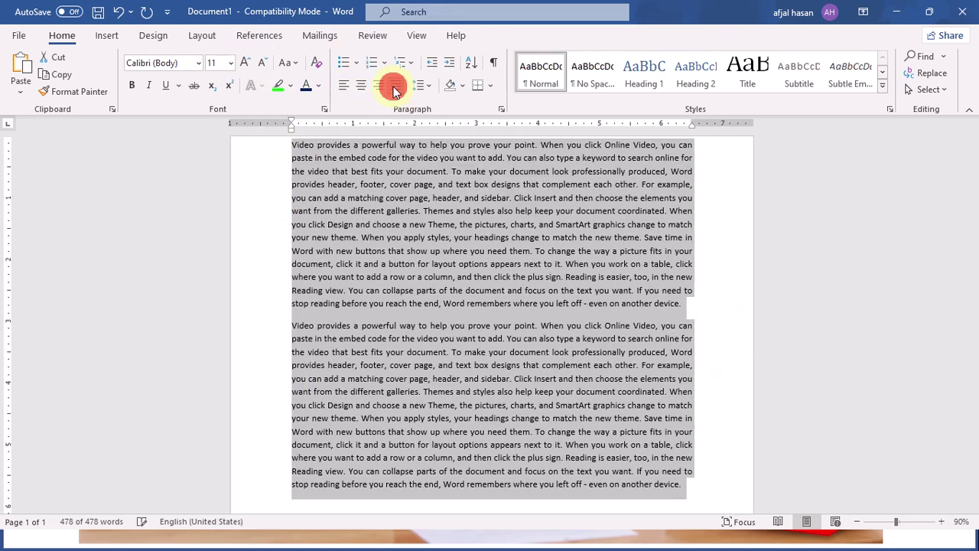
pyautogui.click(676, 262)
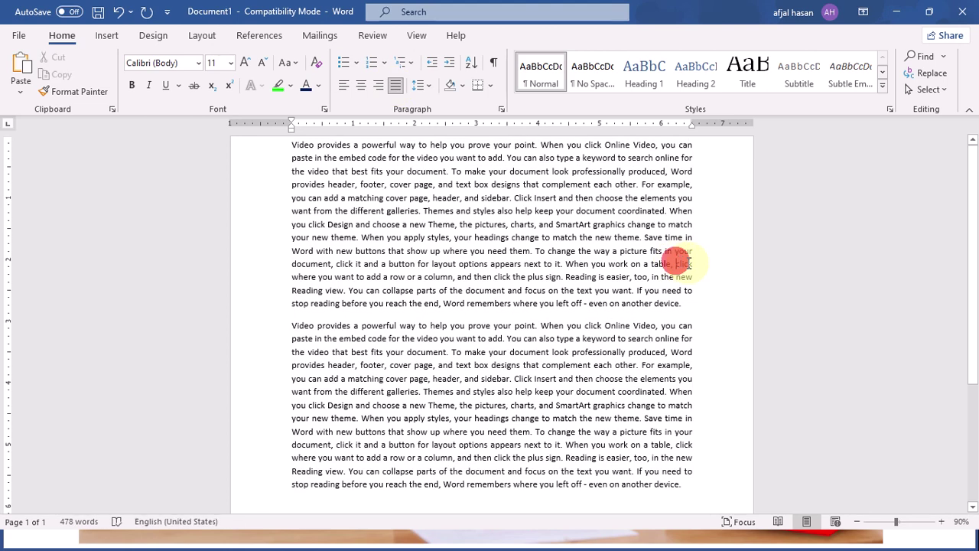
pyautogui.keyDown('ctrl'); pyautogui.scroll(8, 710, 179); pyautogui.keyUp('ctrl')
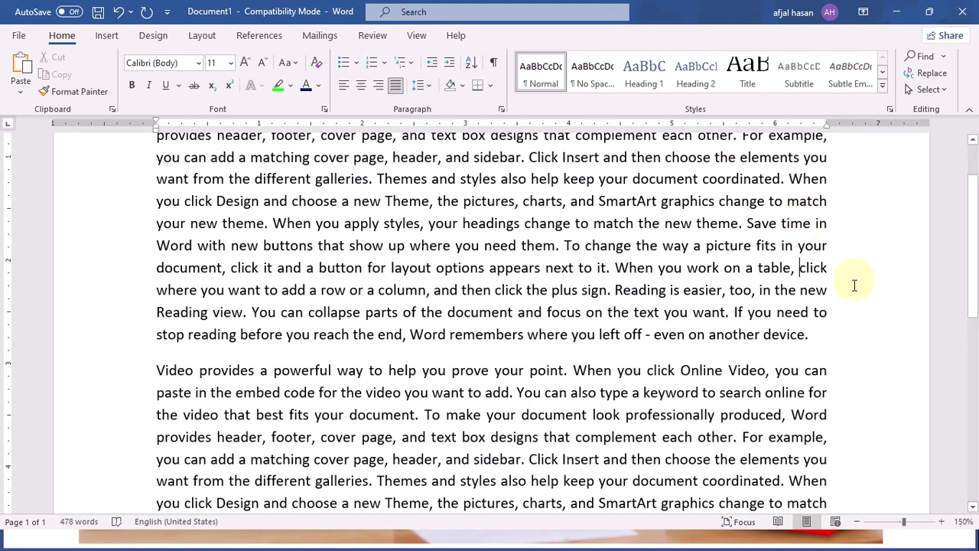
pyautogui.keyDown('ctrl'); pyautogui.scroll(-6, 852, 289); pyautogui.keyUp('ctrl')
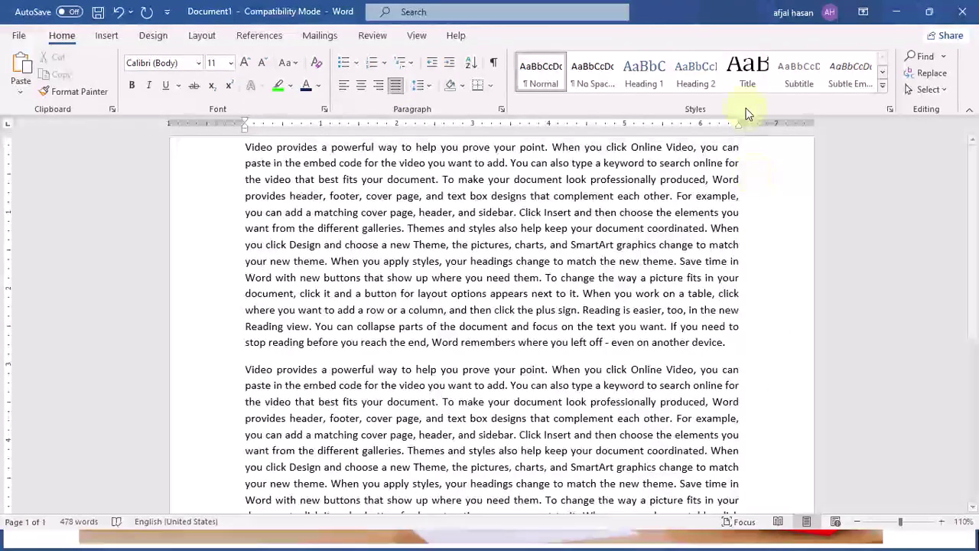
pyautogui.scroll(-5, 752, 309)
pyautogui.scroll(5, 383, 245)
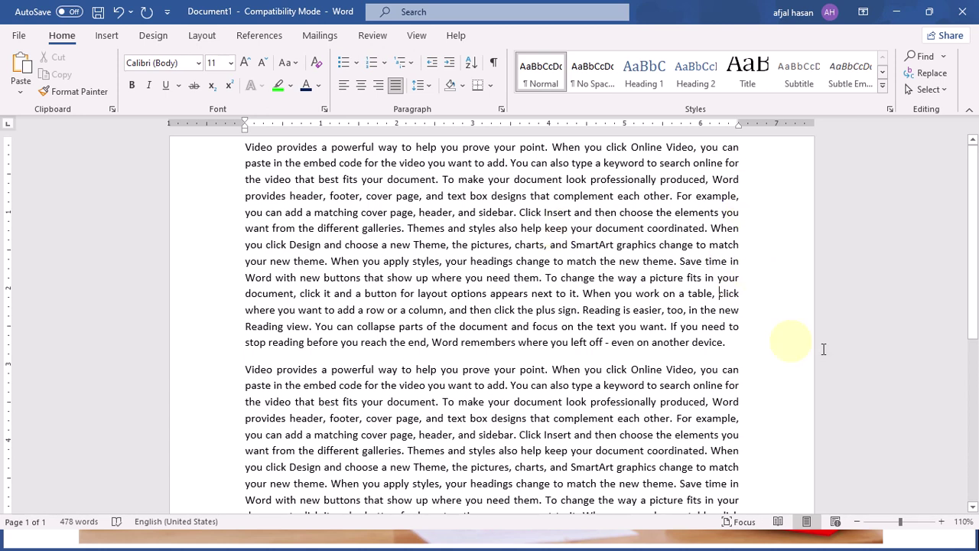
pyautogui.scroll(-4, 695, 365)
pyautogui.hotkey('ctrl', 'v')
pyautogui.hotkey('ctrl', 'v')
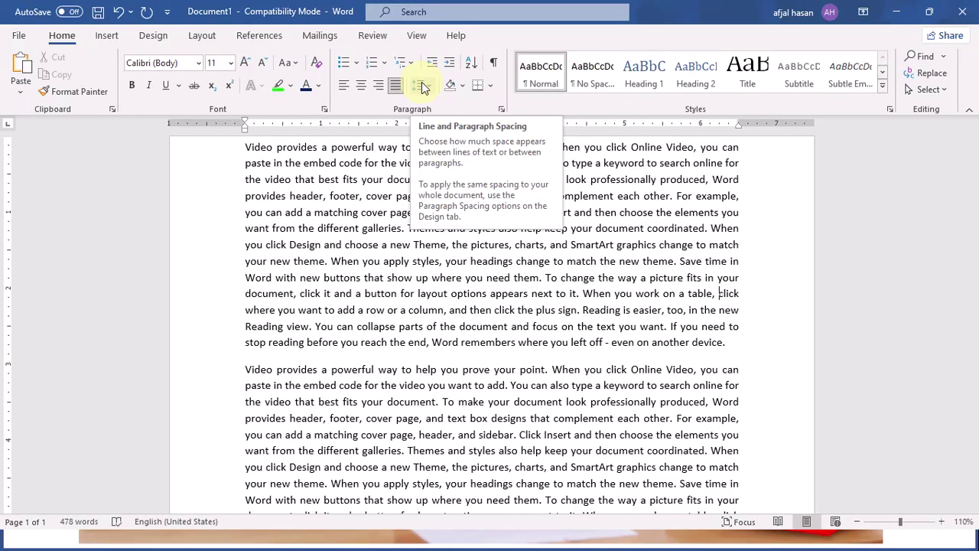
pyautogui.scroll(-3, 770, 421)
pyautogui.click(762, 419)
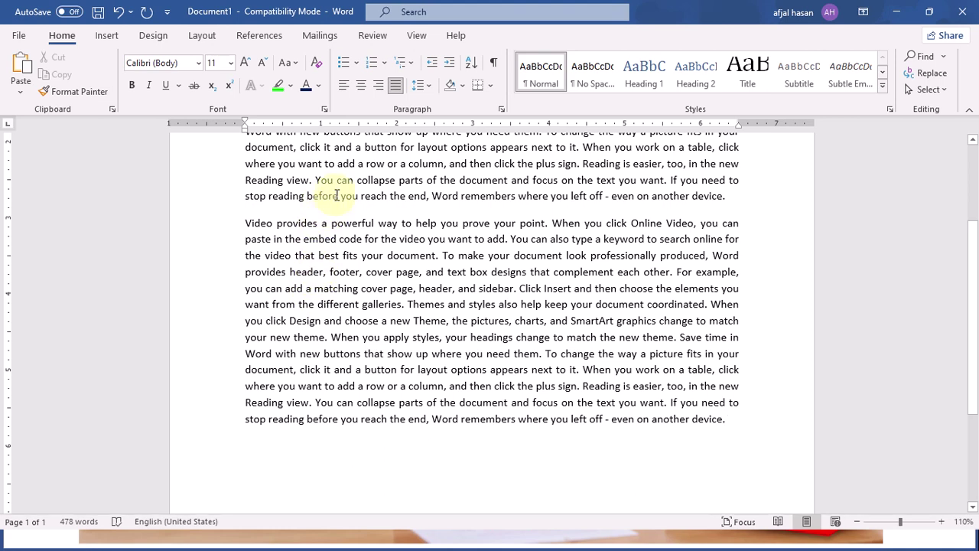
pyautogui.scroll(1, 332, 235)
pyautogui.scroll(1, 306, 260)
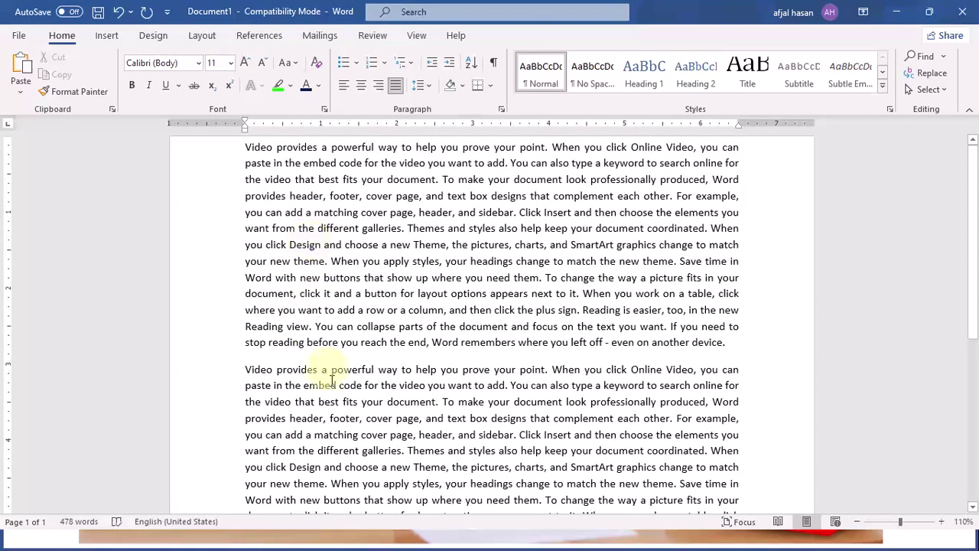
pyautogui.scroll(-1, 329, 379)
pyautogui.scroll(1, 339, 385)
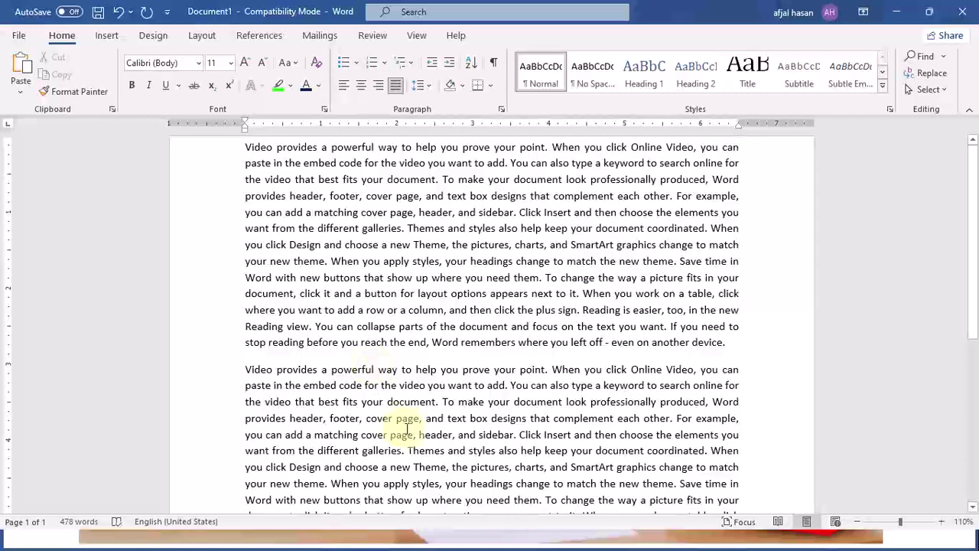
pyautogui.scroll(-3, 758, 408)
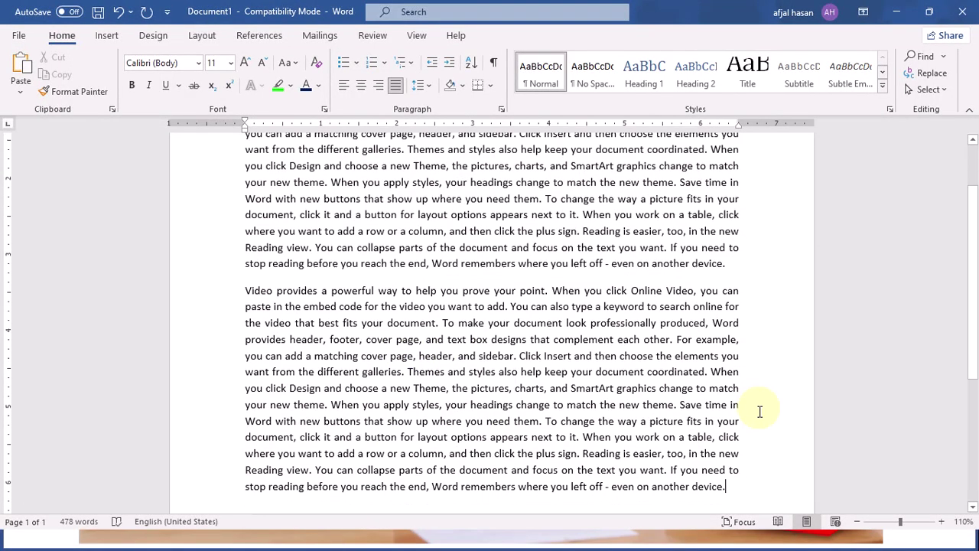
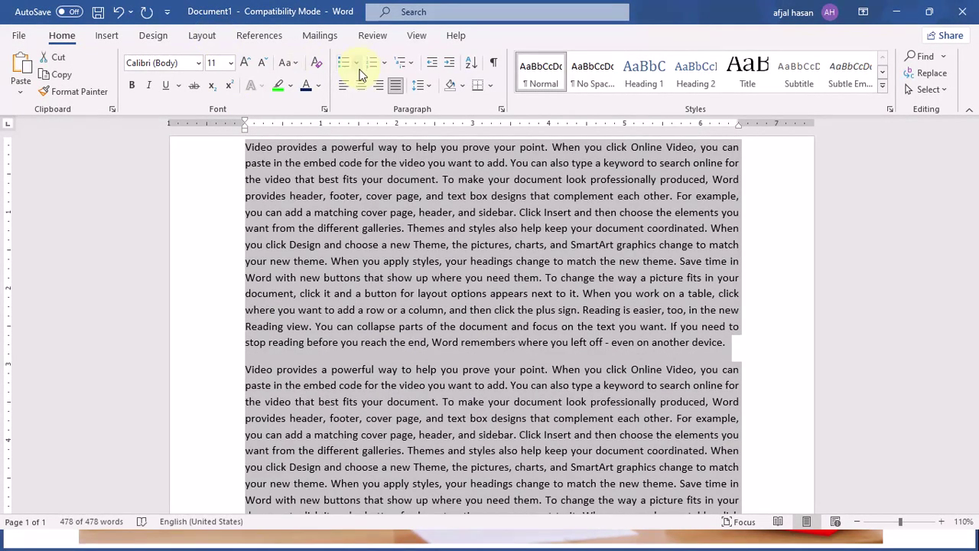
# Step: Try 1.0 line spacing on all the text, then set it back to 1.15
pyautogui.click(419, 85)
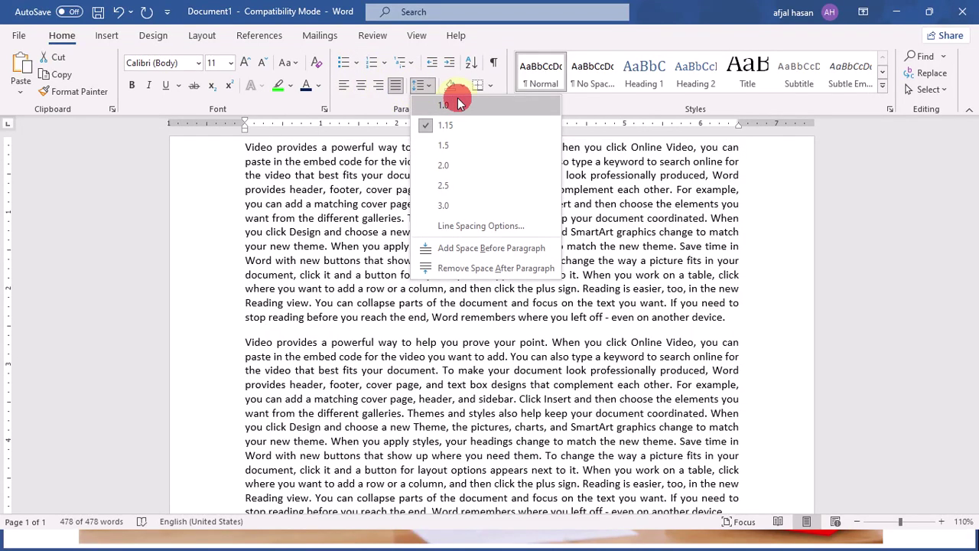
pyautogui.click(447, 105)
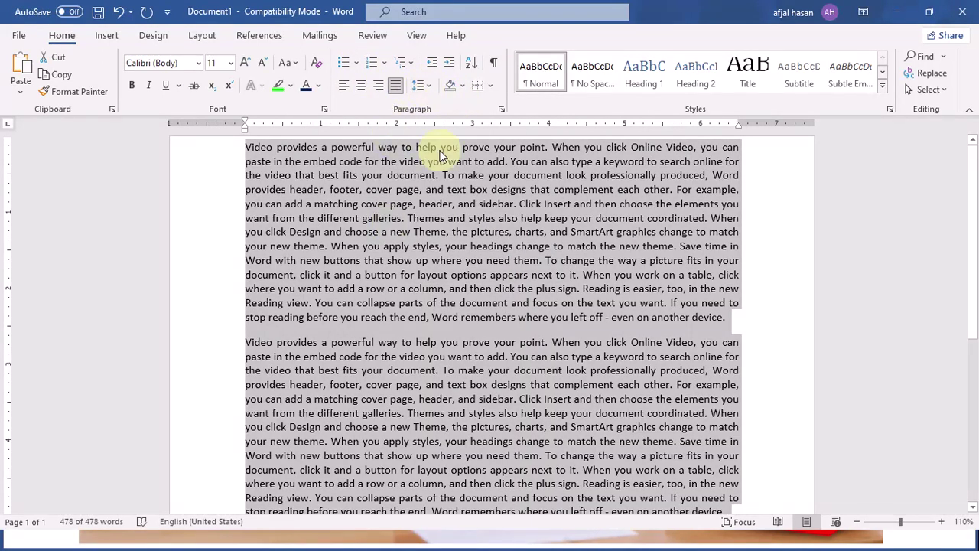
pyautogui.scroll(-4, 482, 243)
pyautogui.scroll(4, 481, 243)
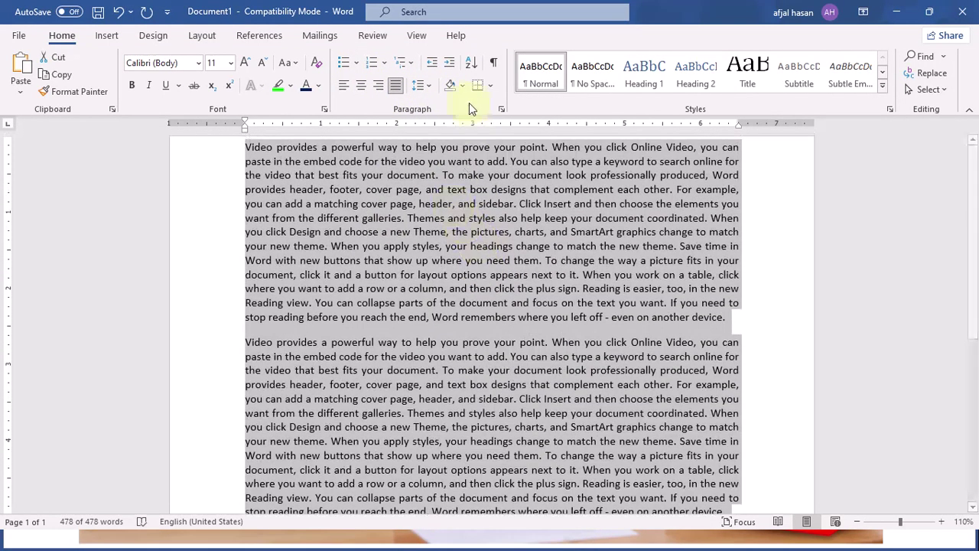
pyautogui.click(420, 85)
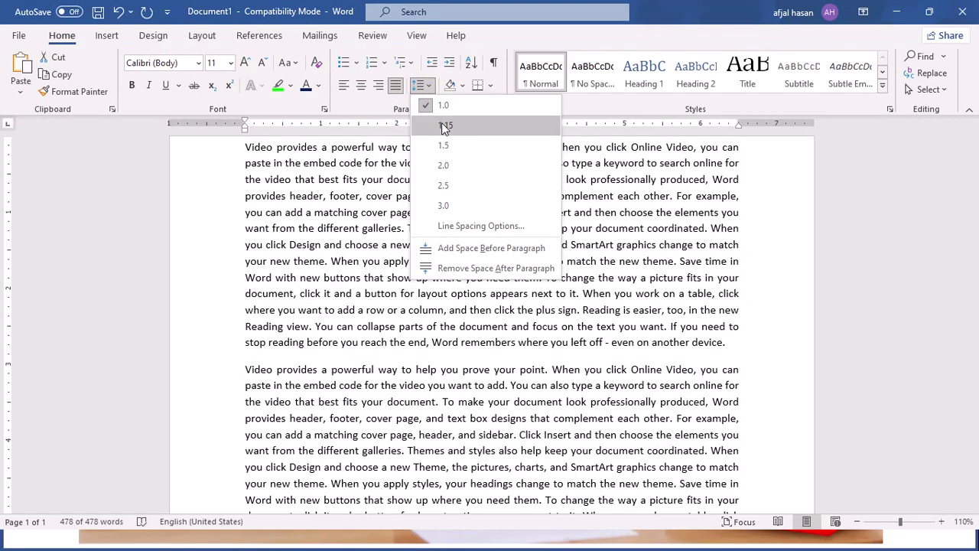
pyautogui.click(445, 125)
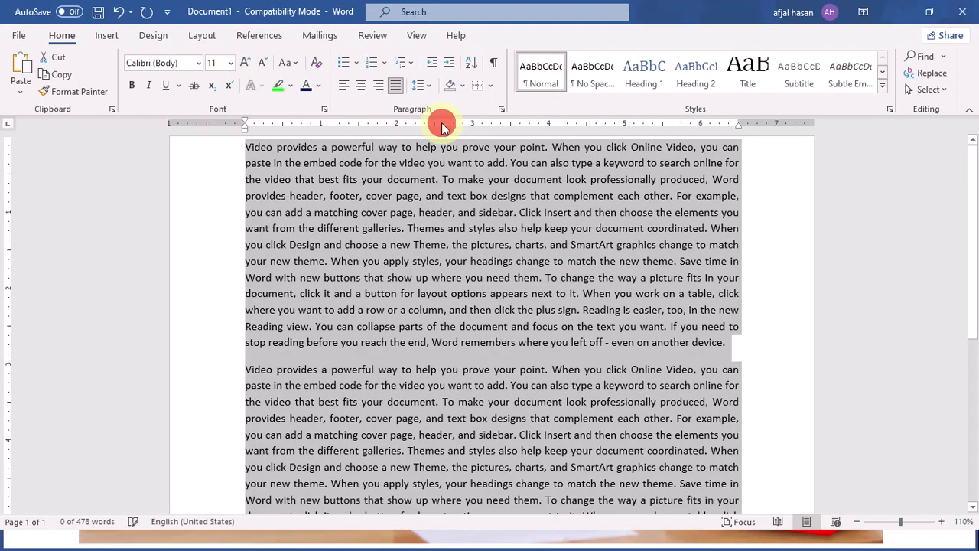
# Step: Set the line spacing of both paragraphs to 1.0
pyautogui.click(420, 84)
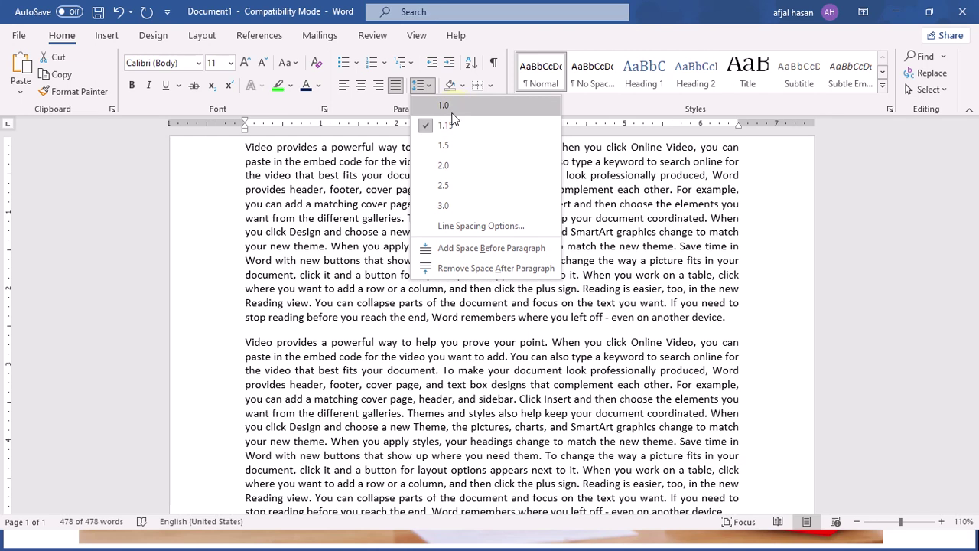
pyautogui.click(456, 106)
pyautogui.click(427, 85)
pyautogui.click(714, 269)
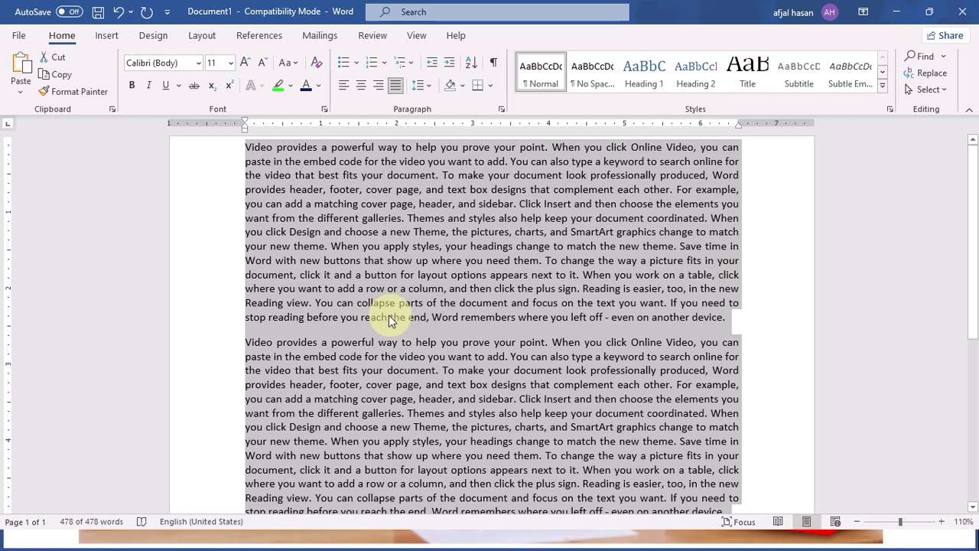
# Step: Try removing the space after both paragraphs, then add that space back
pyautogui.click(420, 85)
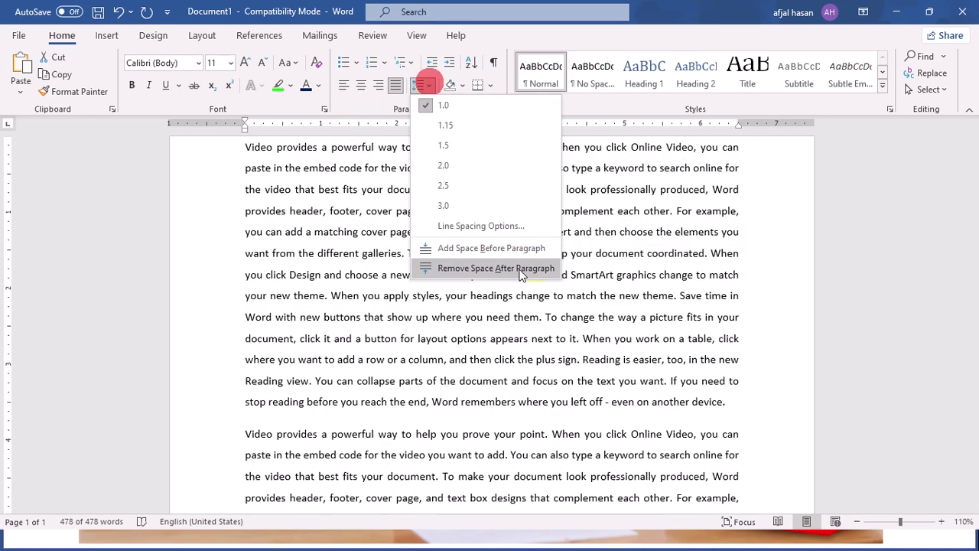
pyautogui.click(498, 270)
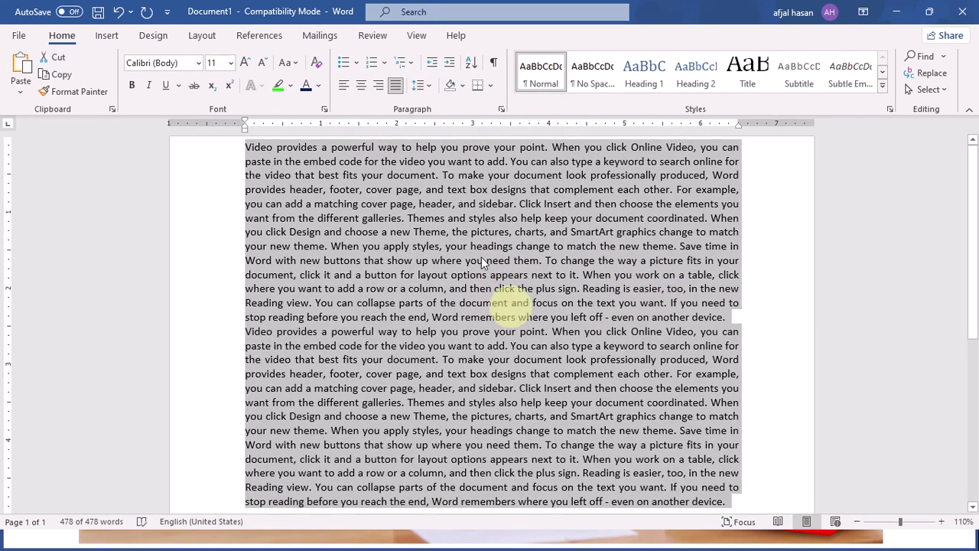
pyautogui.click(417, 89)
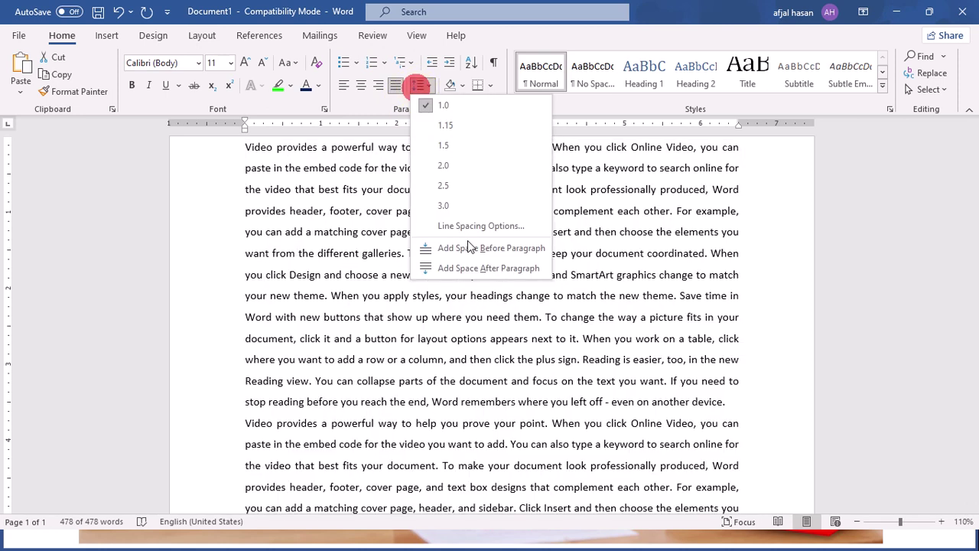
pyautogui.click(448, 269)
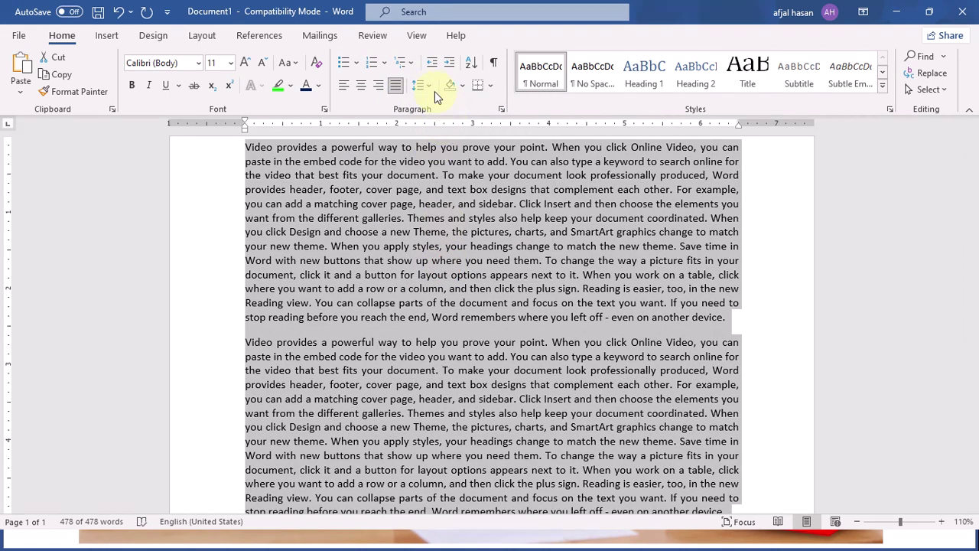
# Step: Add space before both paragraphs and check the result through the end of the text
pyautogui.click(429, 86)
pyautogui.click(470, 250)
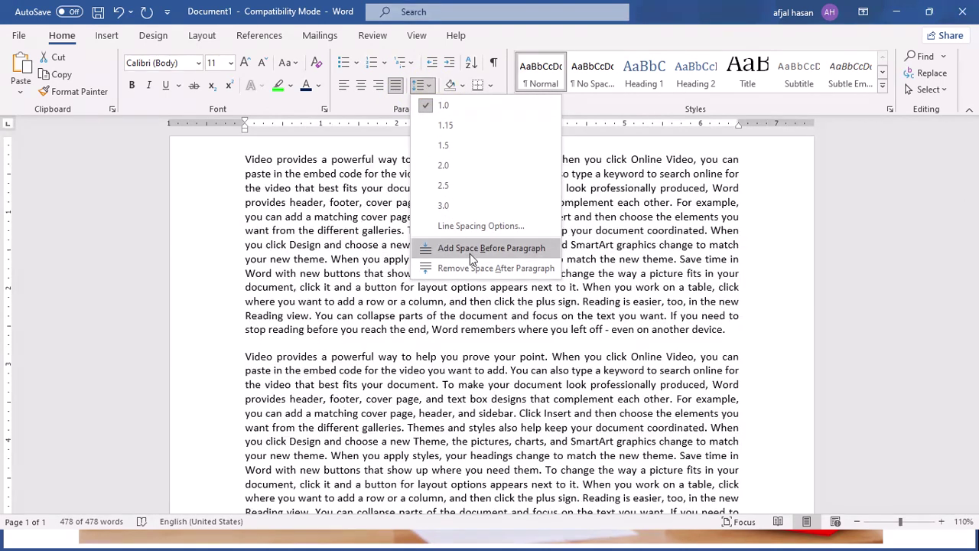
pyautogui.scroll(-7, 382, 268)
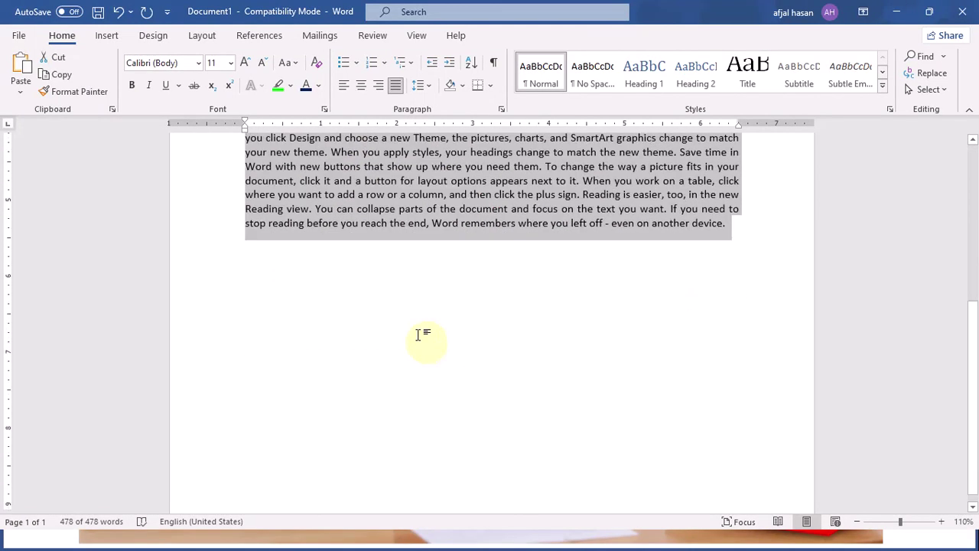
pyautogui.scroll(7, 420, 332)
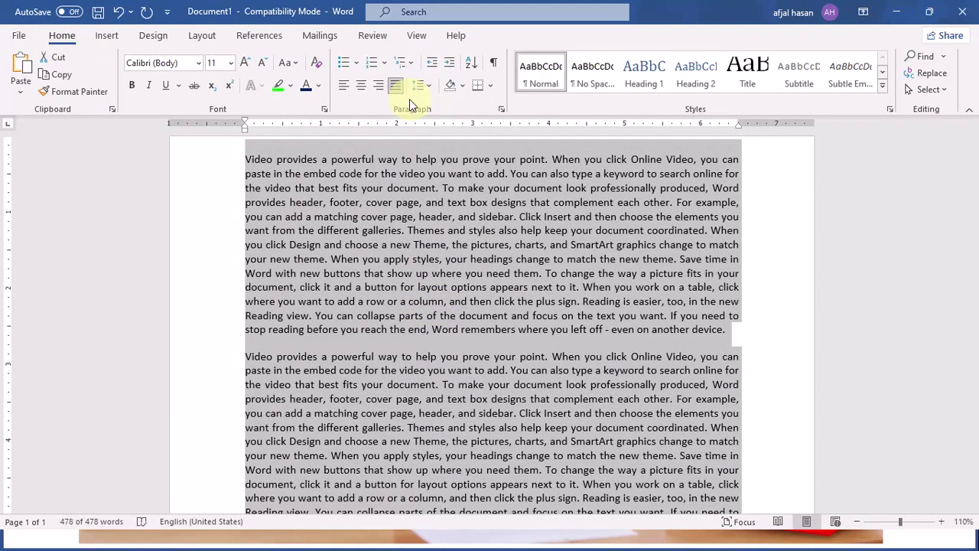
# Step: Shade the first paragraph medium blue and the second paragraph light red using the theme colors
pyautogui.click(430, 173)
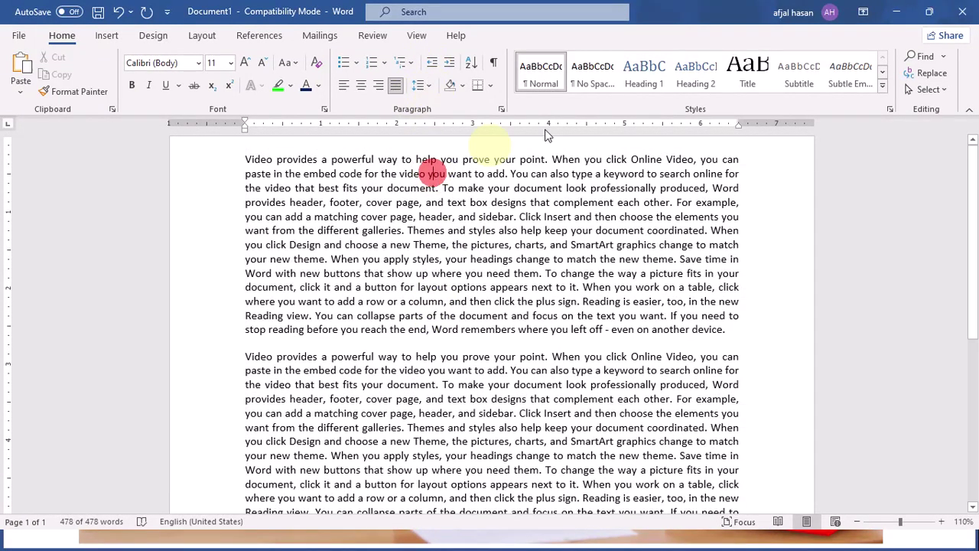
pyautogui.click(464, 90)
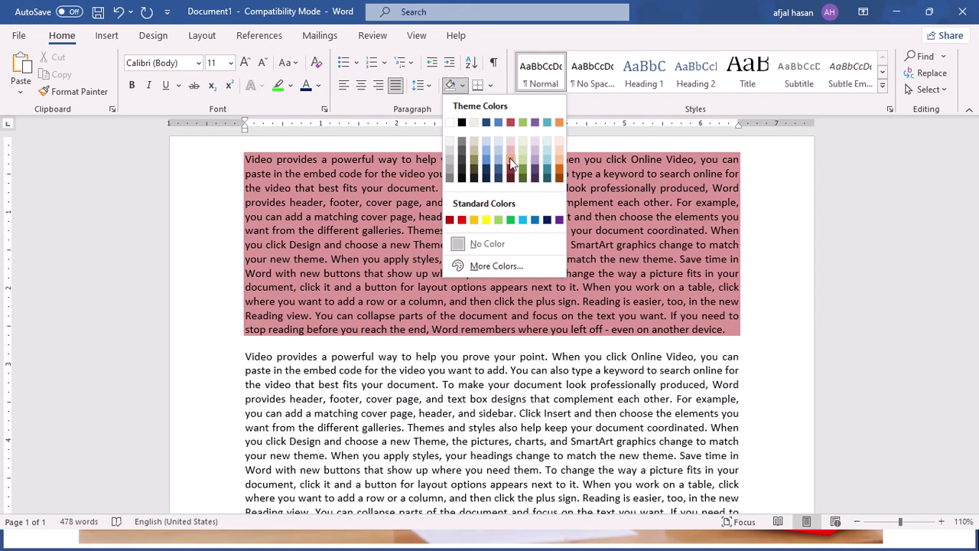
pyautogui.click(490, 160)
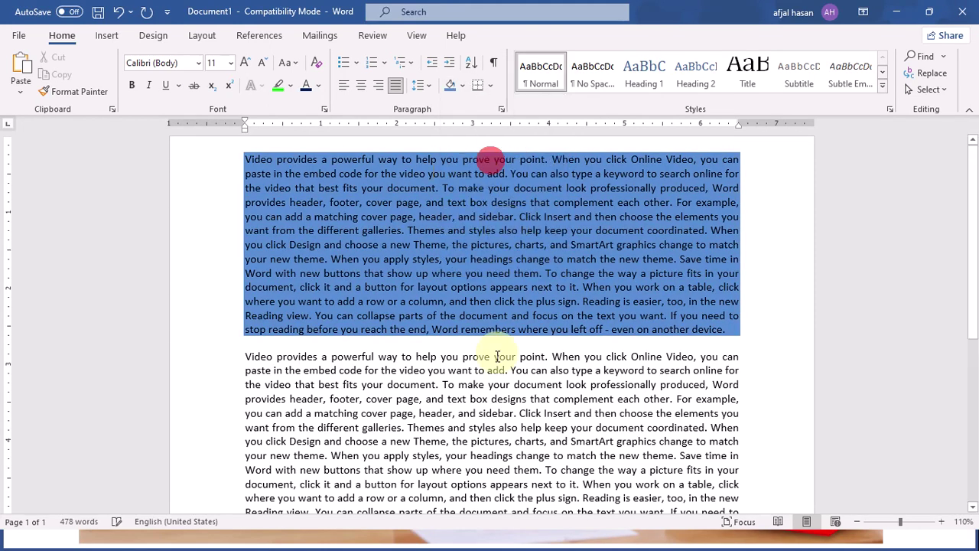
pyautogui.click(463, 85)
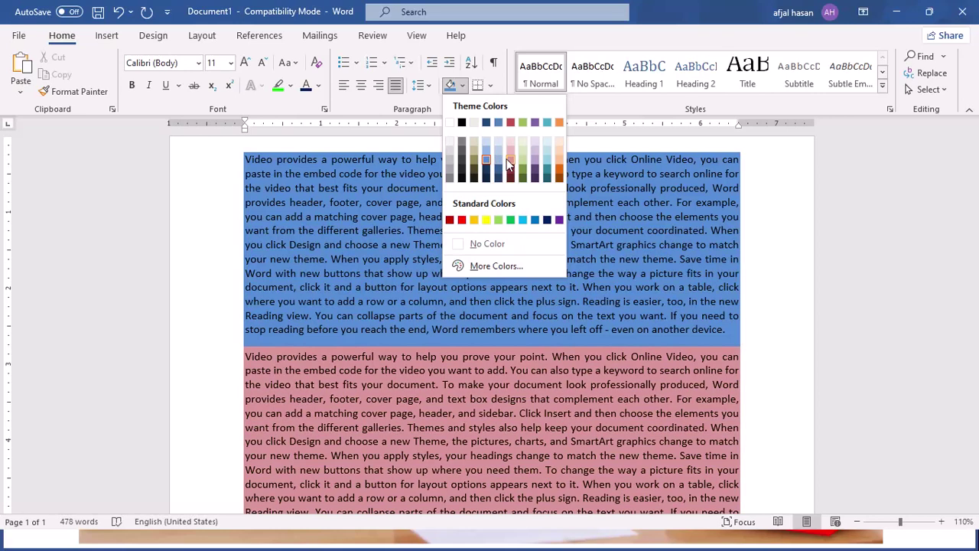
pyautogui.click(510, 164)
pyautogui.scroll(-4, 695, 394)
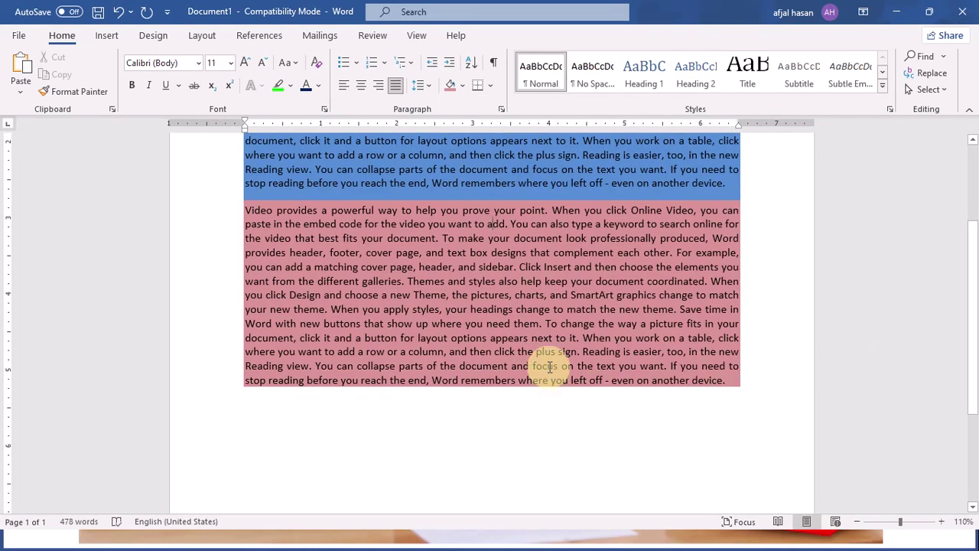
pyautogui.click(546, 366)
pyautogui.scroll(3, 448, 253)
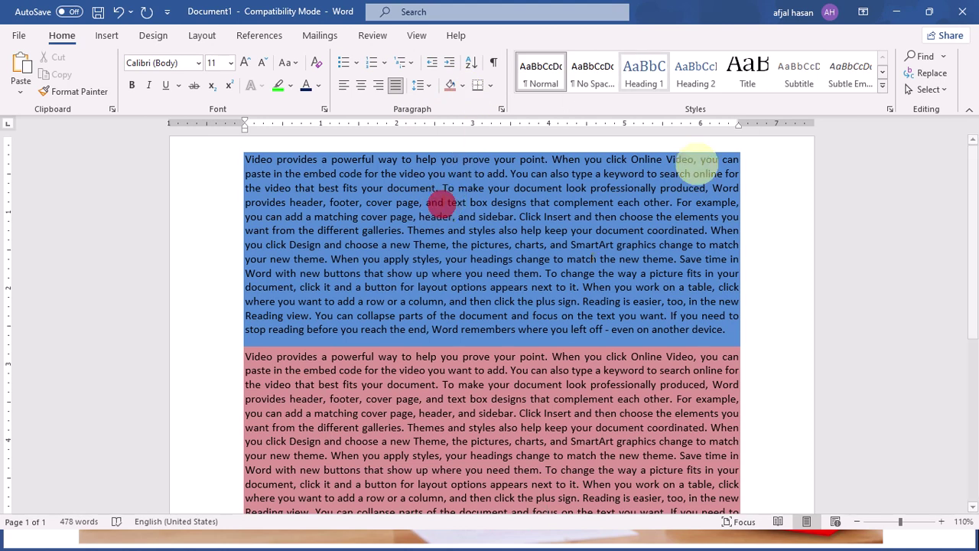
# Step: Apply All Borders to the shaded text and insert an empty line above the first paragraph
pyautogui.click(492, 86)
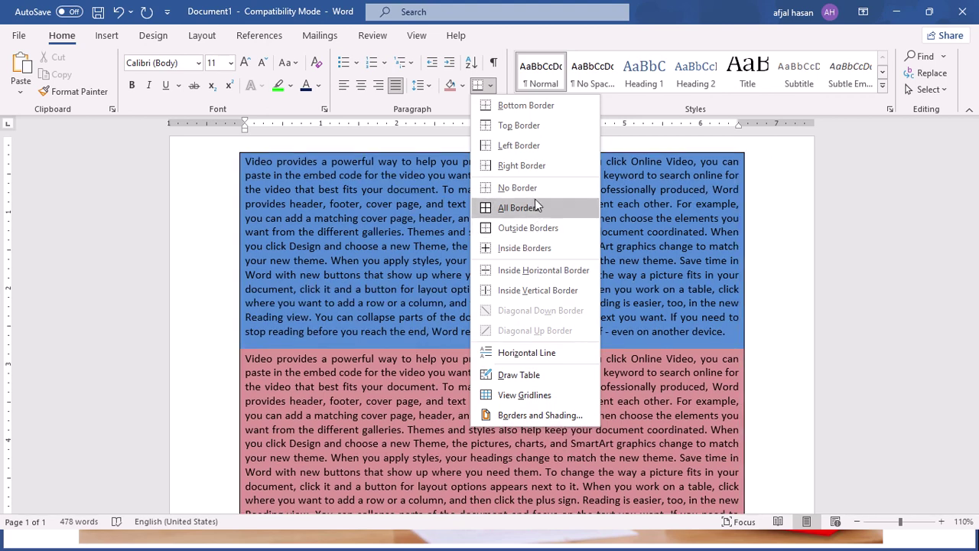
pyautogui.click(520, 207)
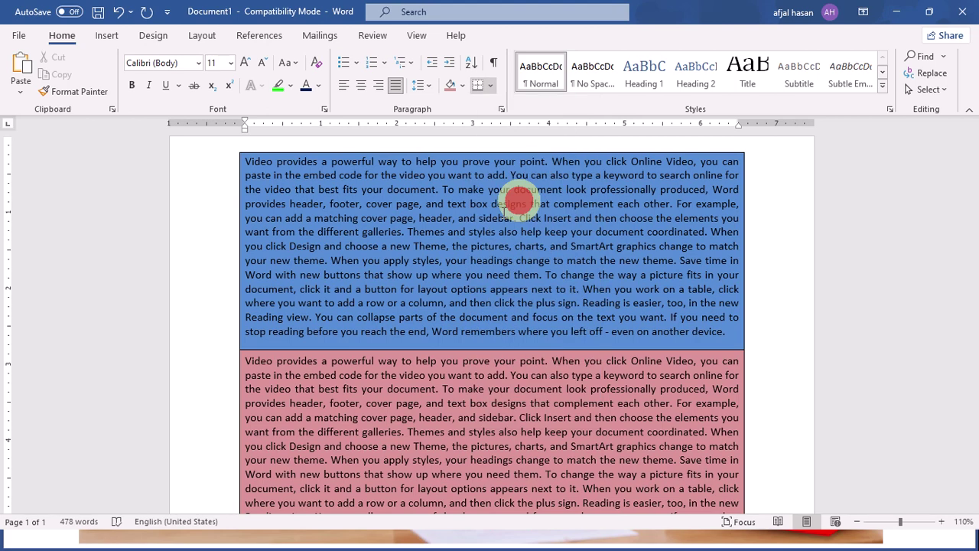
pyautogui.scroll(-3, 470, 291)
pyautogui.scroll(3, 457, 182)
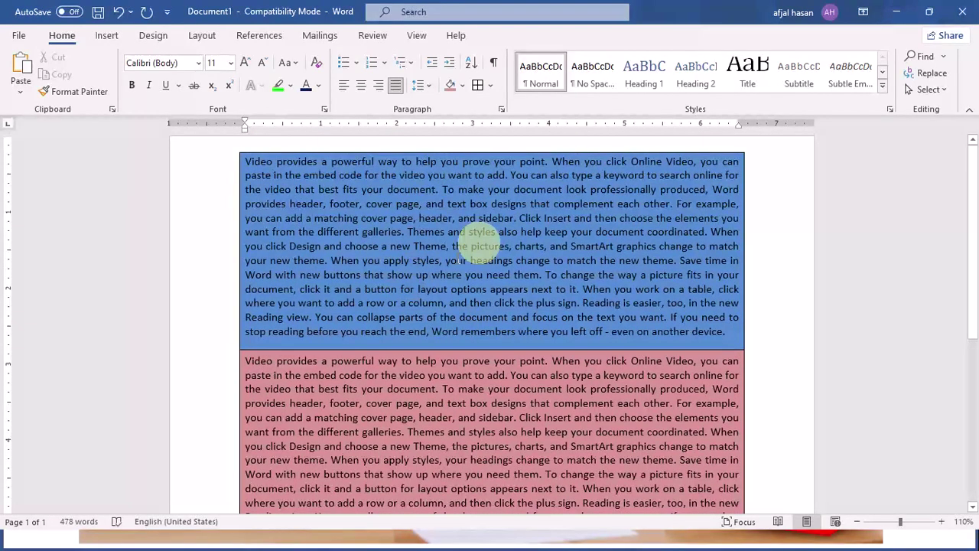
pyautogui.click(246, 163)
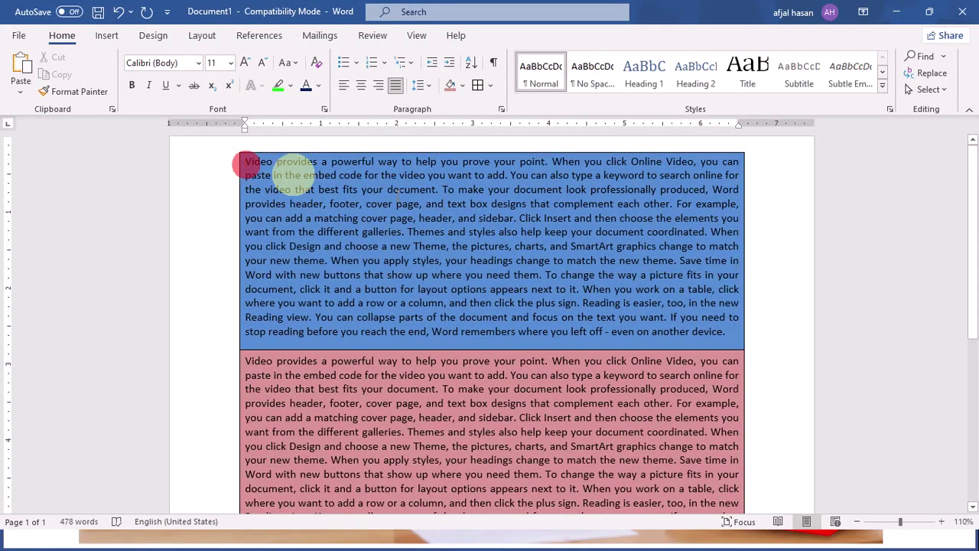
pyautogui.press('Return')
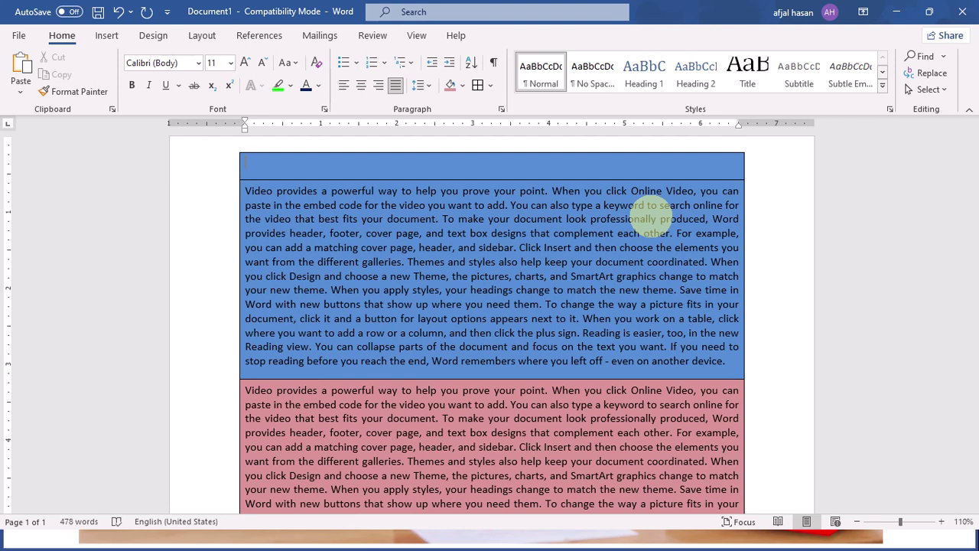
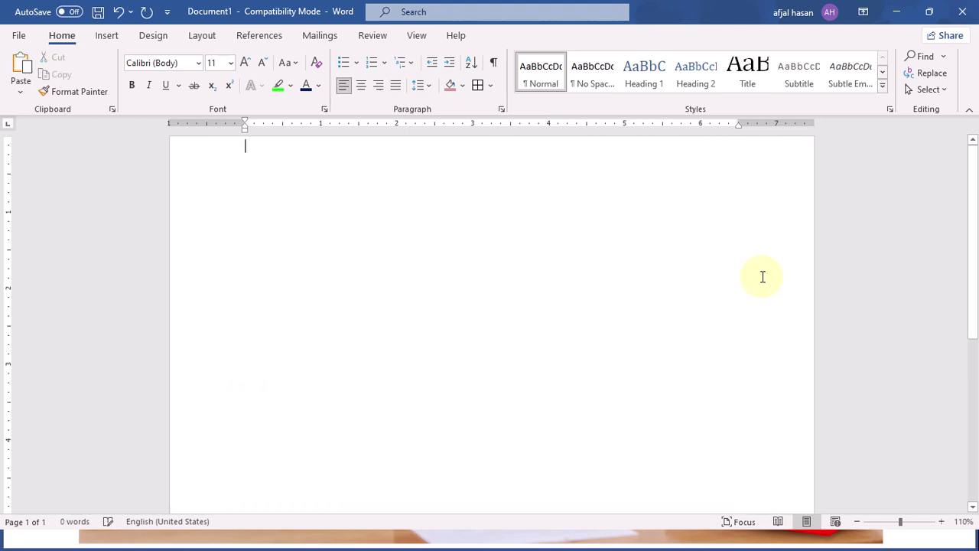
# Step: Enter the heading Days Name in the blank document, followed by Sunday, Monday and Tuesday on separate lines
pyautogui.write('F')
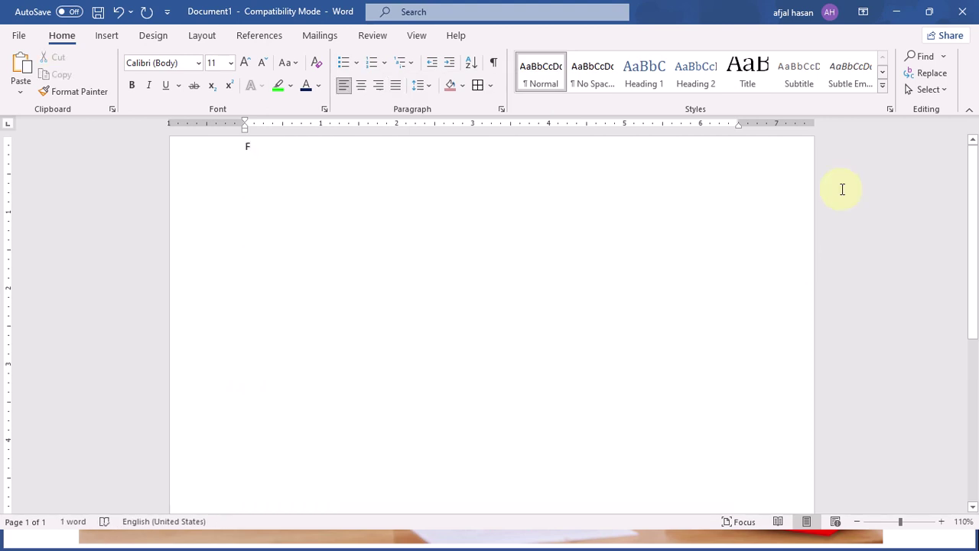
pyautogui.press('BackSpace')
pyautogui.write('Da')
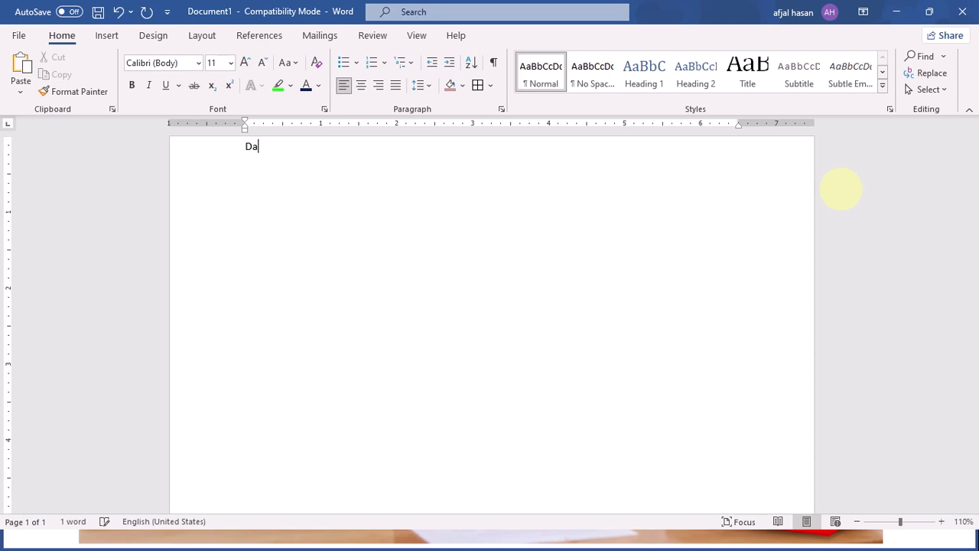
pyautogui.write('ys Name ')
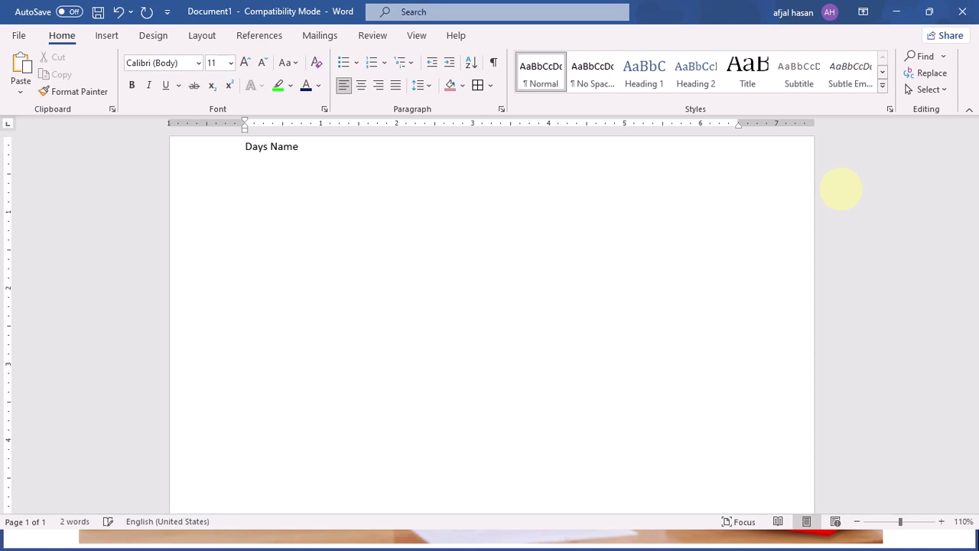
pyautogui.write('Sunda')
pyautogui.press('Return')
pyautogui.write('Monday Tu')
pyautogui.write('es')
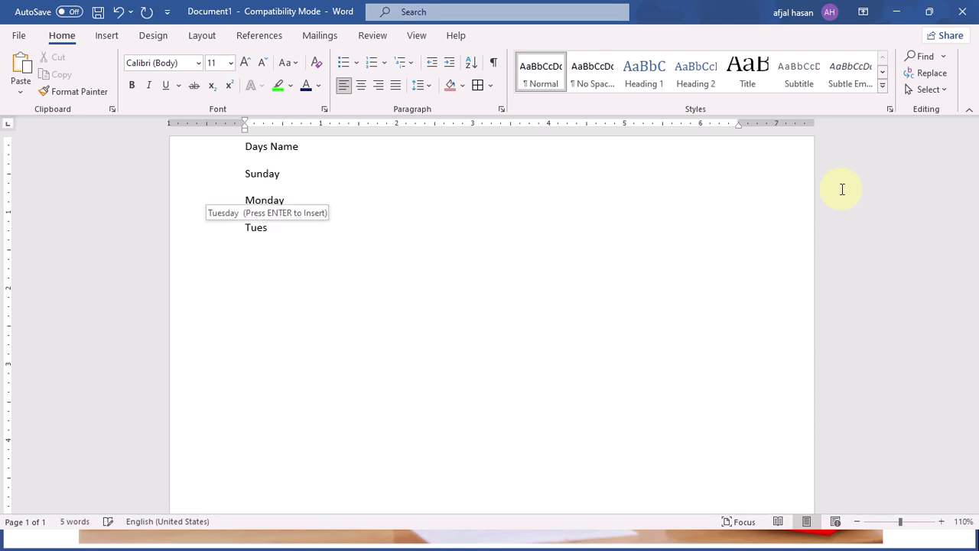
pyautogui.press('Return')
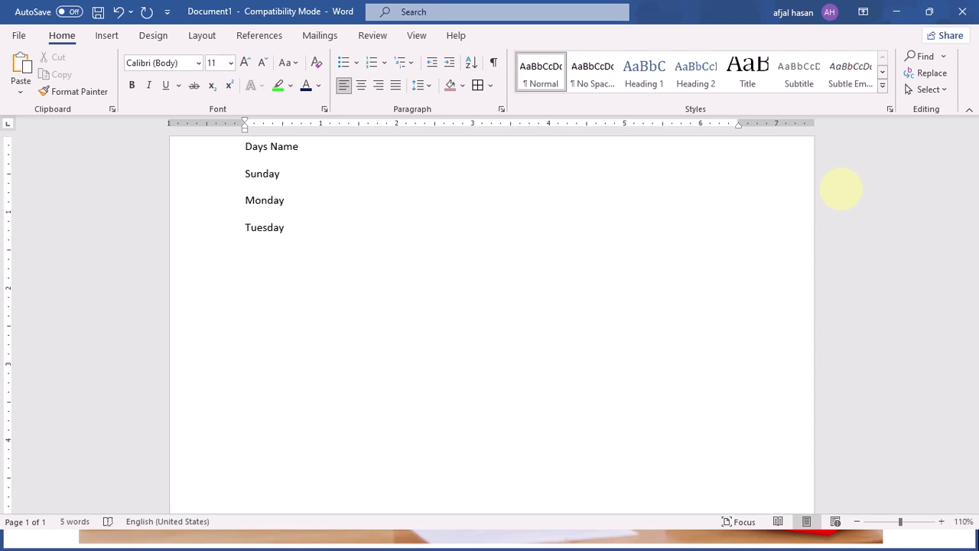
# Step: Continue the list with Wednesday, Thursday, Friday and Saturday, each on its own line
pyautogui.write('n')
pyautogui.press('Return')
pyautogui.write('urs')
pyautogui.press('Return')
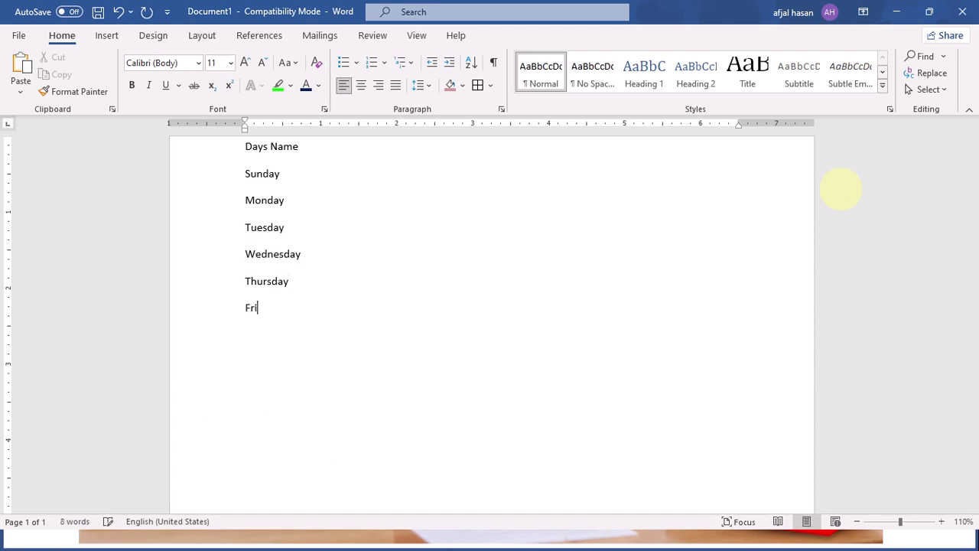
pyautogui.write('da')
pyautogui.write('turda')
pyautogui.write('y')
pyautogui.press('Return')
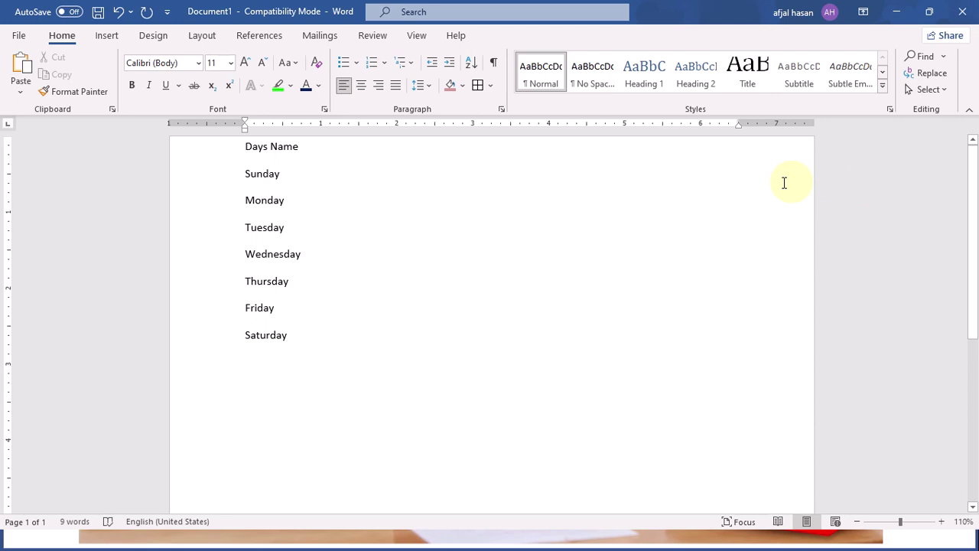
# Step: Make the Days Name heading bold
pyautogui.moveTo(333, 156); pyautogui.dragTo(247, 148)
pyautogui.click(130, 86)
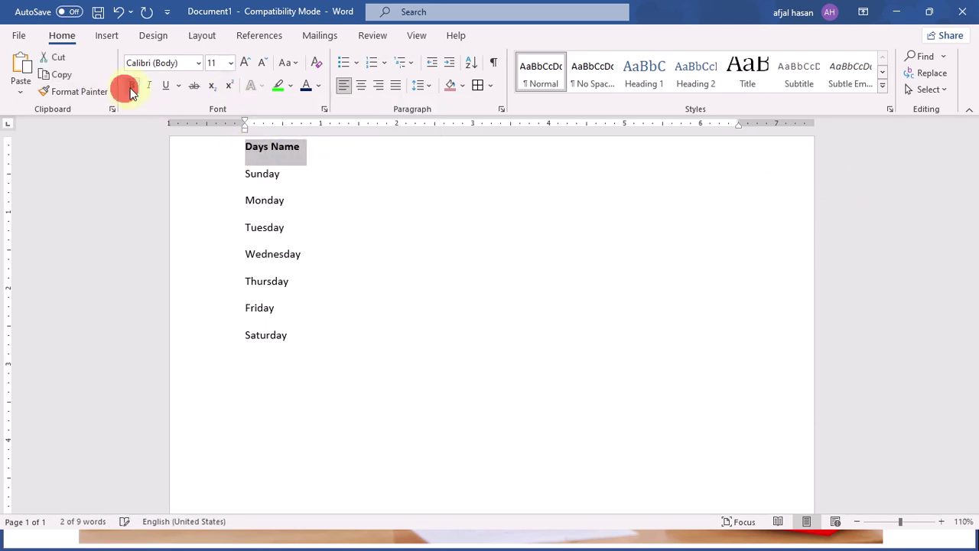
# Step: Toggle the Days Name heading's bold off and back on, and enlarge its font size to 20
pyautogui.click(132, 86)
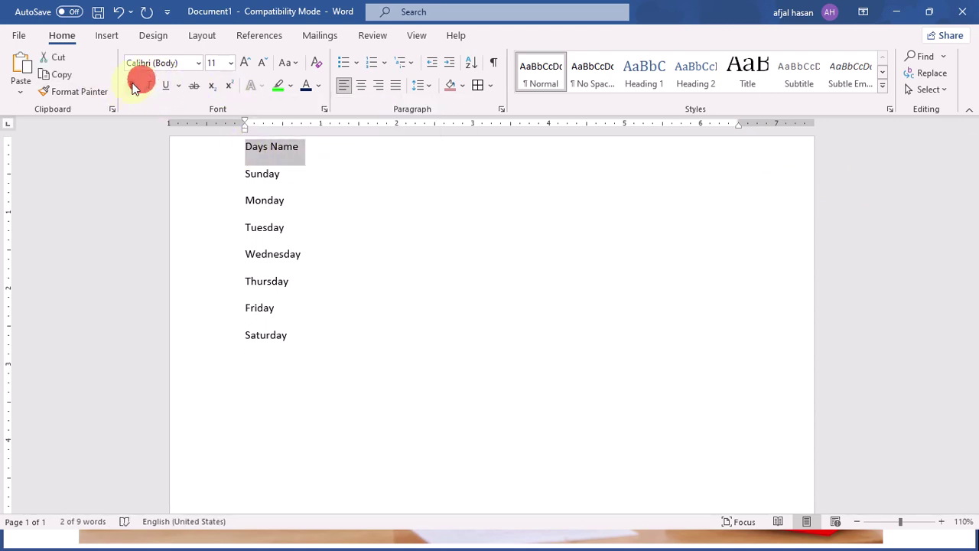
pyautogui.click(131, 86)
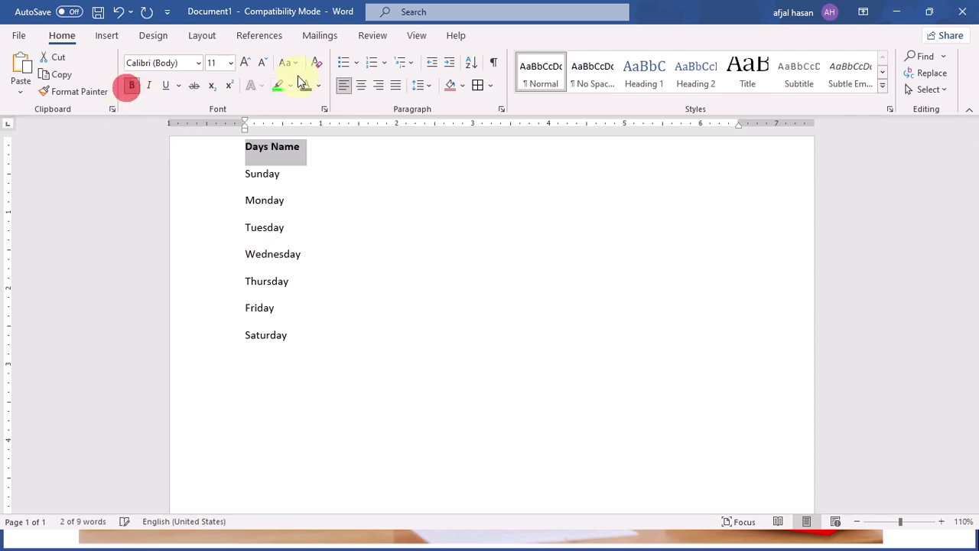
pyautogui.click(250, 62)
pyautogui.click(250, 62)
pyautogui.click(250, 62)
pyautogui.click(251, 62)
pyautogui.click(250, 62)
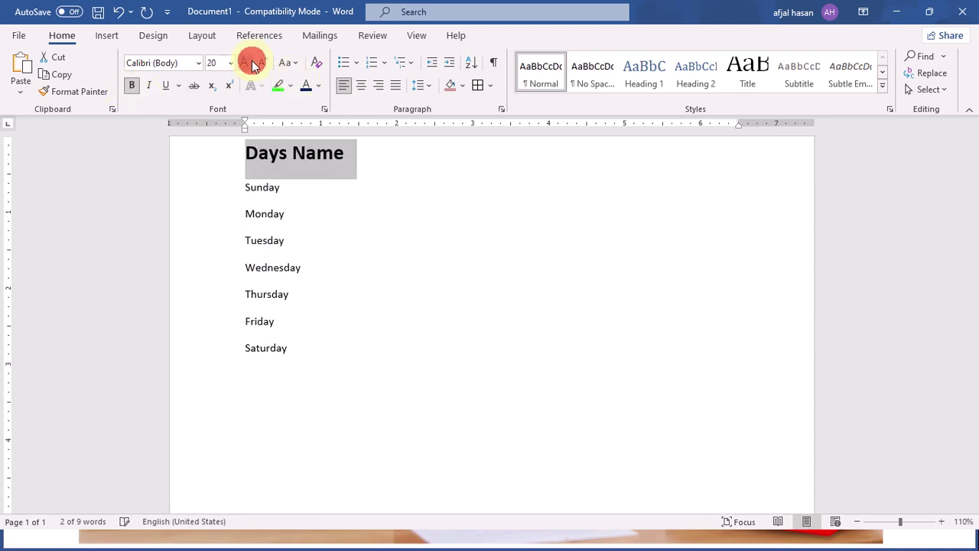
# Step: Give the Days Name heading a double underline and colour the underline red
pyautogui.click(178, 86)
pyautogui.click(191, 125)
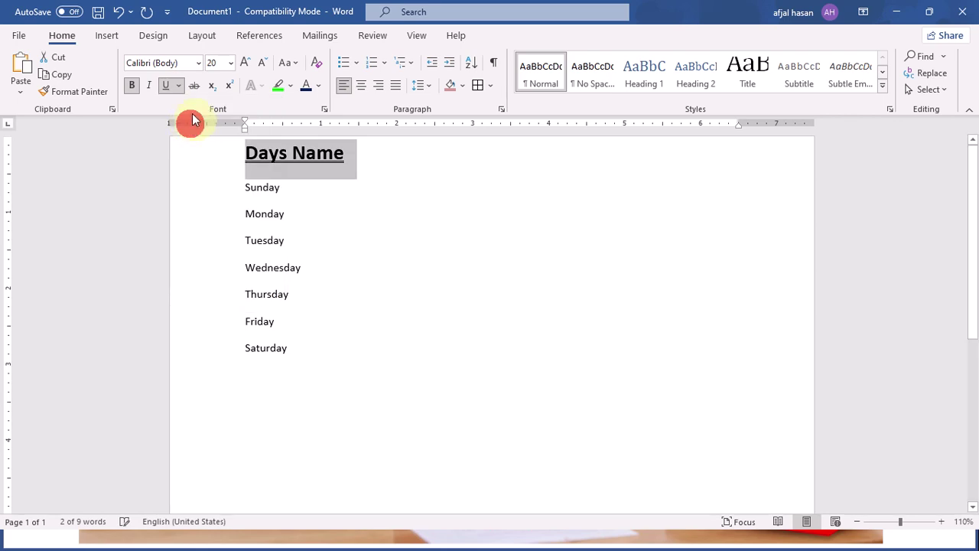
pyautogui.click(179, 86)
pyautogui.moveTo(245, 299)
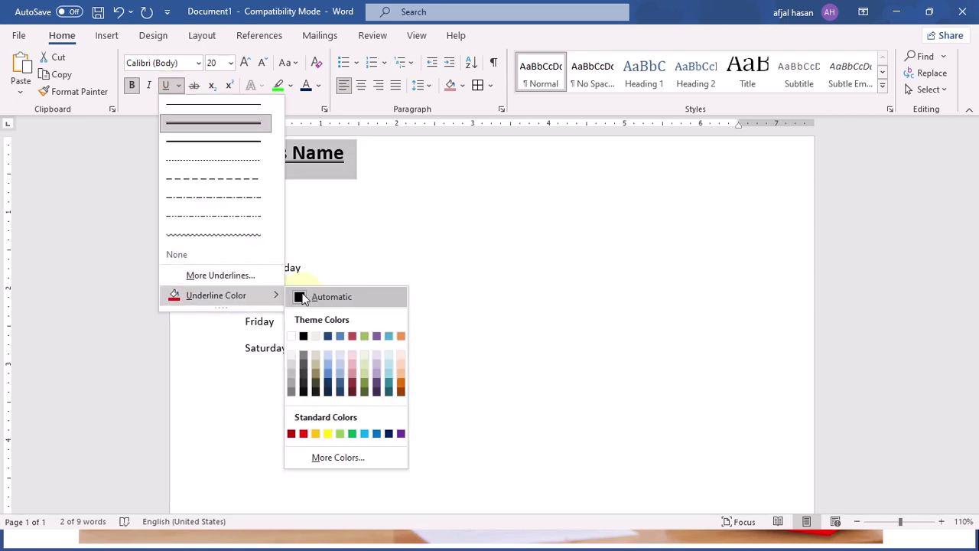
pyautogui.click(303, 434)
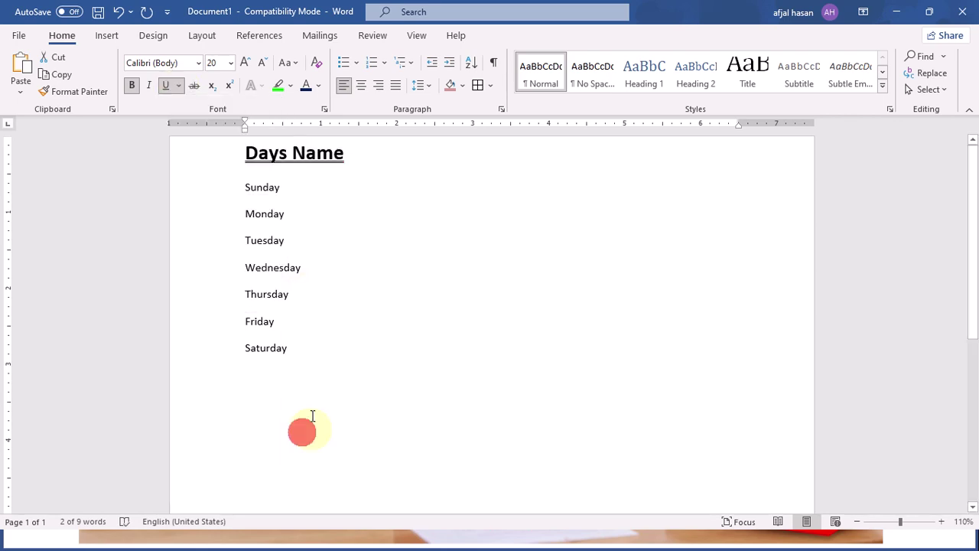
pyautogui.click(280, 189)
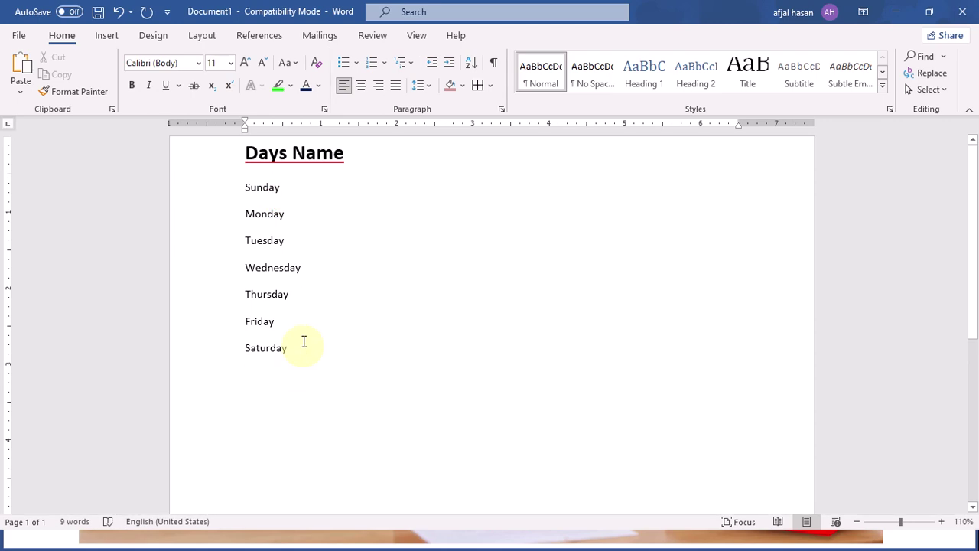
# Step: Select the lines Sunday through Saturday and open the symbol chooser for defining a new bullet
pyautogui.moveTo(298, 347); pyautogui.dragTo(243, 187)
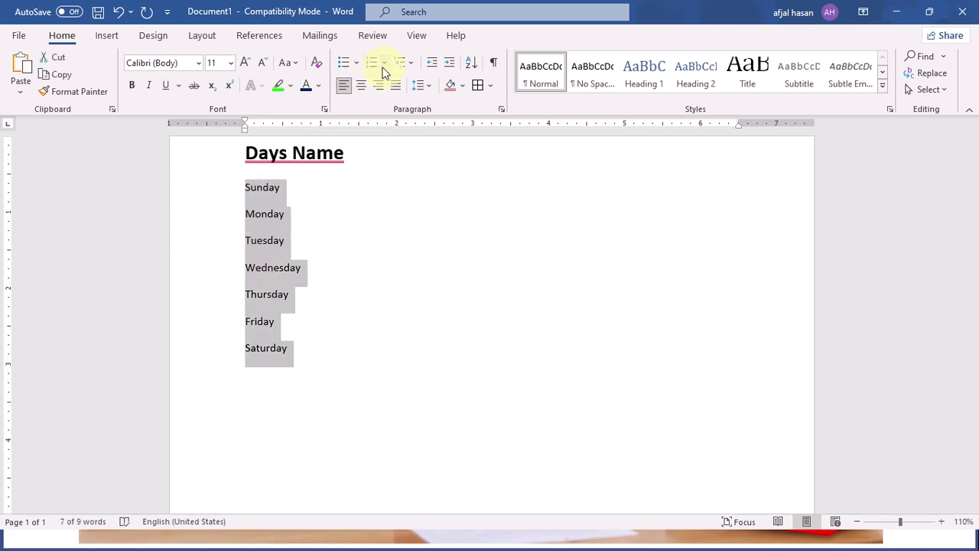
pyautogui.click(357, 62)
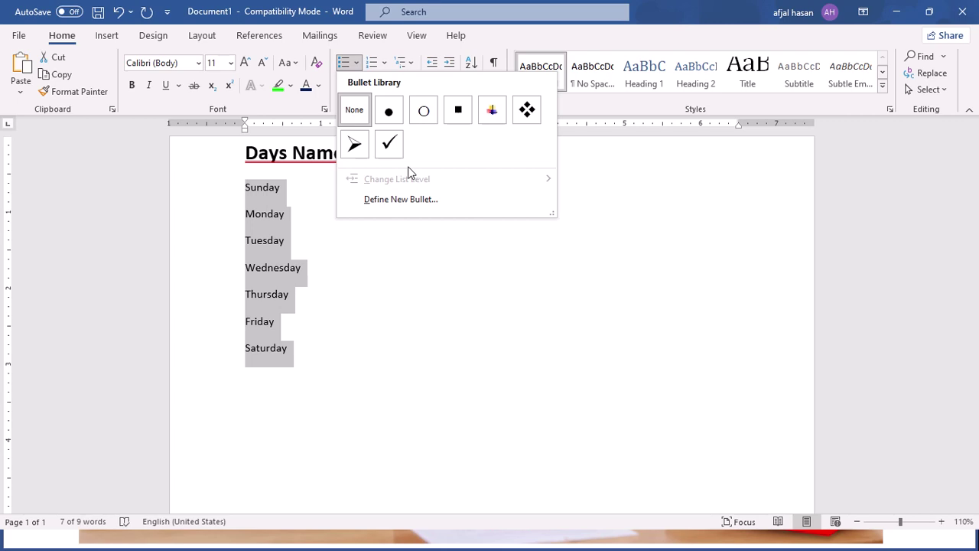
pyautogui.click(405, 199)
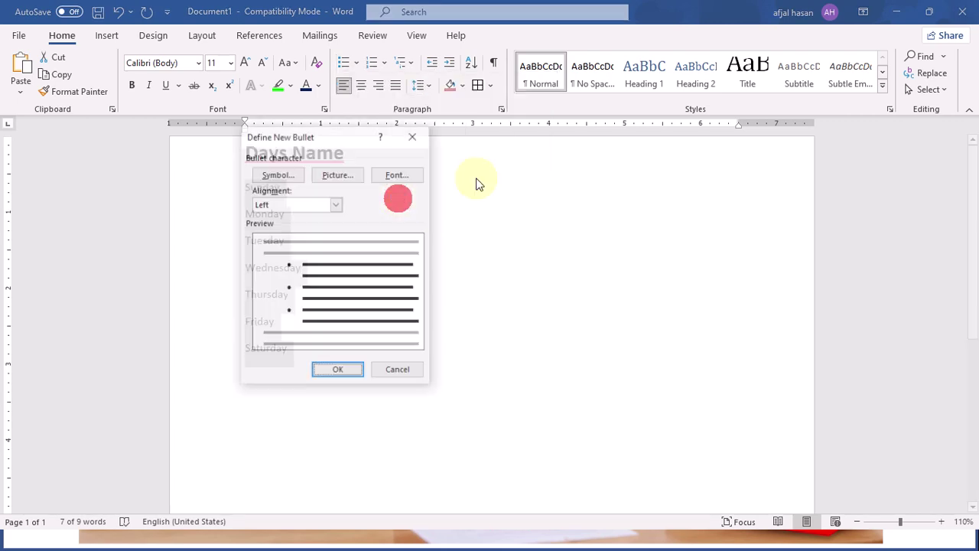
pyautogui.click(296, 176)
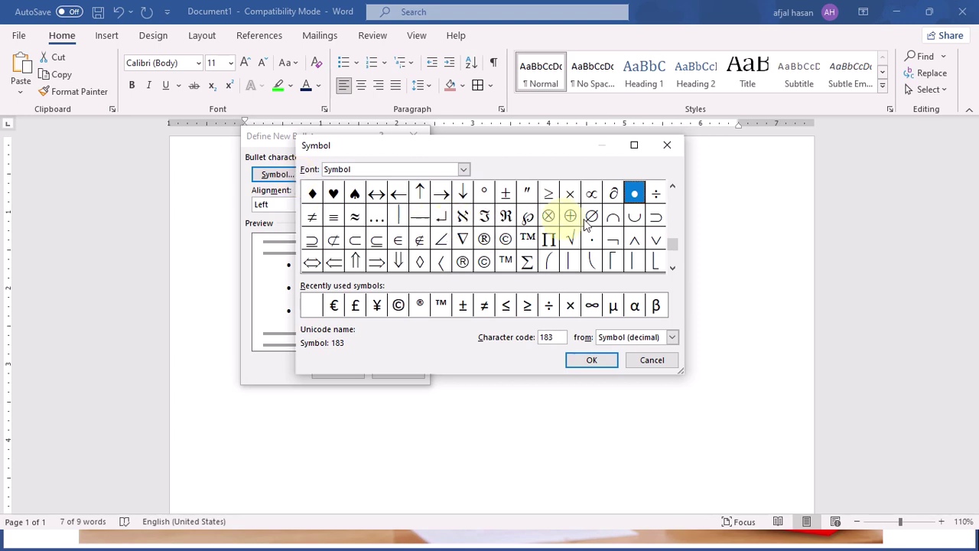
# Step: Look through the Symbol font's characters, set the bullet symbol's font to Wingdings and accept the symbol
pyautogui.click(673, 268)
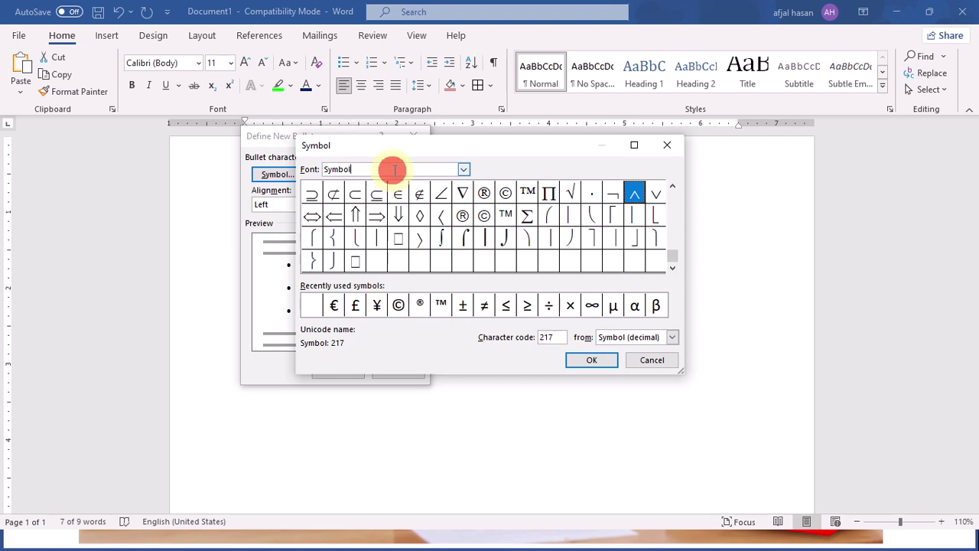
pyautogui.click(463, 170)
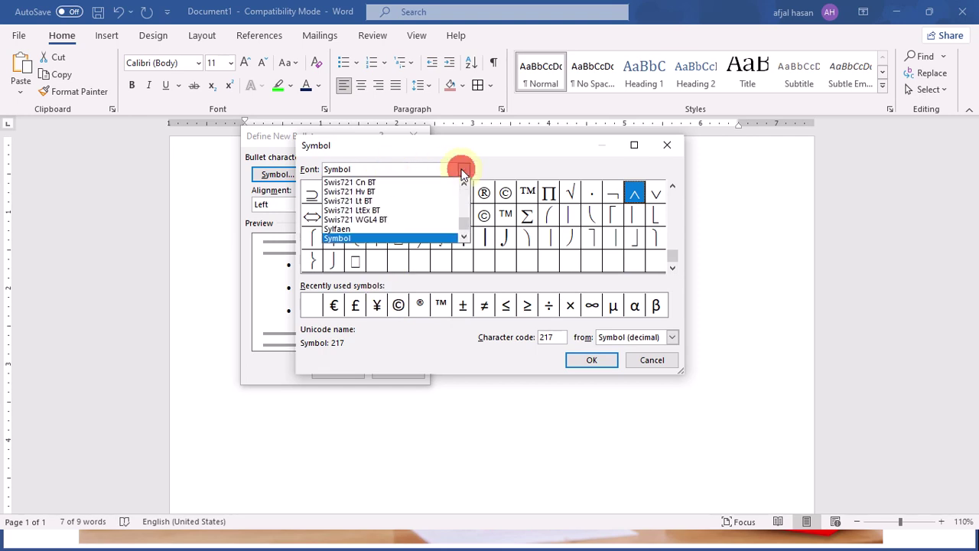
pyautogui.click(349, 237)
pyautogui.click(670, 256)
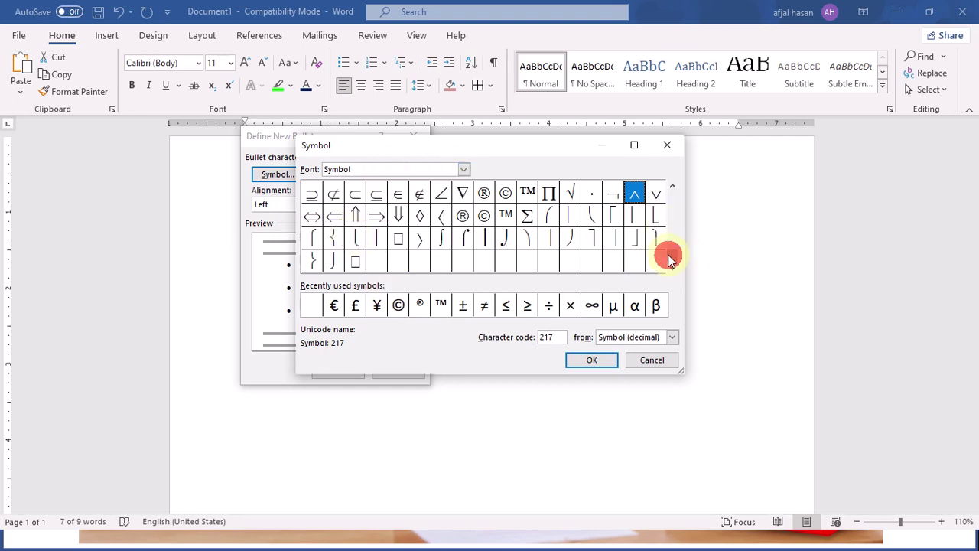
pyautogui.moveTo(674, 257); pyautogui.dragTo(677, 186)
pyautogui.click(361, 174)
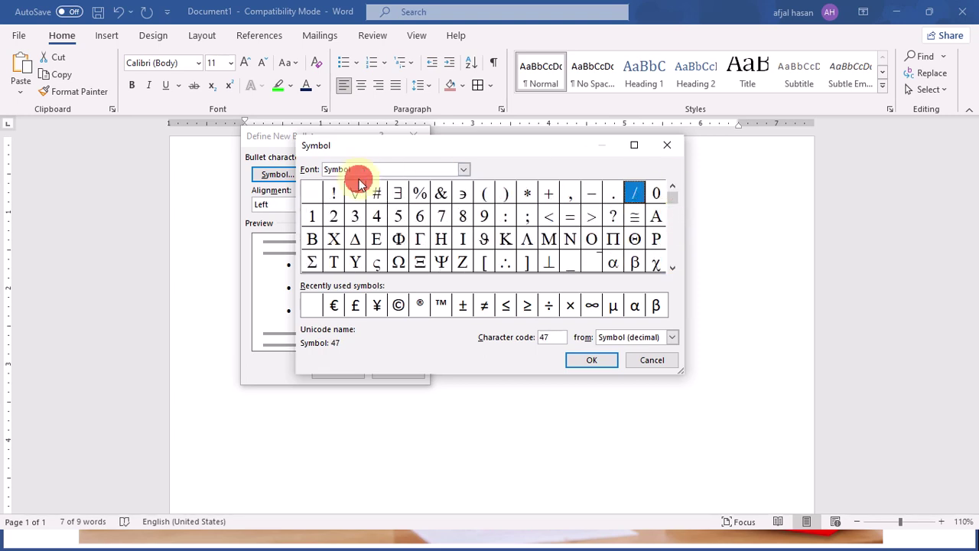
pyautogui.click(464, 169)
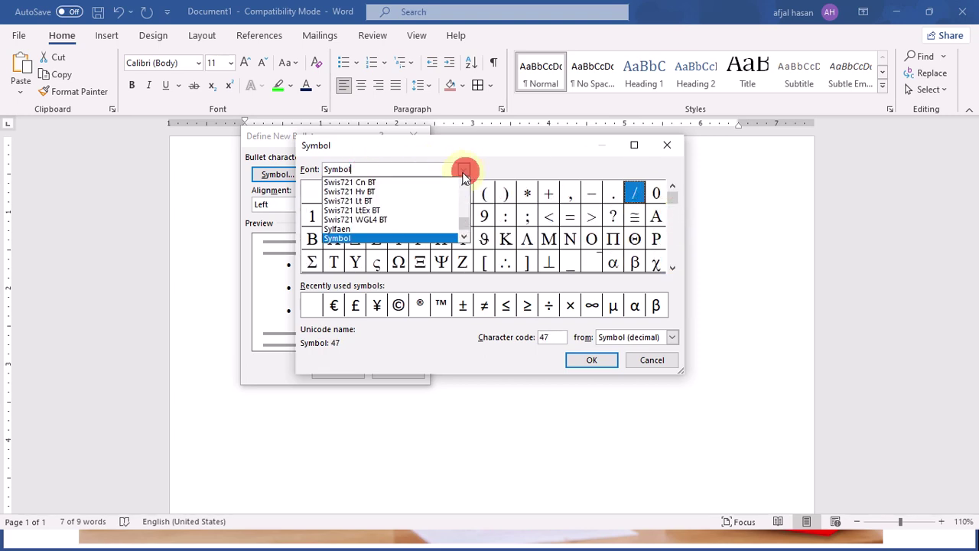
pyautogui.click(378, 170)
pyautogui.write('wind')
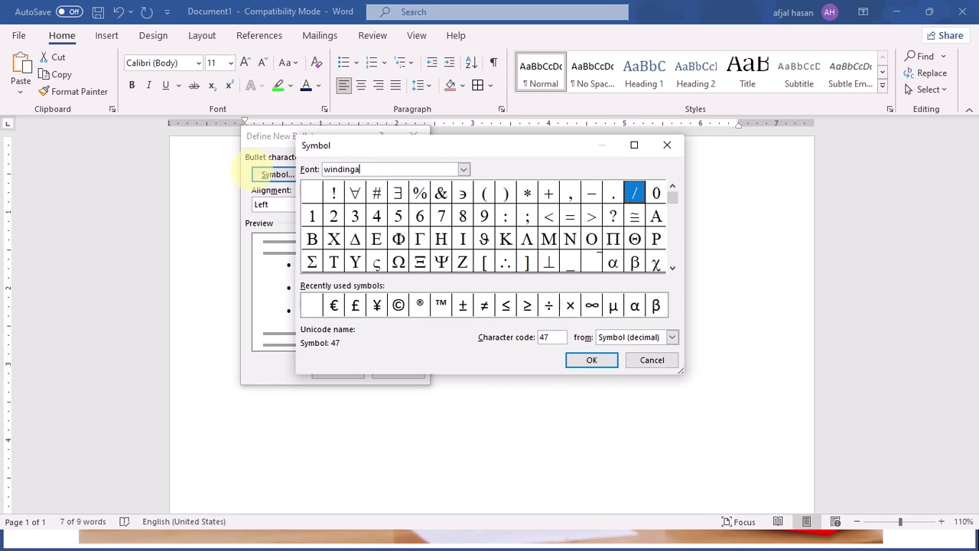
pyautogui.write('ings')
pyautogui.press('Return')
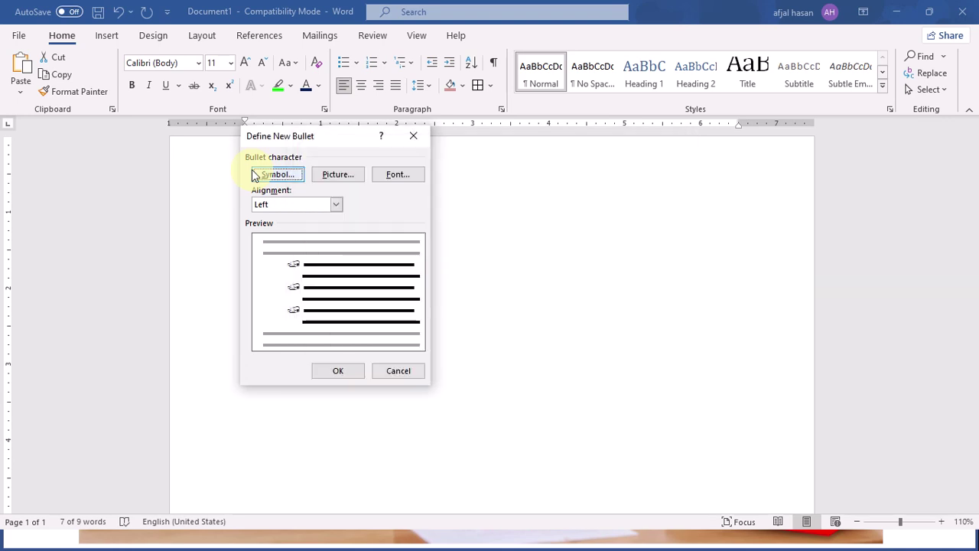
# Step: Choose the Wingdings right-pointing hand, character code 70, as the new bullet and apply it to the seven day names
pyautogui.click(254, 170)
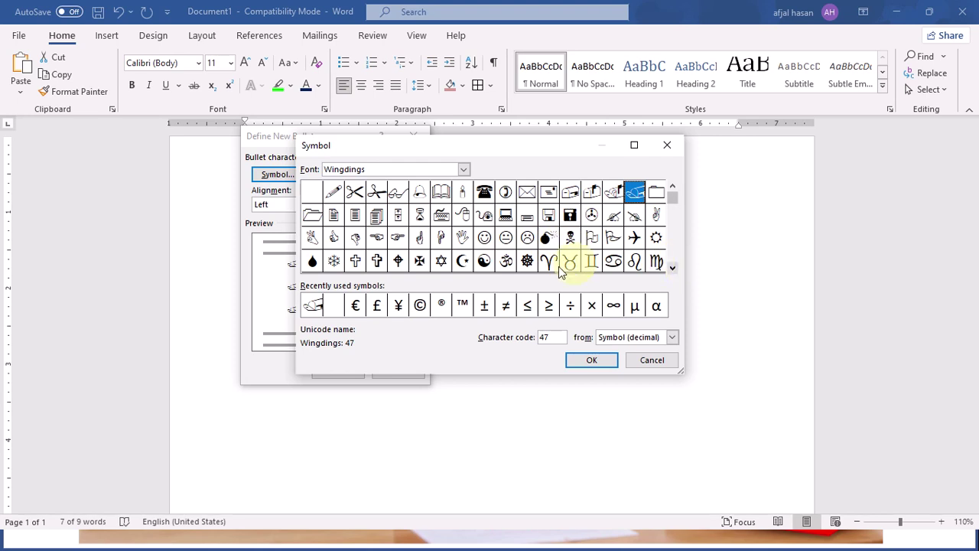
pyautogui.click(397, 237)
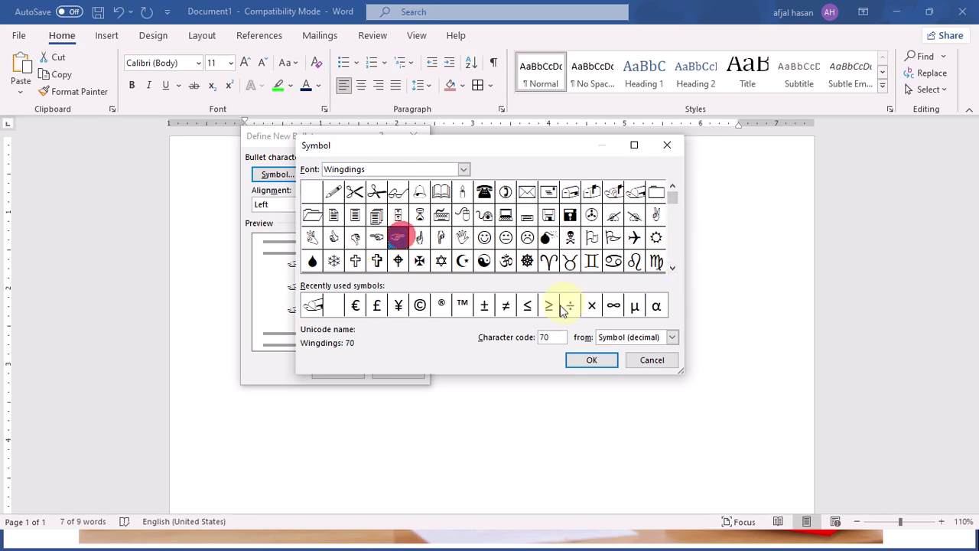
pyautogui.click(589, 360)
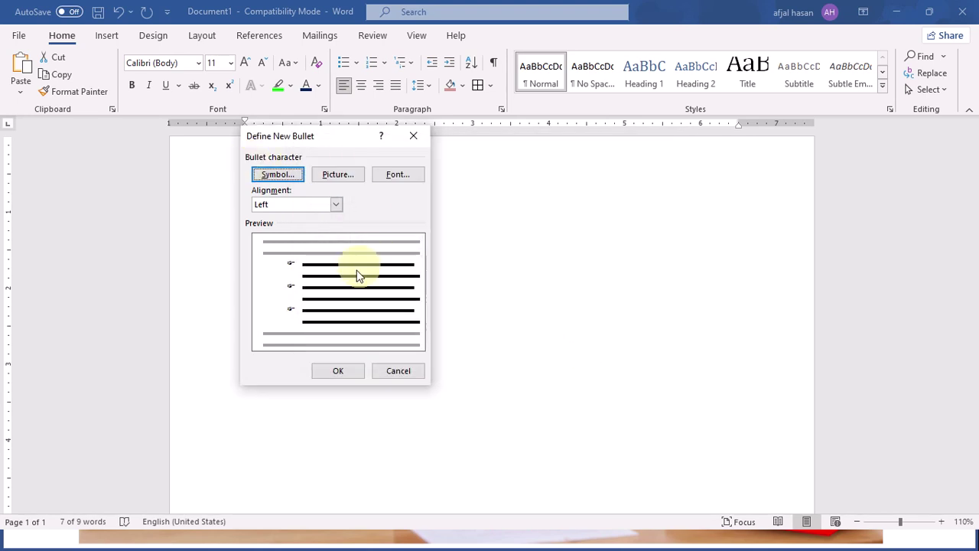
pyautogui.click(333, 366)
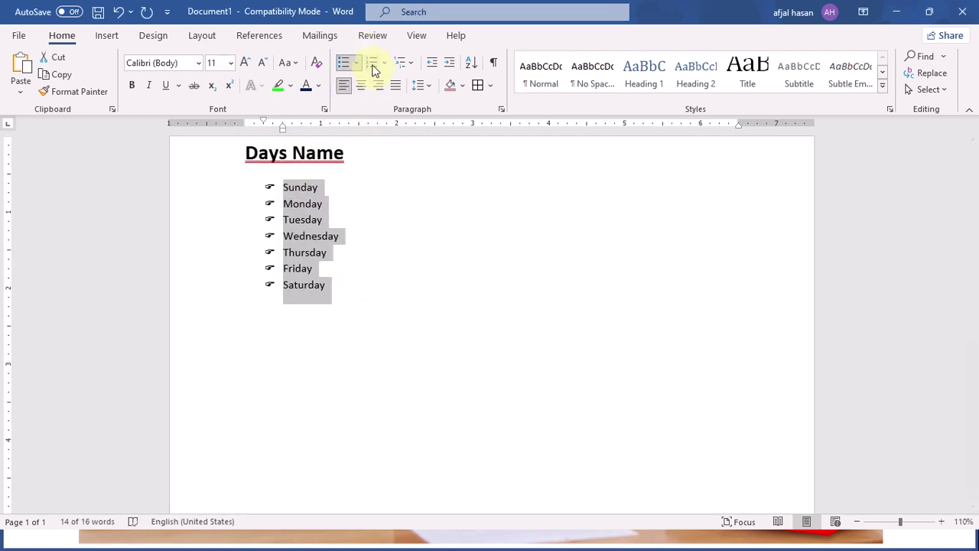
pyautogui.moveTo(355, 284); pyautogui.dragTo(280, 186)
pyautogui.click(353, 287)
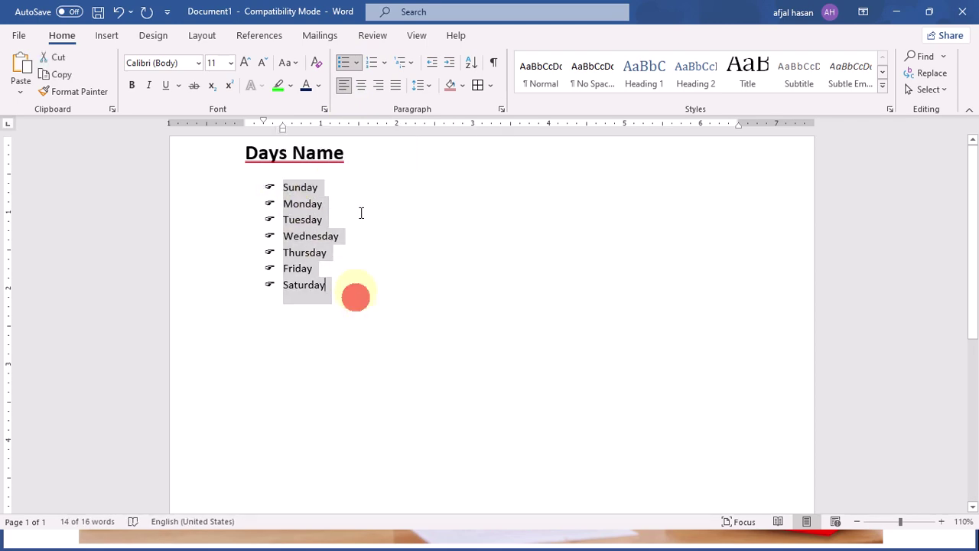
# Step: Replace the pointing-hand bullets on the day list with 1., 2., 3. numbering
pyautogui.click(385, 63)
pyautogui.click(356, 62)
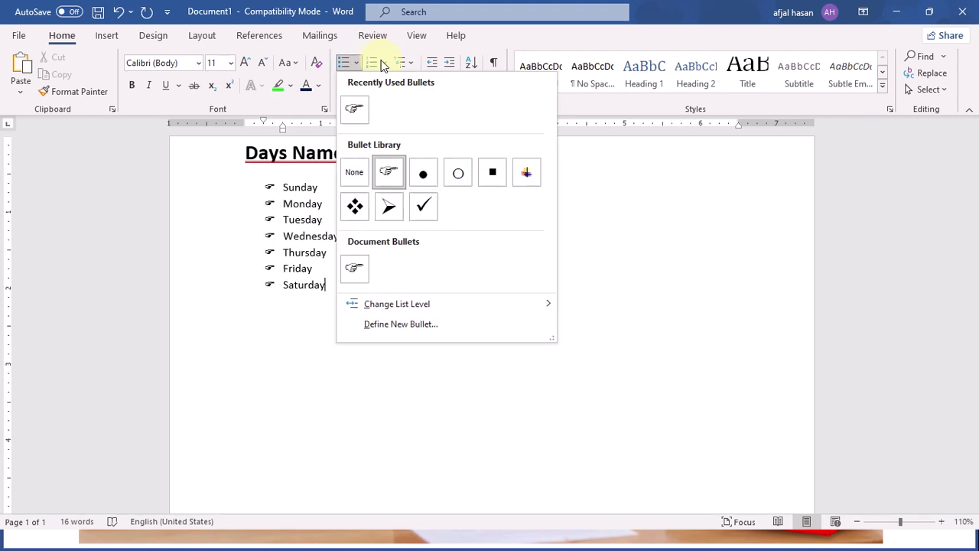
pyautogui.click(380, 63)
# Step: Examine the list level options and the number styles available for defining a new number format, and cancel without changing the format
pyautogui.click(385, 63)
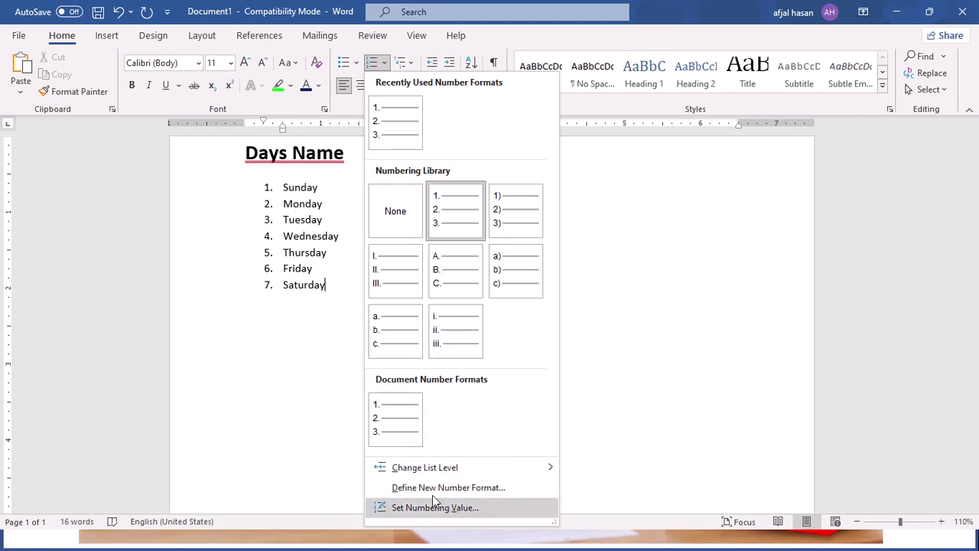
pyautogui.moveTo(469, 466)
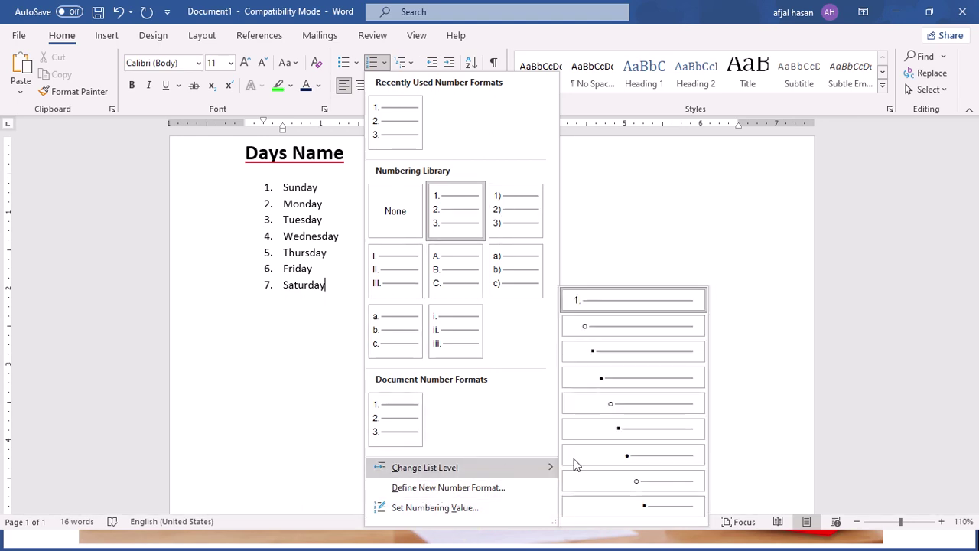
pyautogui.click(452, 488)
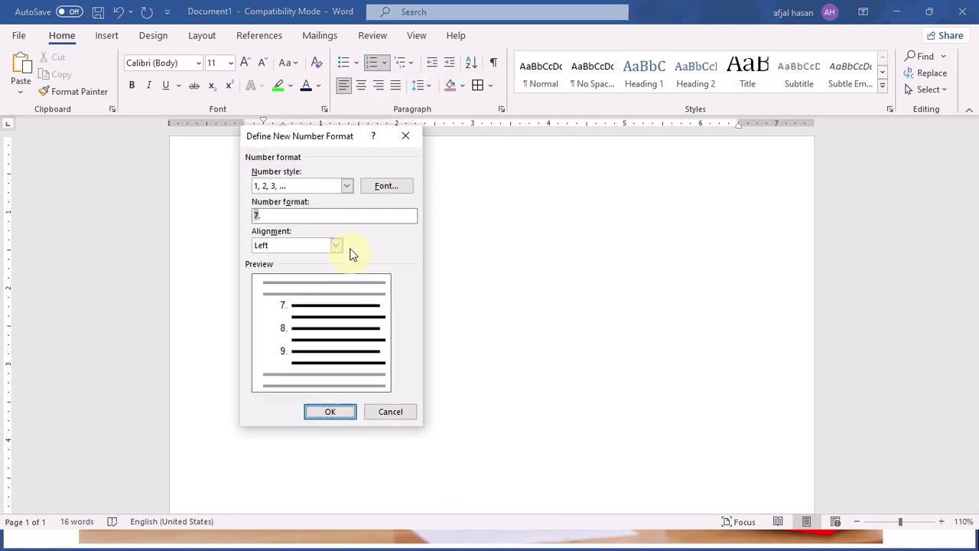
pyautogui.click(346, 186)
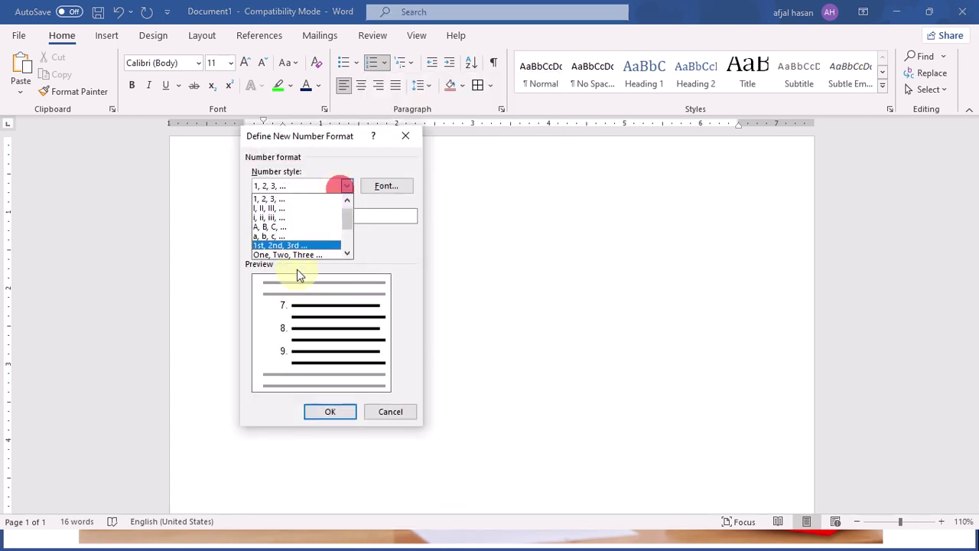
pyautogui.scroll(-1, 325, 222)
pyautogui.scroll(1, 325, 228)
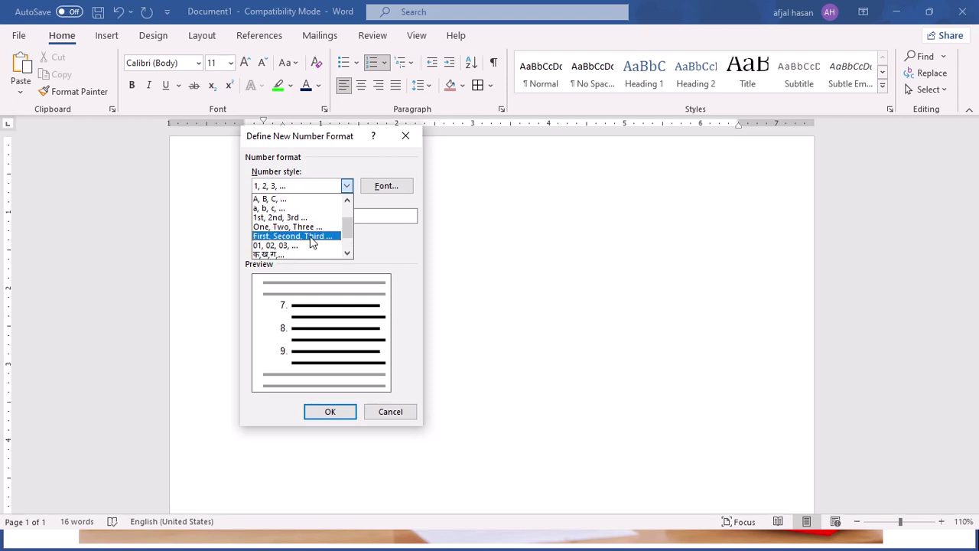
pyautogui.scroll(-1, 310, 238)
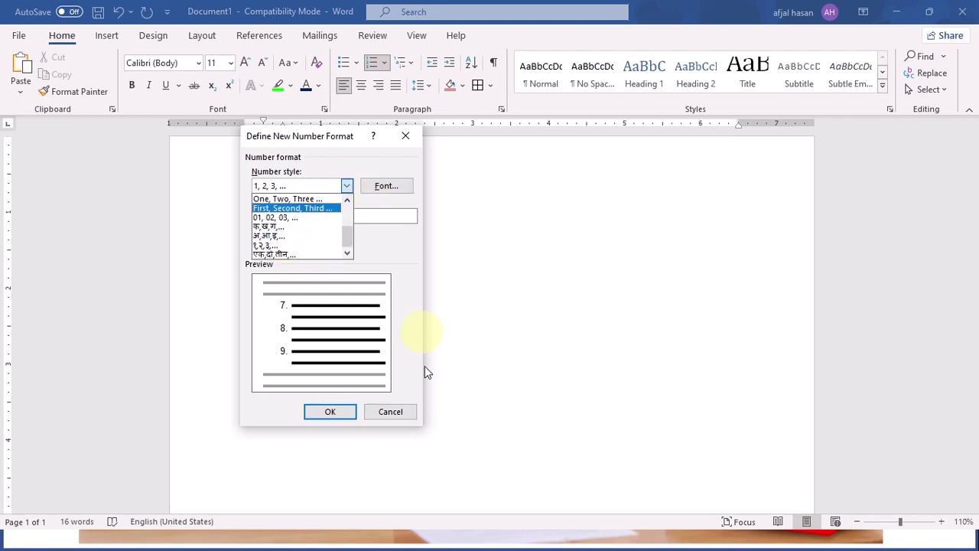
pyautogui.click(395, 423)
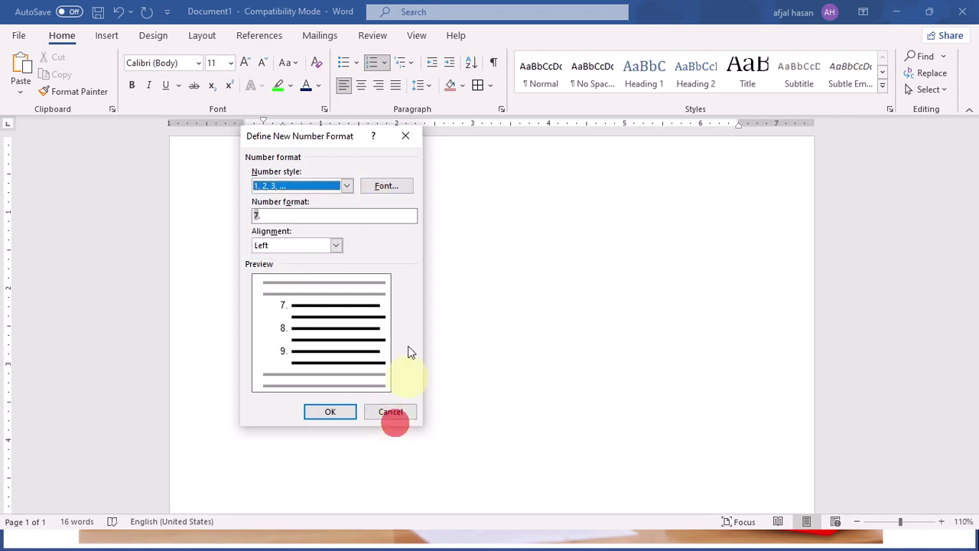
pyautogui.click(407, 412)
# Step: Try to start the day list's numbering at 201 with only the Saturday item targeted, and undo that numbering change
pyautogui.click(385, 65)
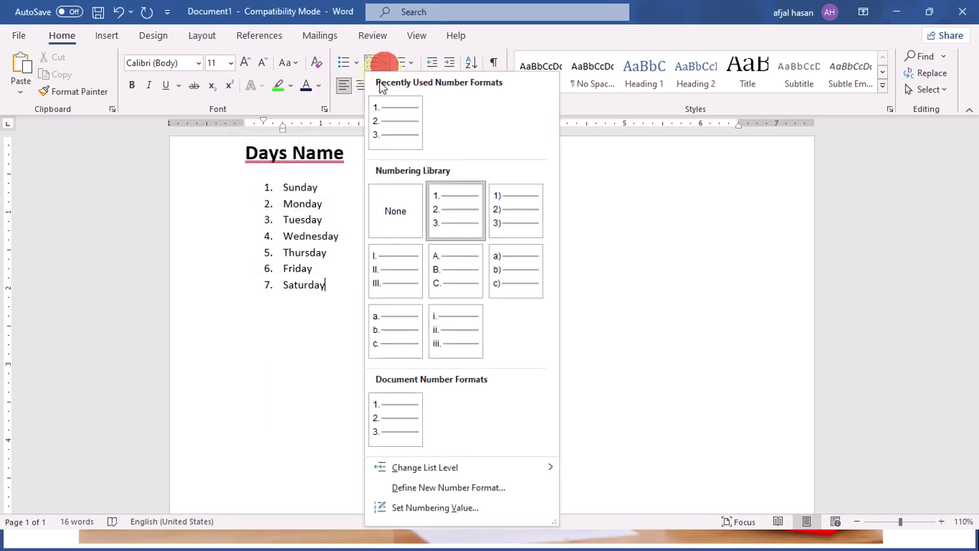
pyautogui.click(433, 514)
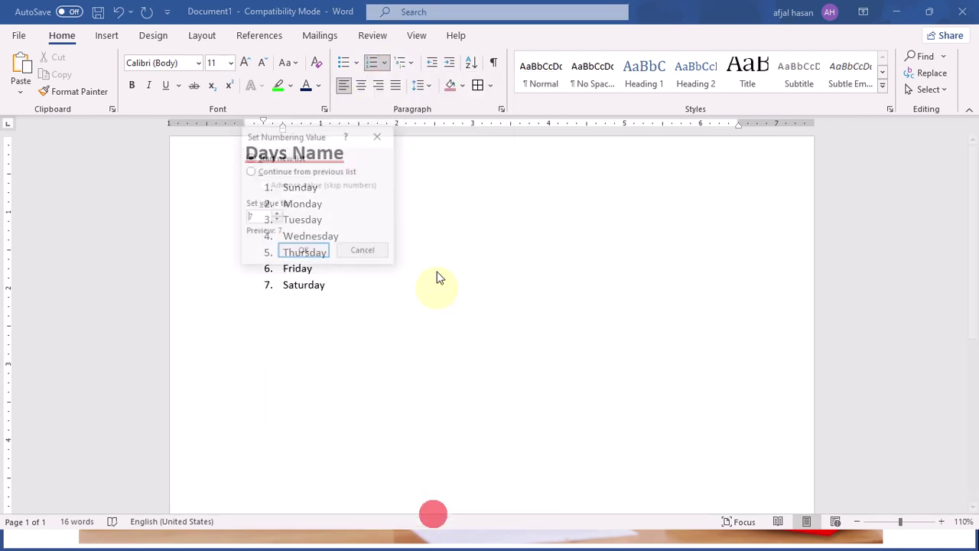
pyautogui.moveTo(392, 183); pyautogui.dragTo(648, 160)
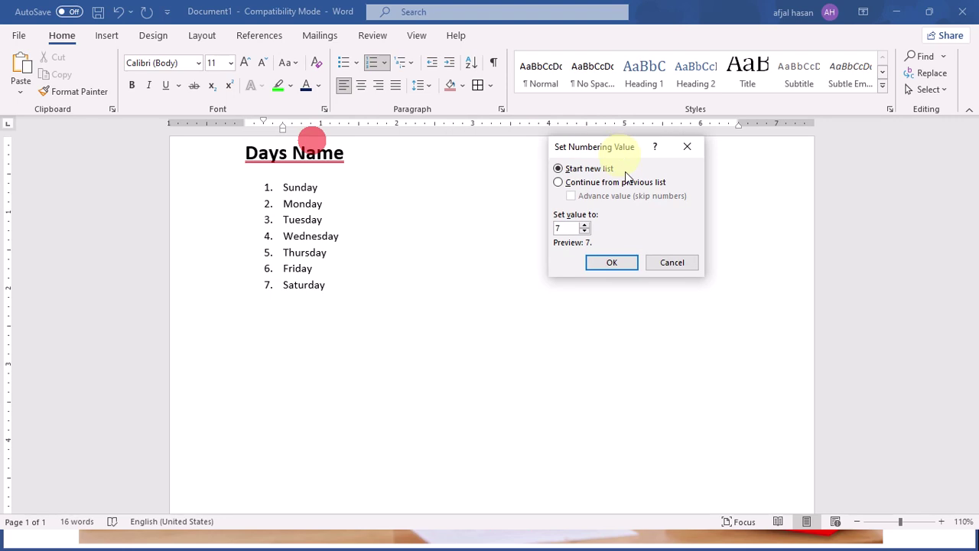
pyautogui.click(570, 223)
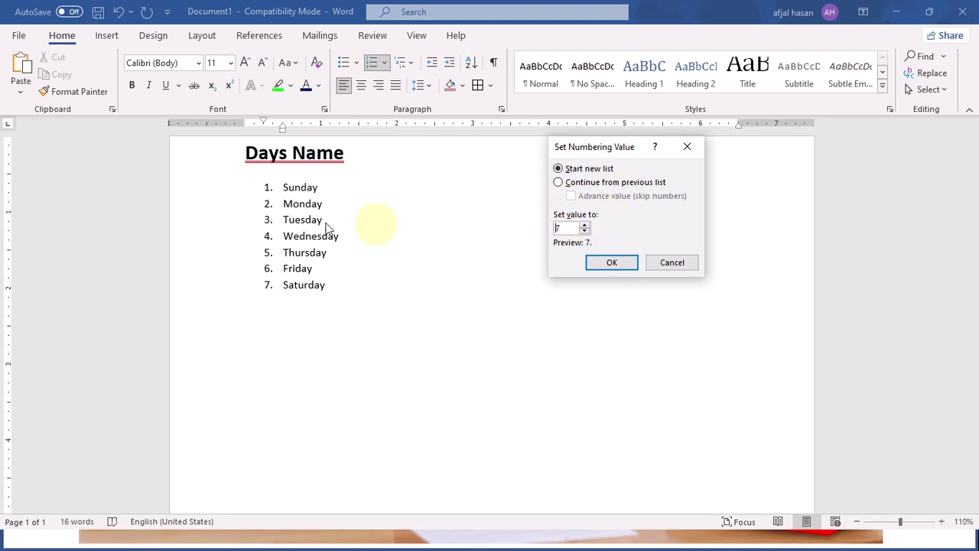
pyautogui.click(291, 188)
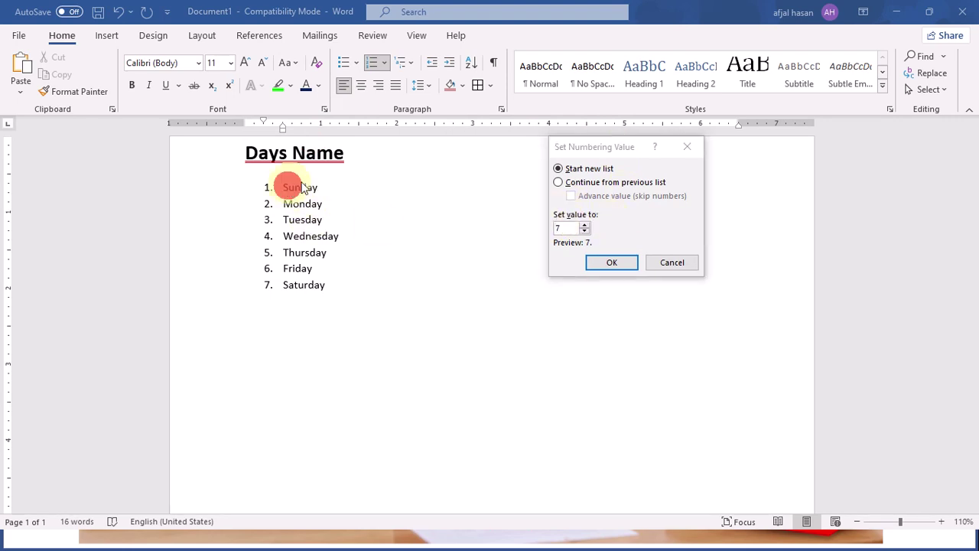
pyautogui.click(574, 225)
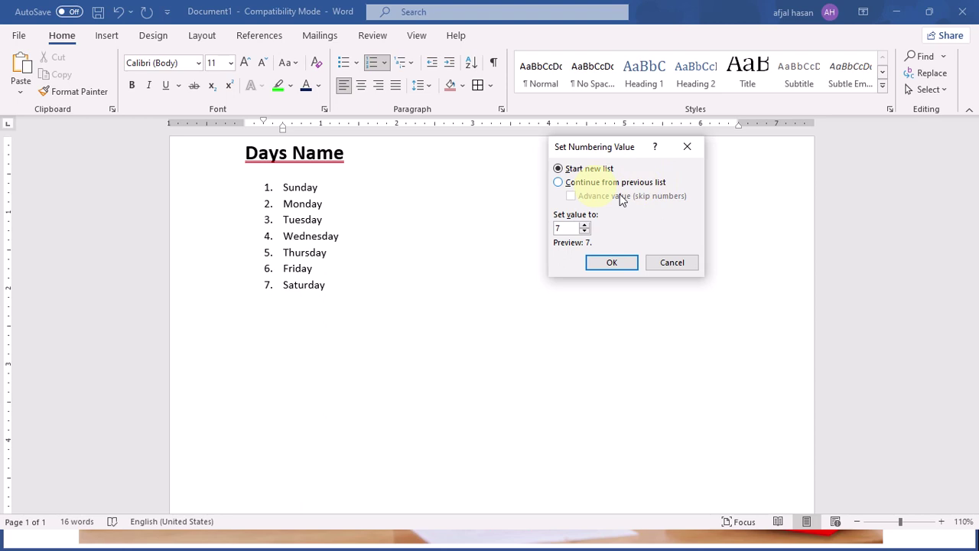
pyautogui.click(564, 227)
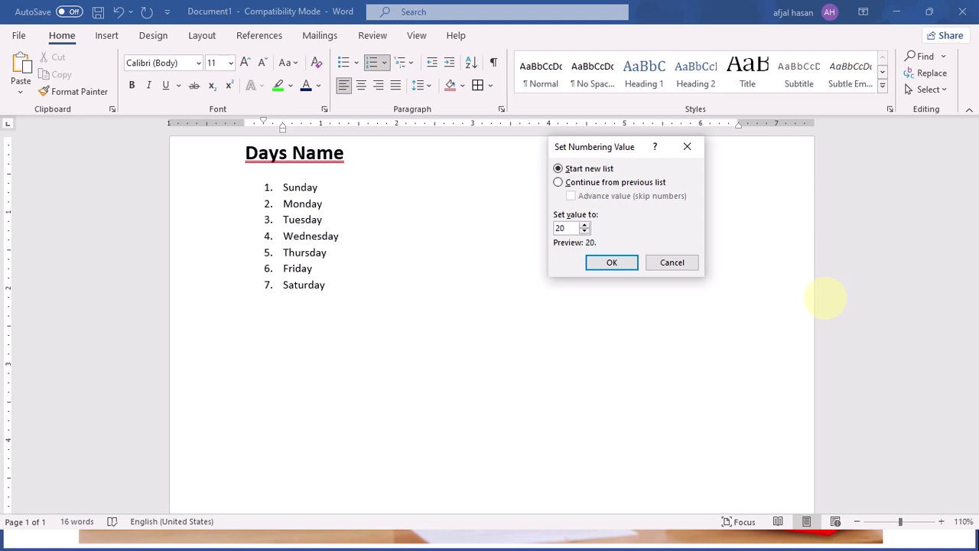
pyautogui.click(606, 262)
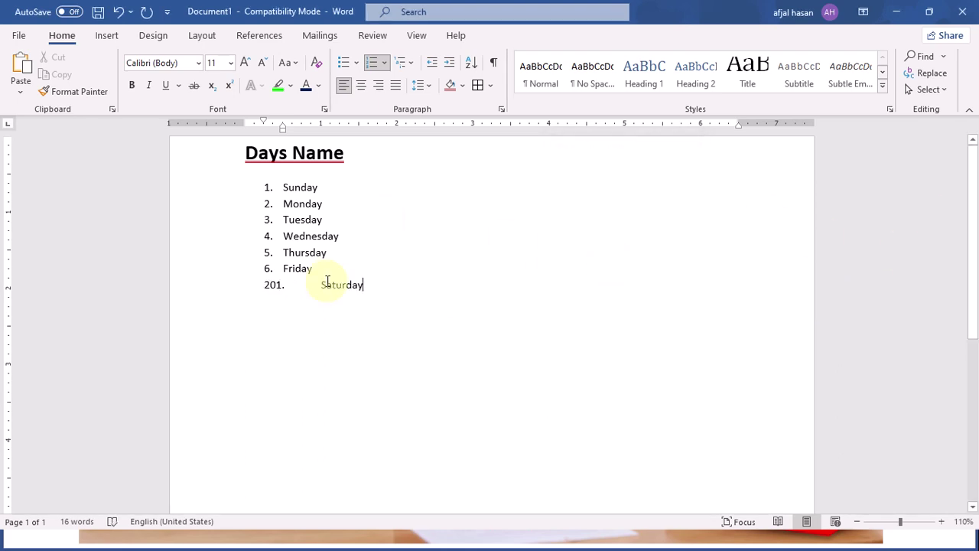
pyautogui.hotkey('ctrl', 'z')
# Step: Start the numbering of all seven day names, Sunday through Saturday, at 201 as a new list
pyautogui.click(281, 187)
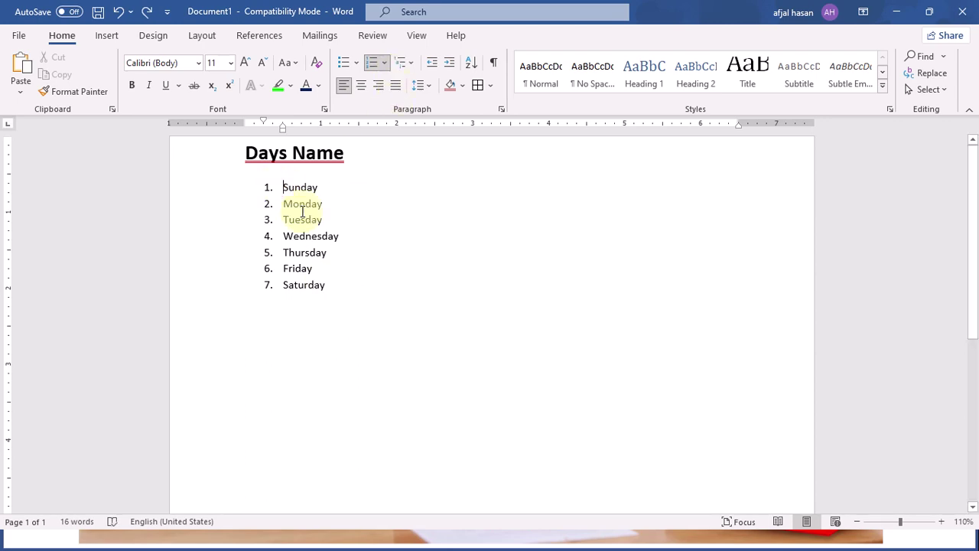
pyautogui.moveTo(344, 292); pyautogui.dragTo(267, 183)
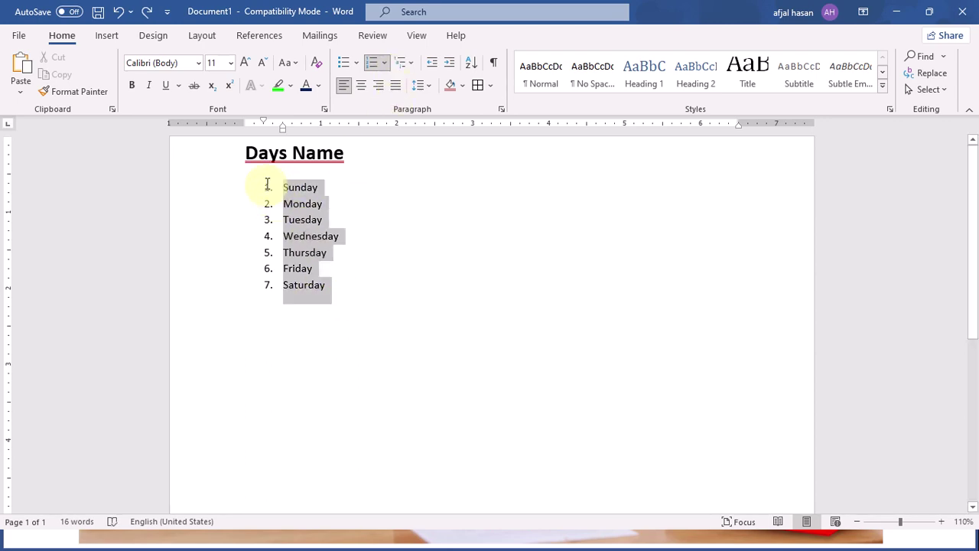
pyautogui.click(384, 63)
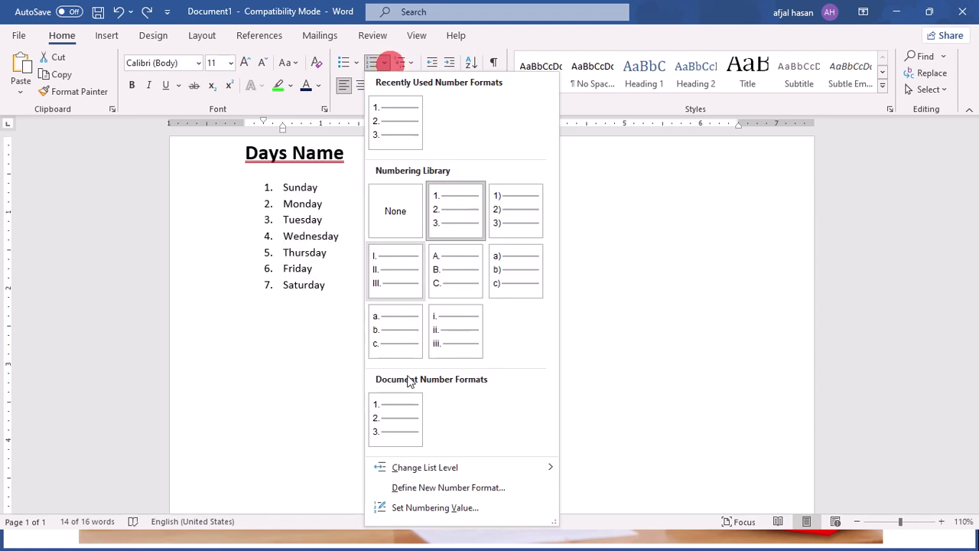
pyautogui.click(424, 508)
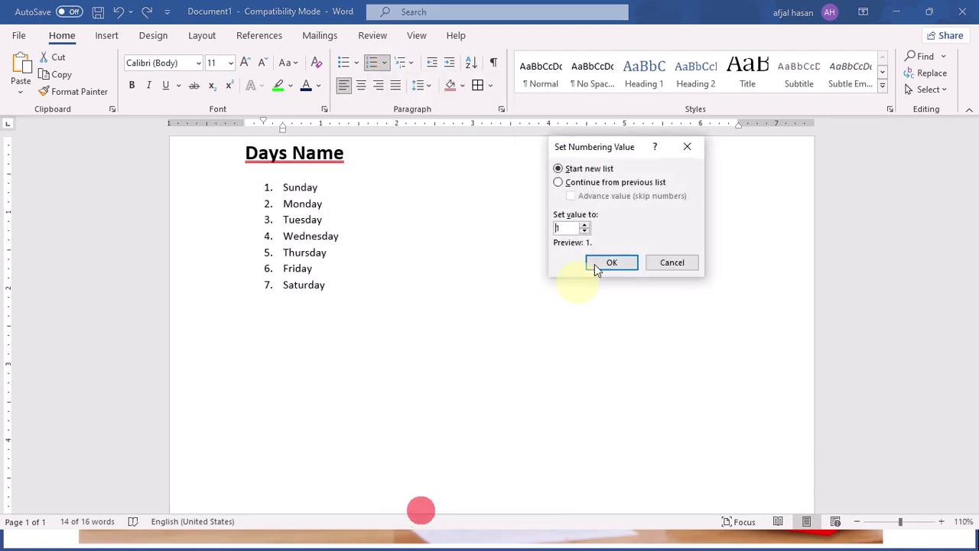
pyautogui.click(566, 226)
pyautogui.press('BackSpace')
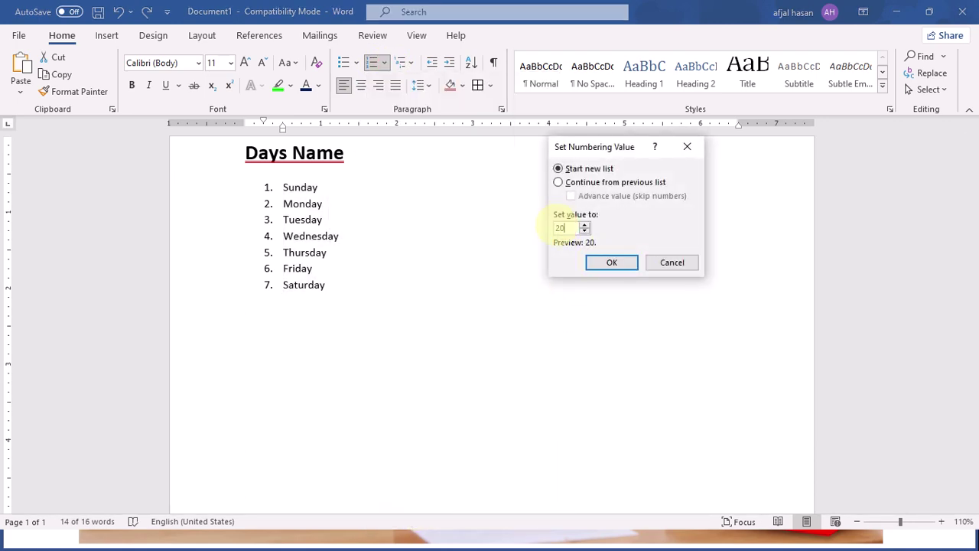
pyautogui.click(611, 262)
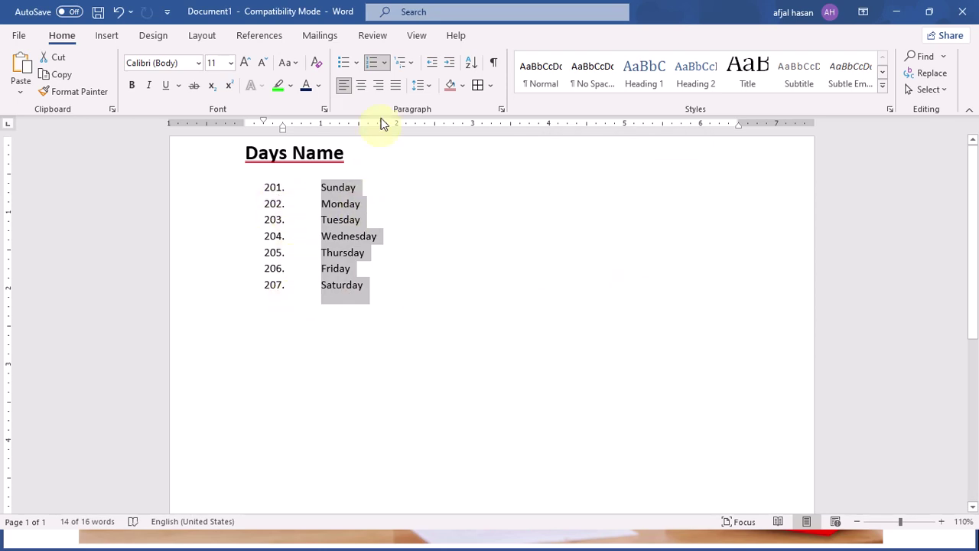
# Step: Review the numbering value settings and the available number formats for the day list, and cancel out of them
pyautogui.click(385, 64)
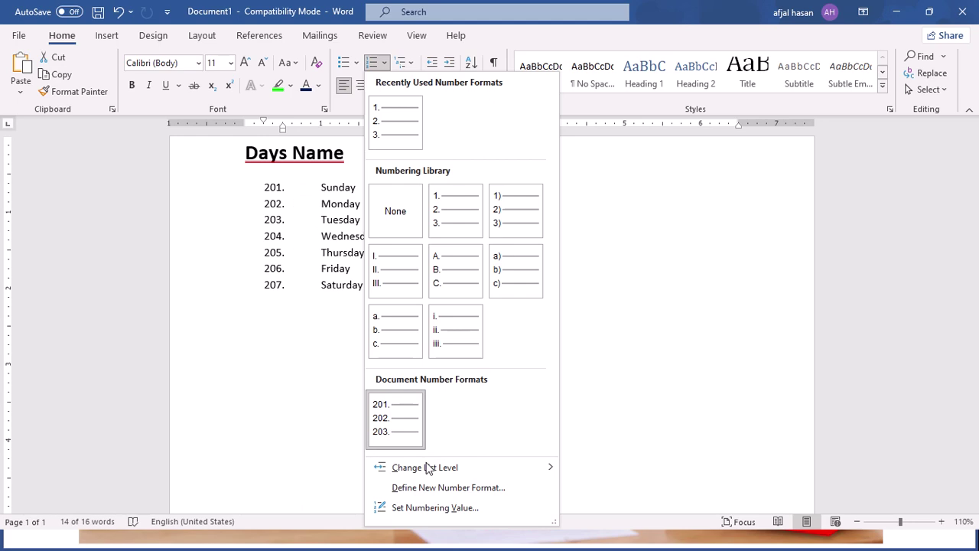
pyautogui.click(419, 503)
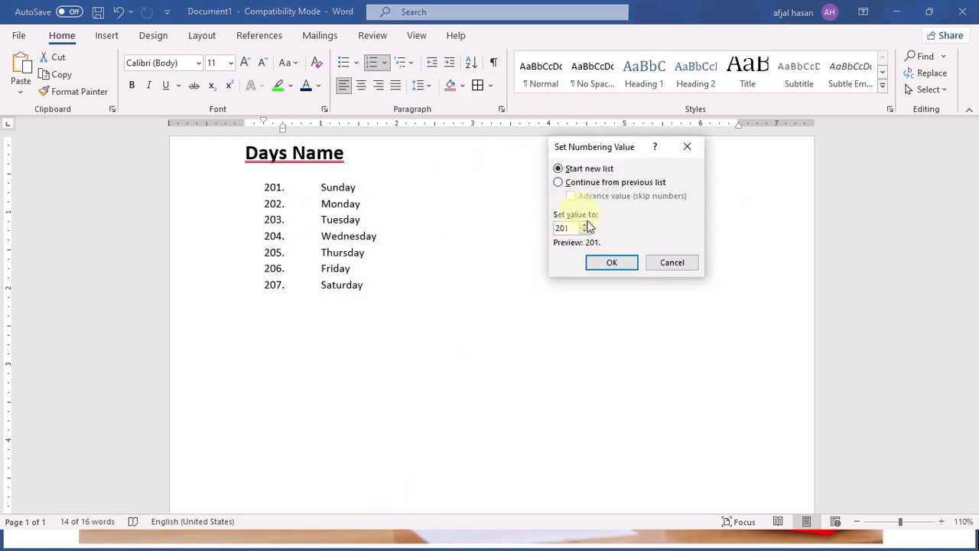
pyautogui.click(666, 263)
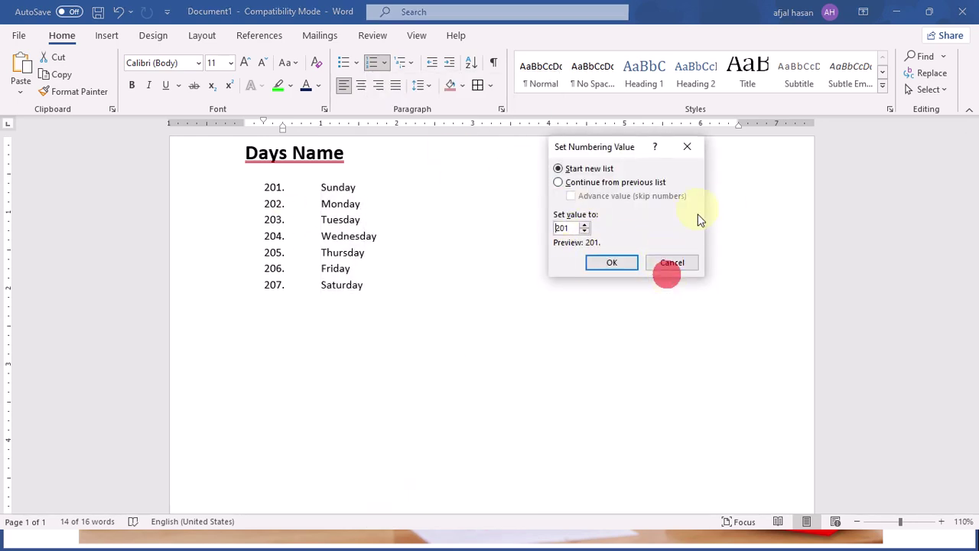
pyautogui.click(383, 64)
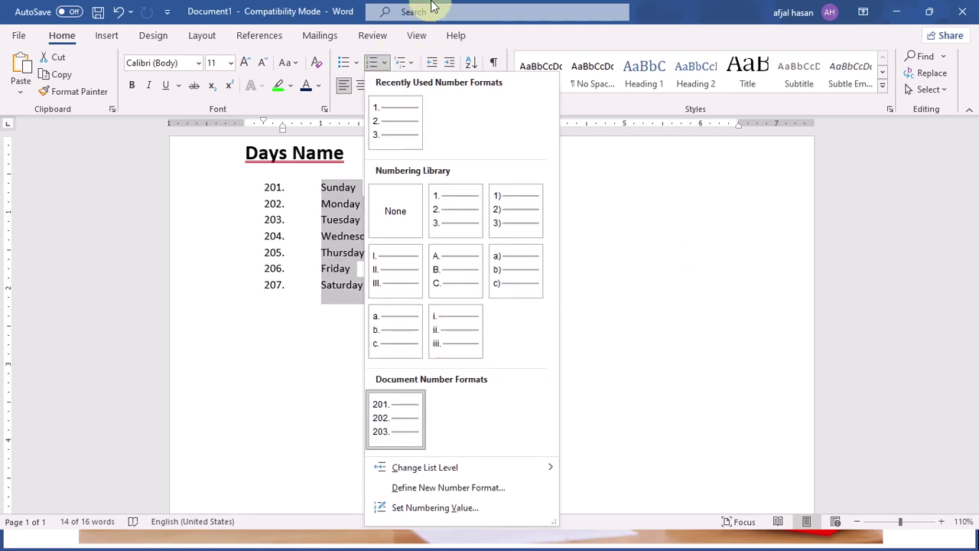
pyautogui.click(708, 10)
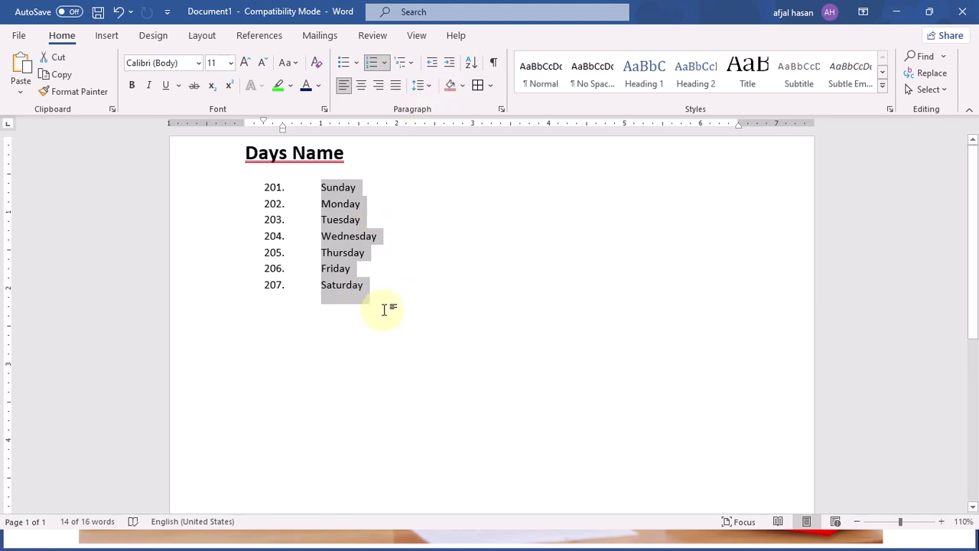
# Step: End the numbered list after Saturday and begin an unnumbered empty paragraph below it
pyautogui.click(395, 285)
pyautogui.press('Return')
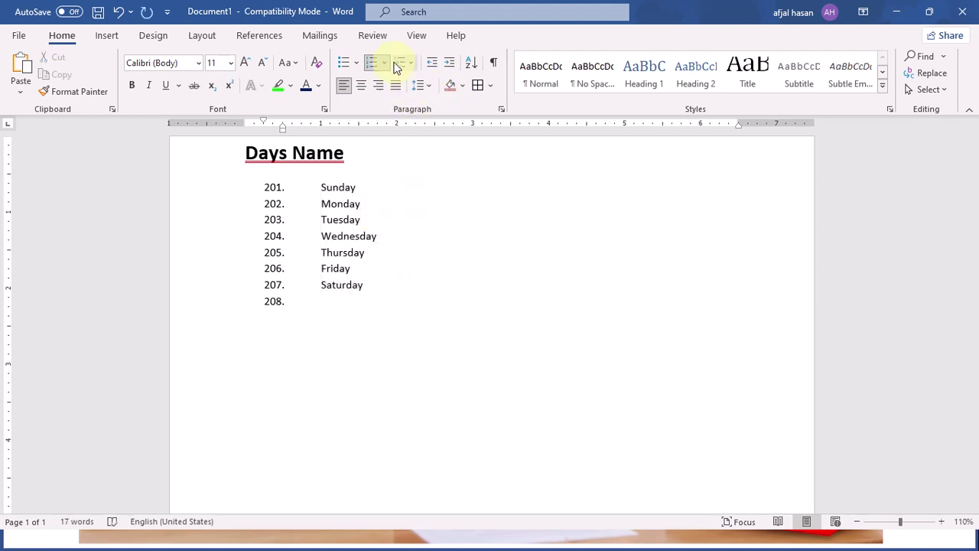
pyautogui.press('Return')
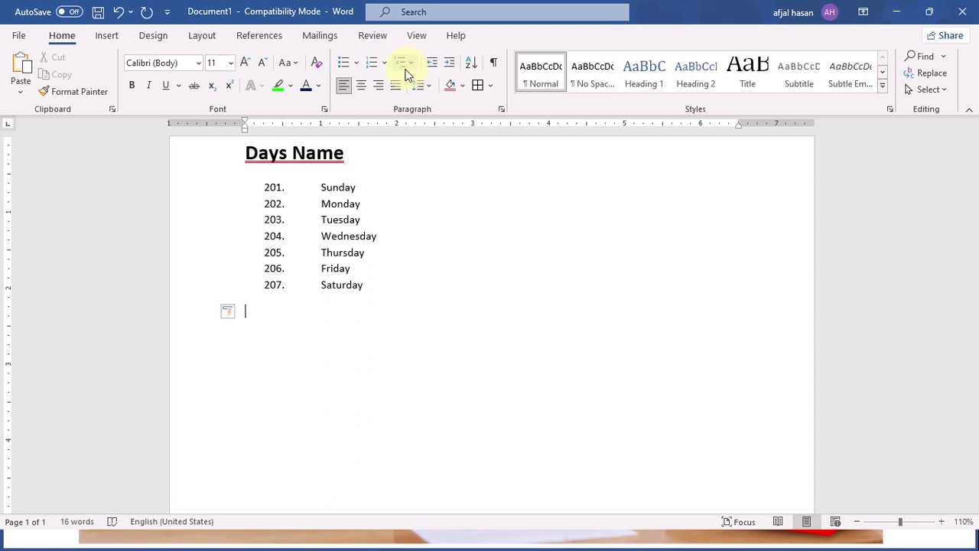